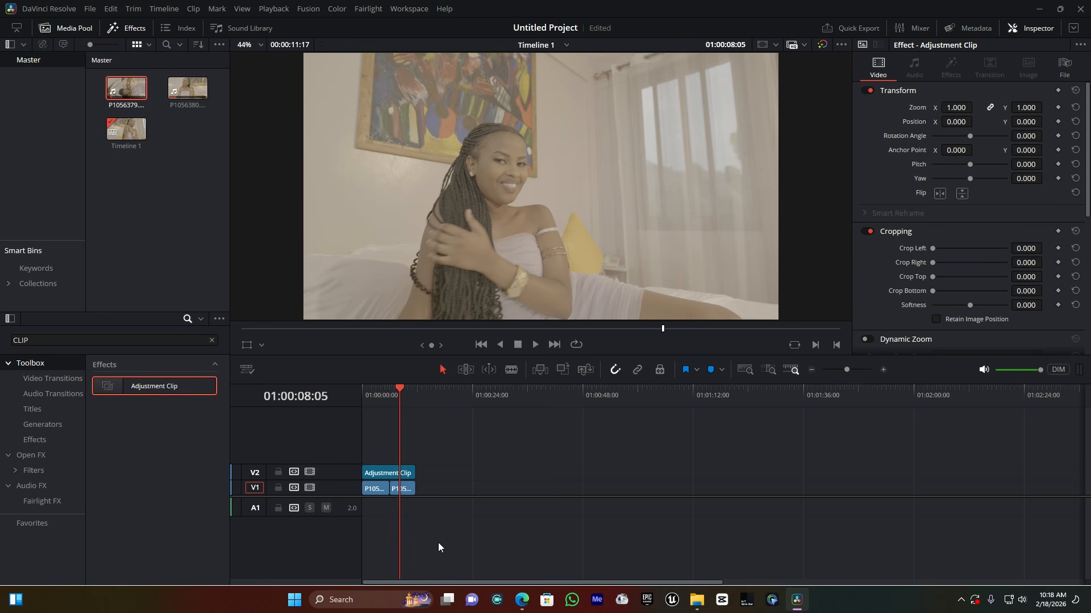
- Place the playhead at about 01:00:08:06, select the adjustment clip on track V2, and switch to the Color page
mouse_move(454, 394)
left_mouse_down()
mouse_move(415, 391)
mouse_move(452, 387)
left_mouse_up()
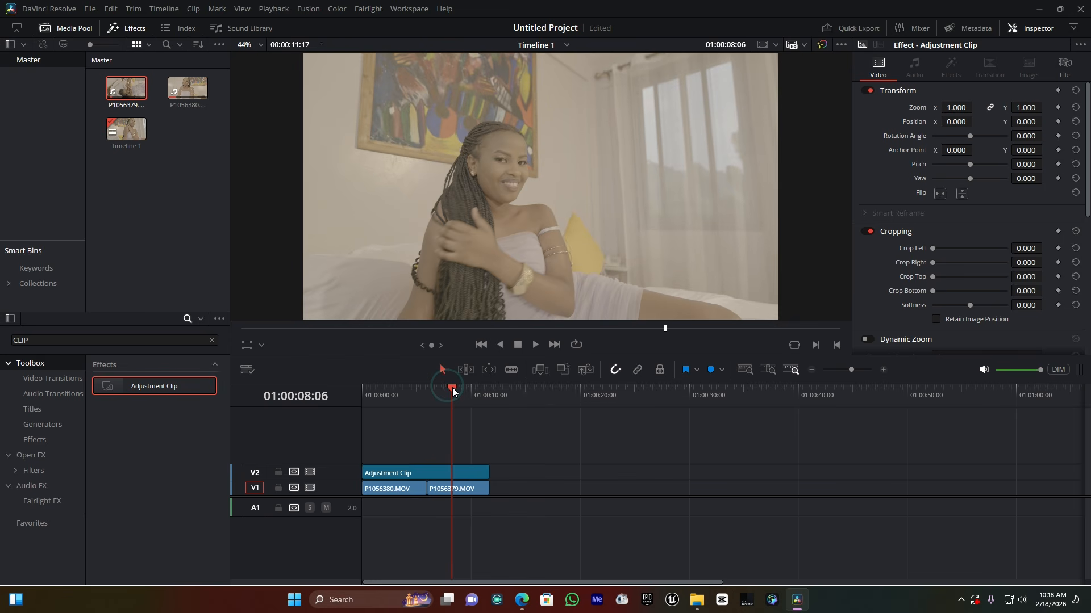
left_click(434, 475)
left_click(420, 9)
mouse_move(430, 20)
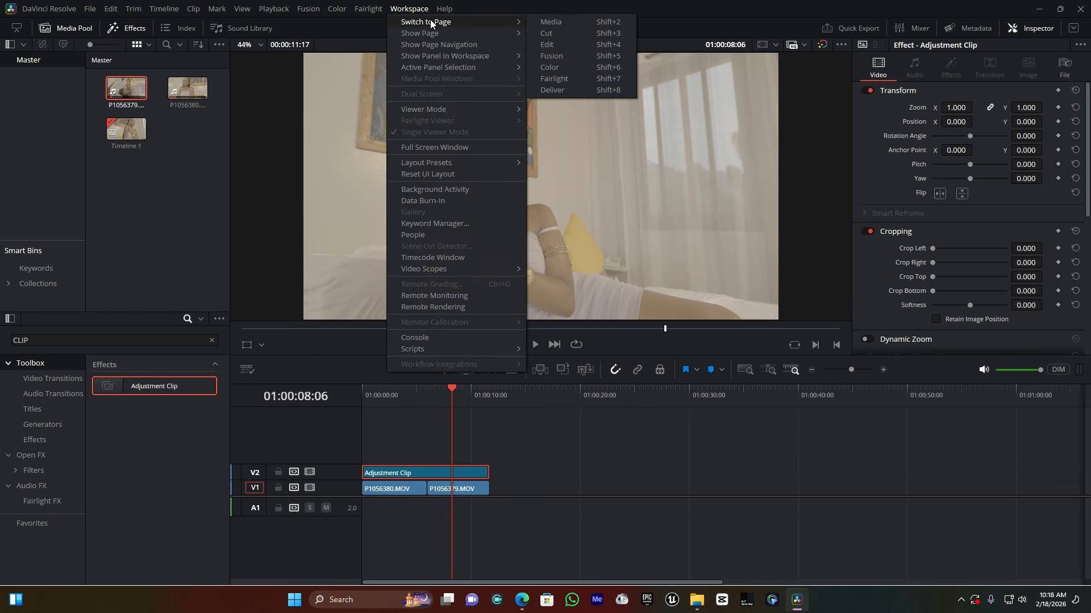
left_click(556, 67)
- Hide the clip timeline and reposition node 01 near the upper-left of the node graph
left_click_drag(664, 158, 635, 141)
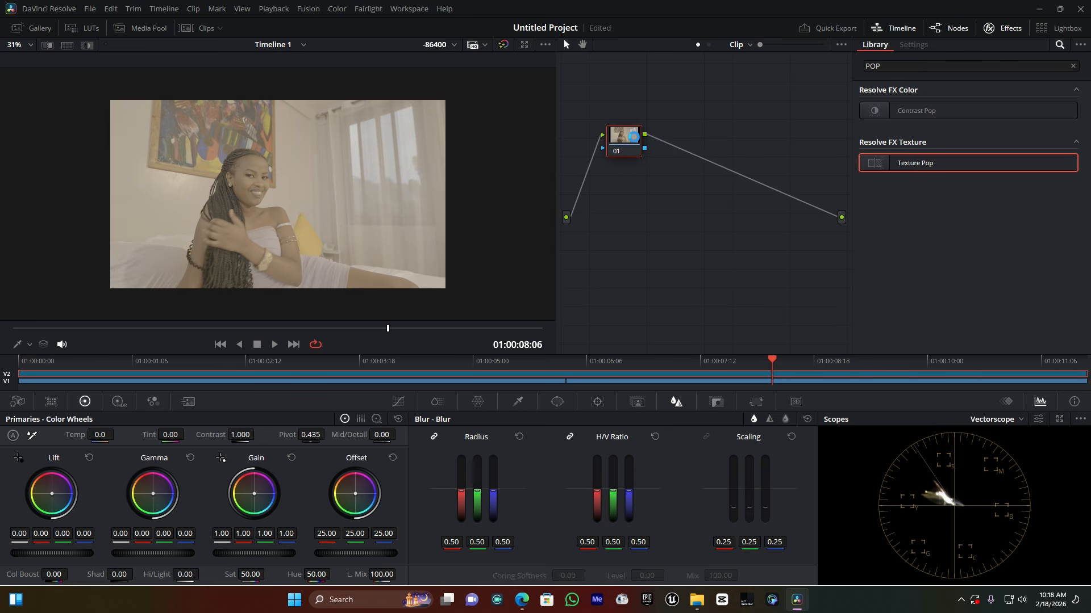
left_click(907, 26)
left_click_drag(628, 141, 618, 133)
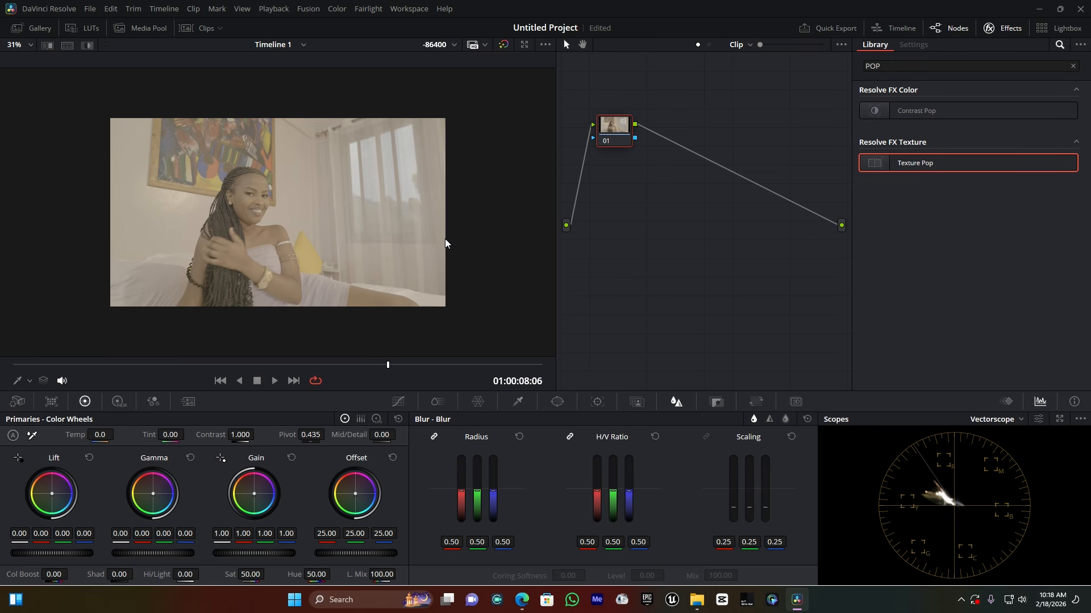
scroll(444, 238, "up", 5)
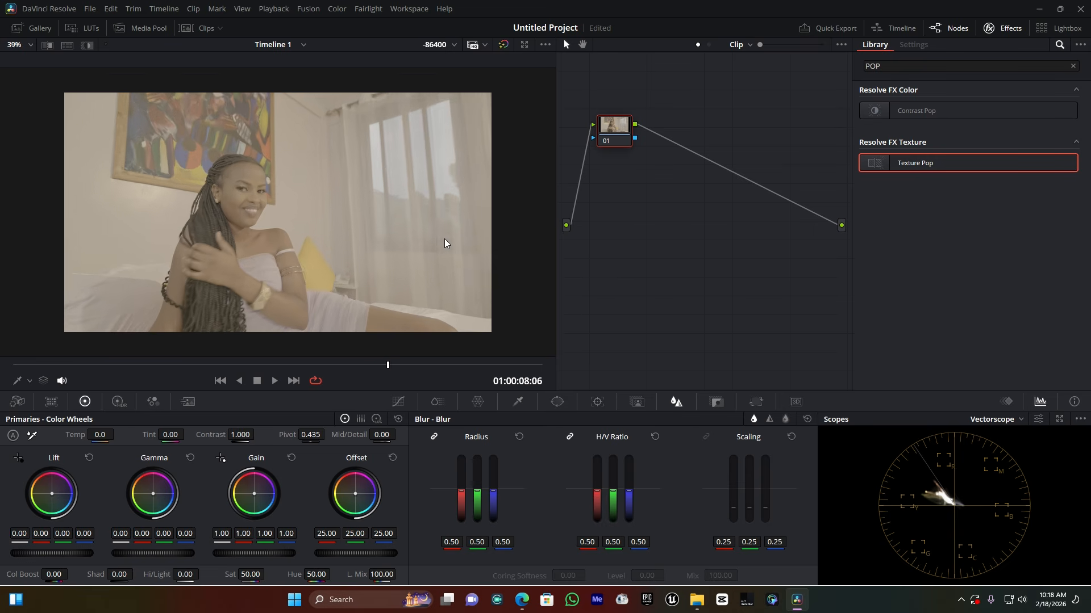
- Examine the project's color management settings, including color science and timeline and output color spaces, without changing them
left_click(89, 9)
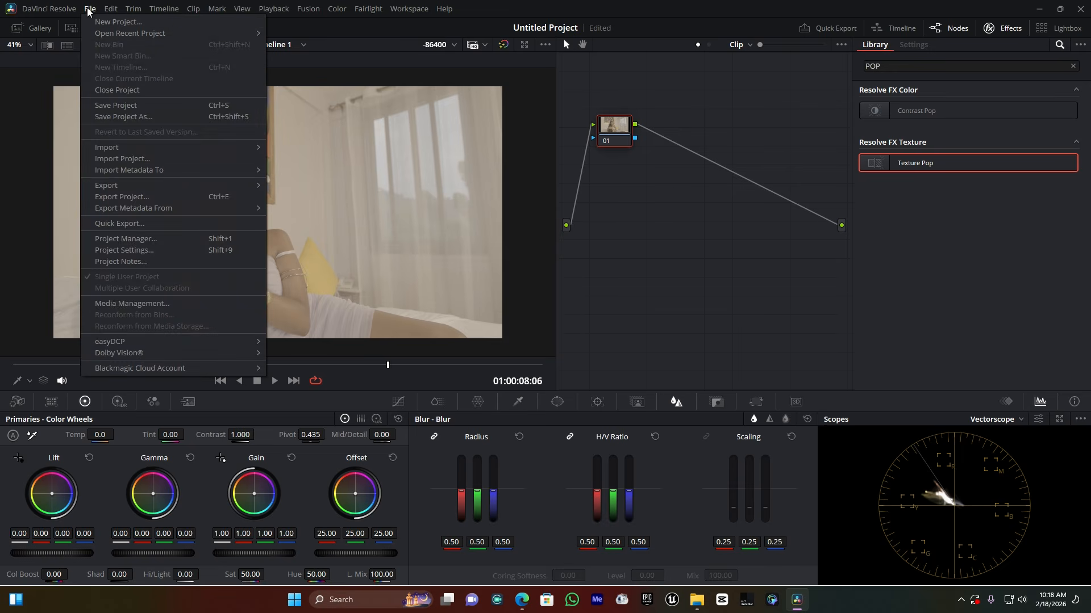
left_click(142, 250)
left_click(331, 138)
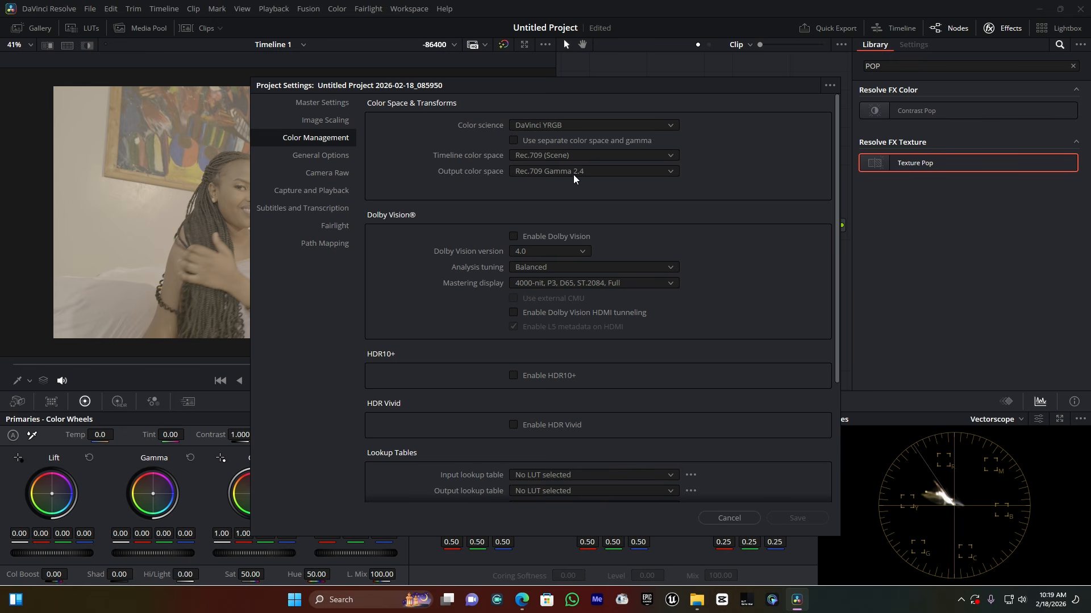
left_click(730, 519)
- Move node 01 slightly higher in the graph and add three serial nodes after it
left_click_drag(611, 135, 608, 113)
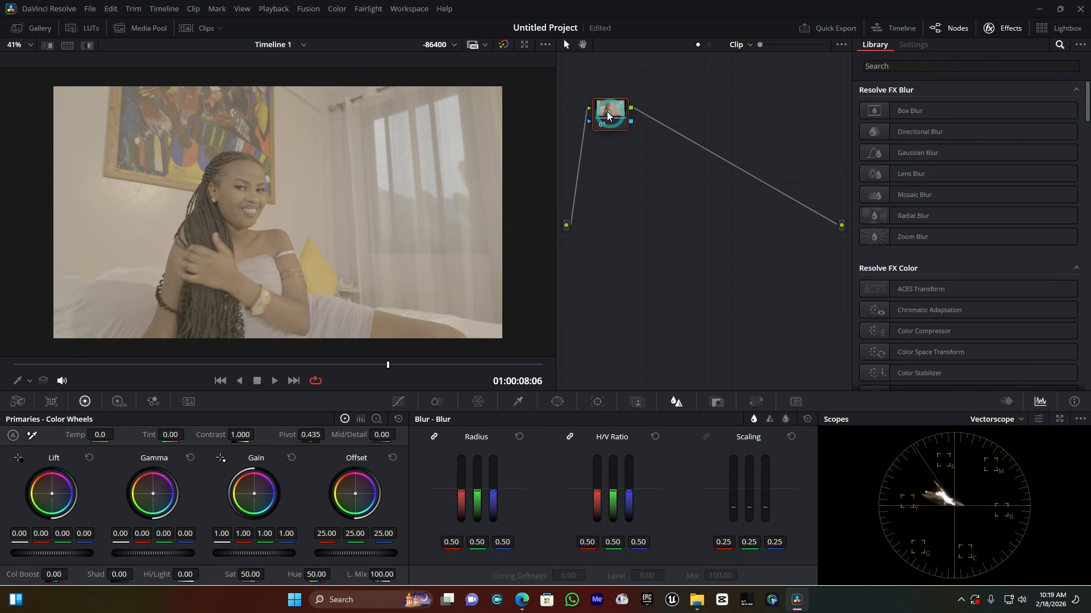
key("alt+s")
key("alt+s")
key("alt+s")
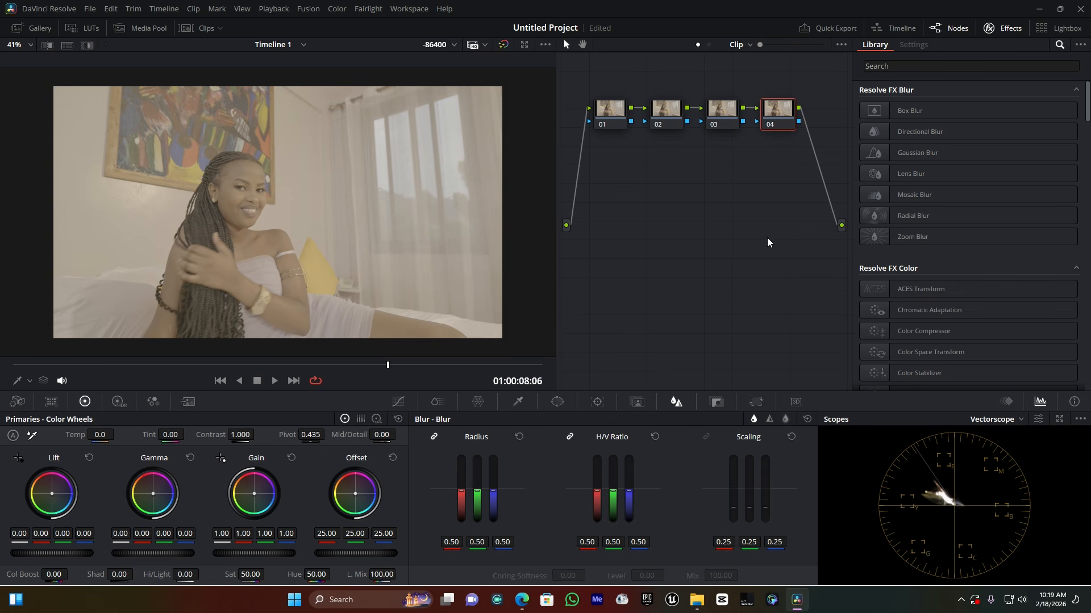
- Add a fifth node, insert it between node 04 and the graph output, and place it below the node row
right_click(746, 193)
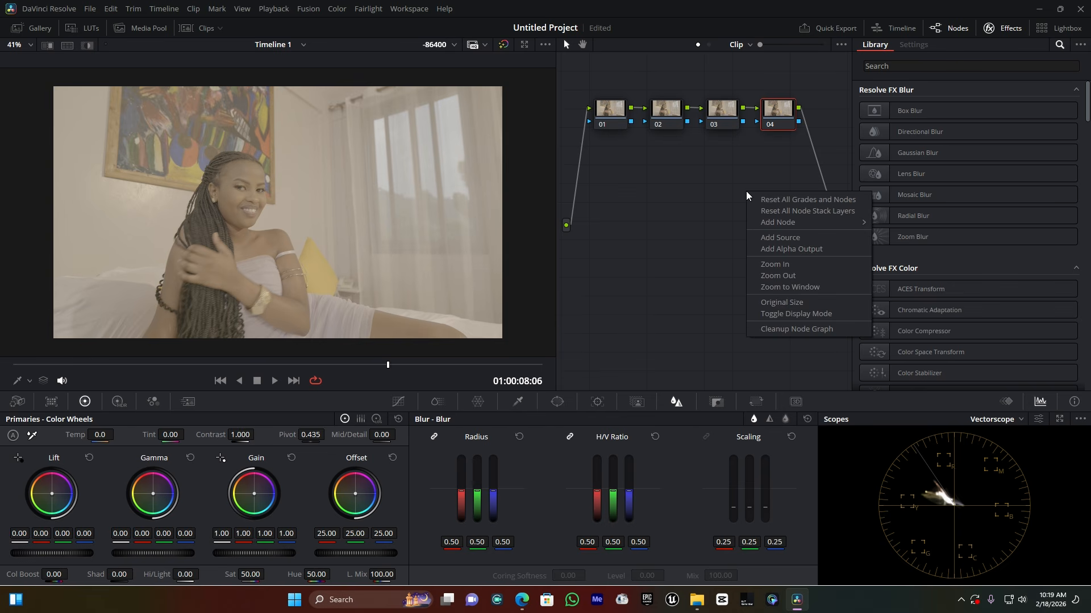
mouse_move(817, 220)
left_click(933, 221)
left_click_drag(738, 187, 798, 108)
left_click_drag(786, 187, 832, 135)
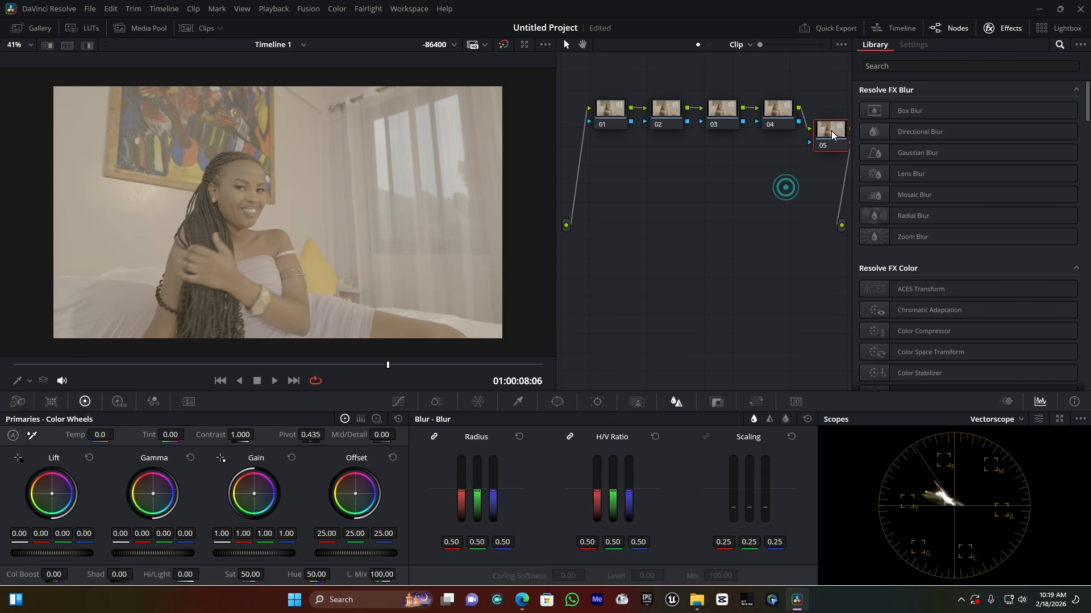
left_click(605, 112)
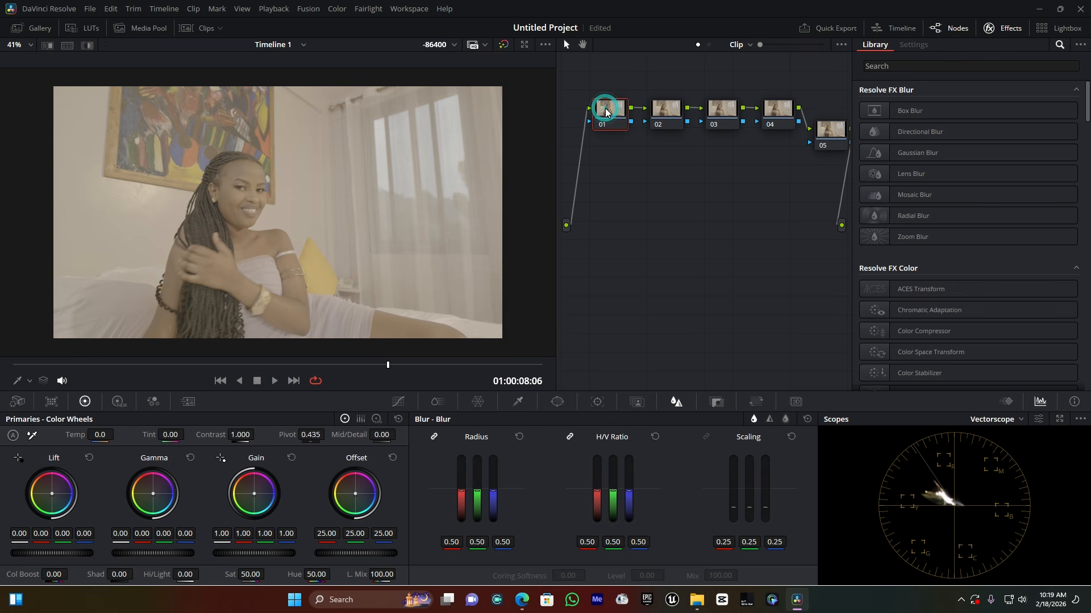
left_click_drag(840, 125, 806, 267)
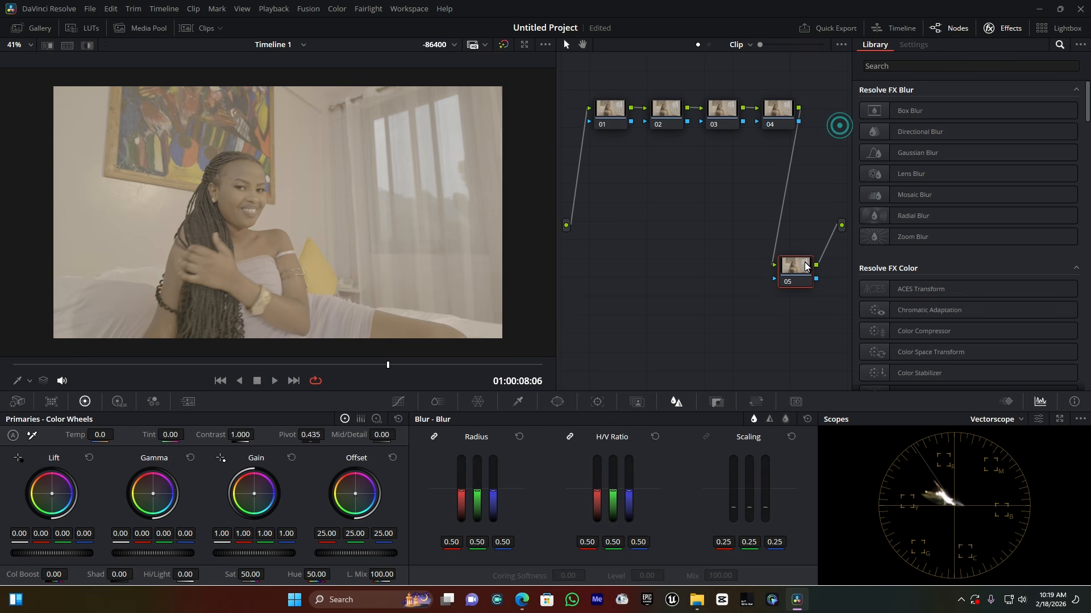
- Apply the Color Space Transform effect to nodes 01 and 05, and view the footage at about 01:00:07:06
left_click(612, 114)
left_click_drag(971, 359, 607, 112)
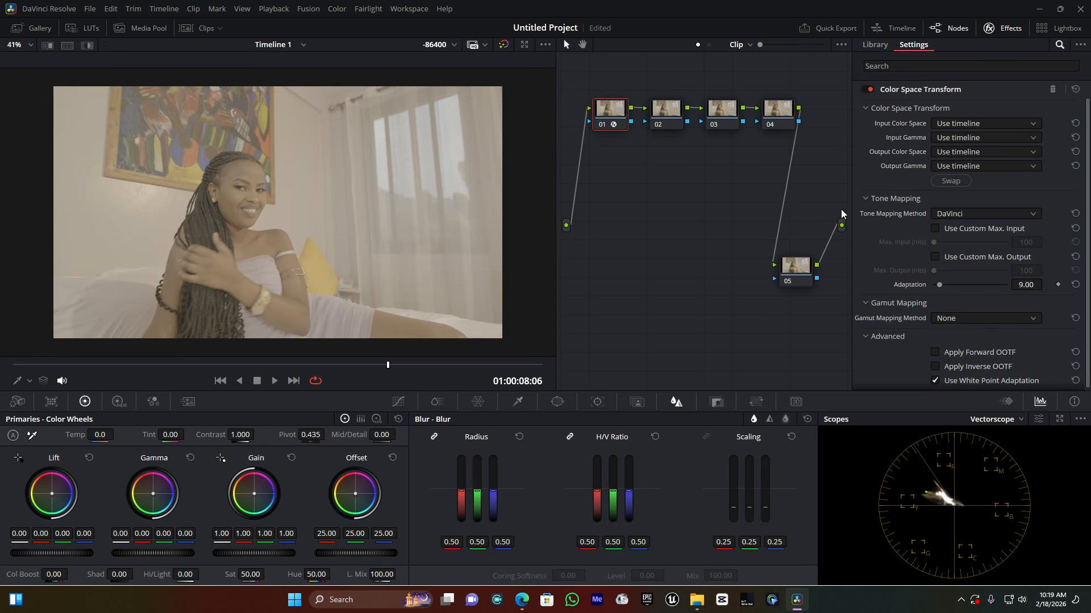
left_click(799, 270)
left_click_drag(928, 351, 790, 268)
left_click(448, 365)
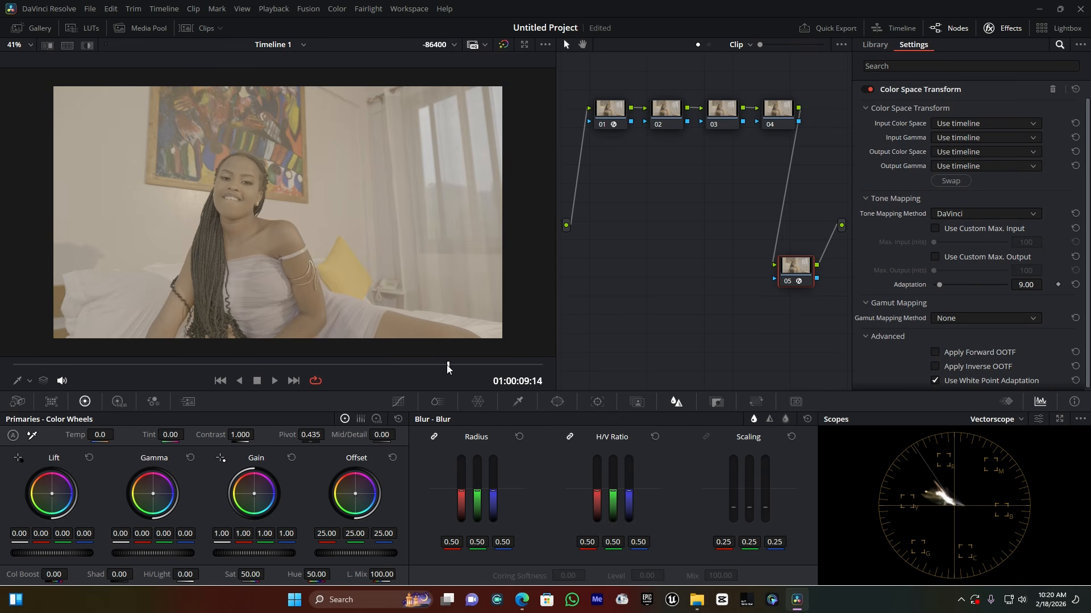
left_click_drag(272, 365, 342, 372)
- Set node 01's Color Space Transform input color space to ARRI Wide Gamut 3 and input gamma to ARRI LogC3
left_click(606, 109)
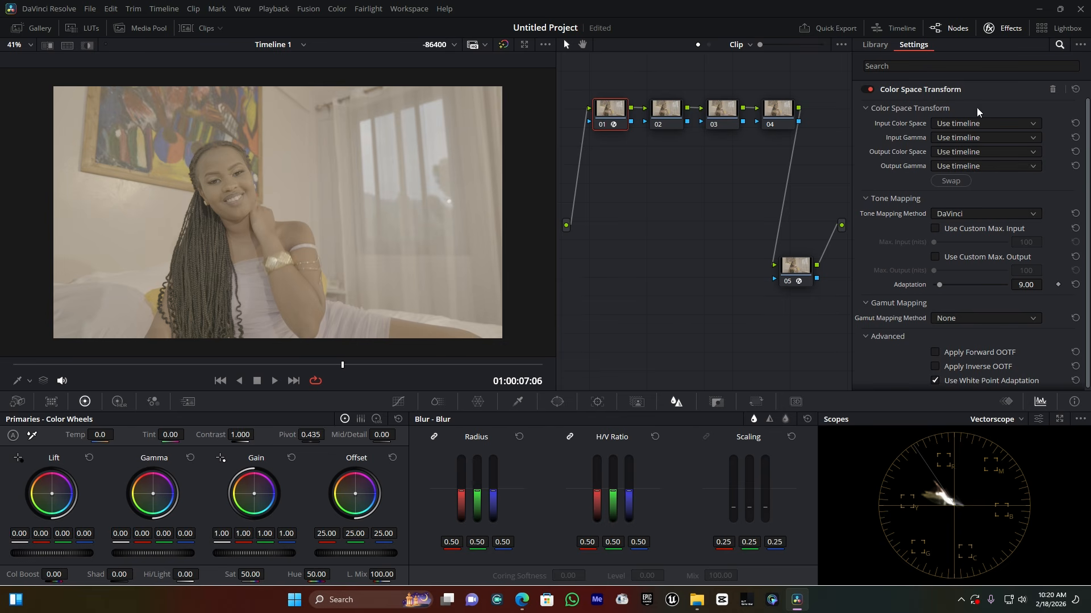
left_click(971, 123)
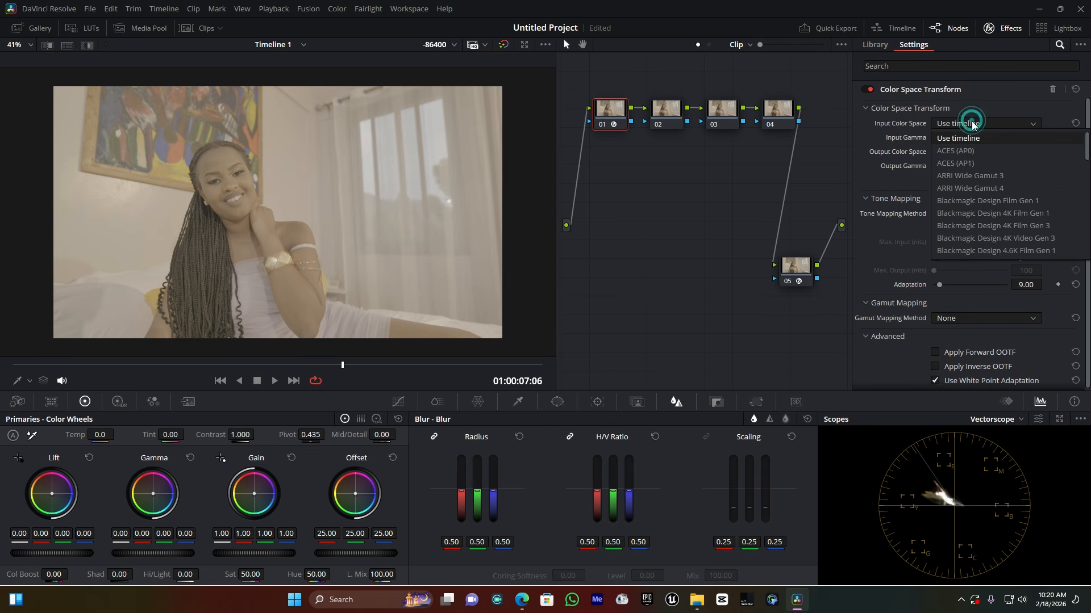
left_click(994, 176)
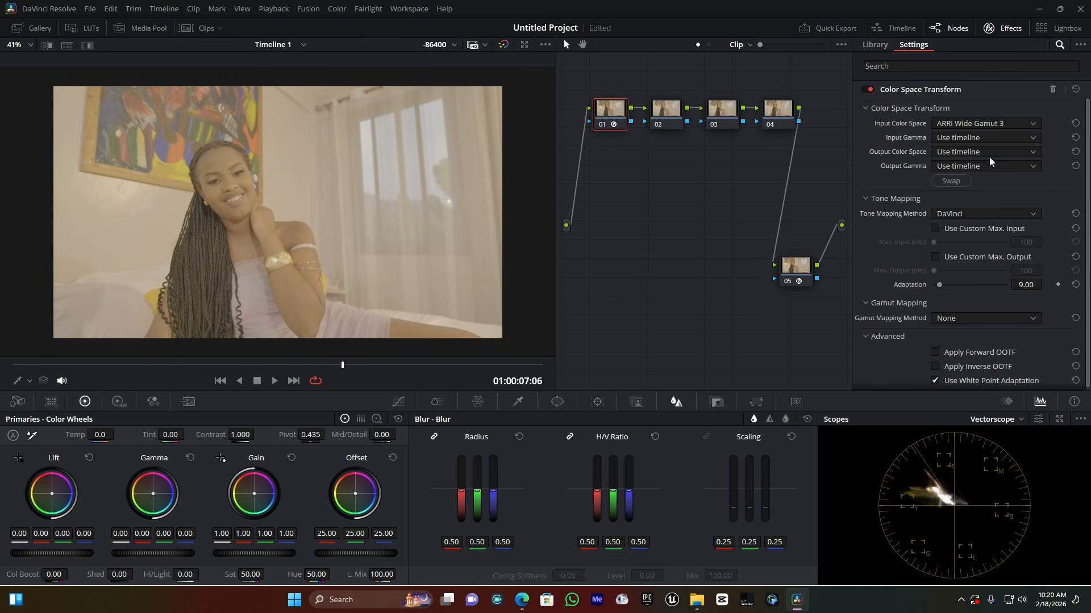
left_click(970, 136)
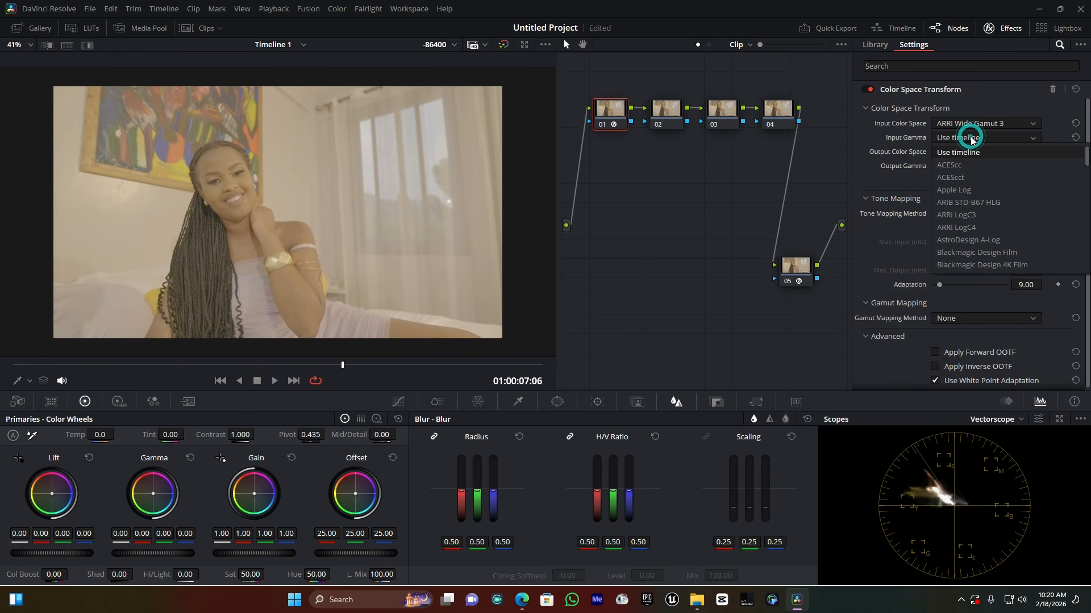
left_click(973, 216)
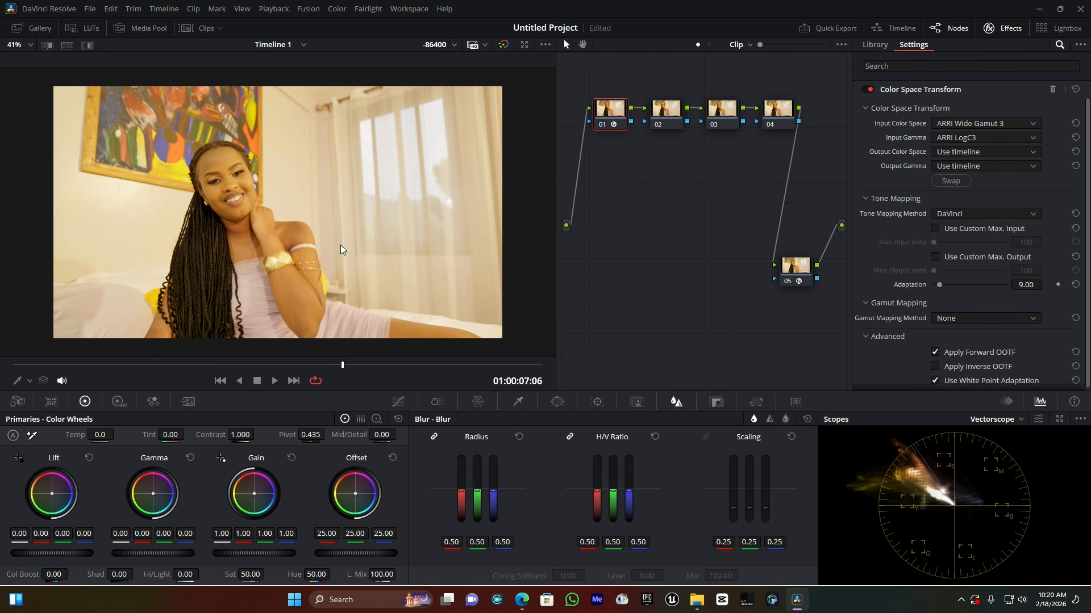
- Set node 01's output color space to DaVinci Wide Gamut and output gamma to DaVinci Intermediate
left_click(963, 151)
scroll(969, 227, "down", 3)
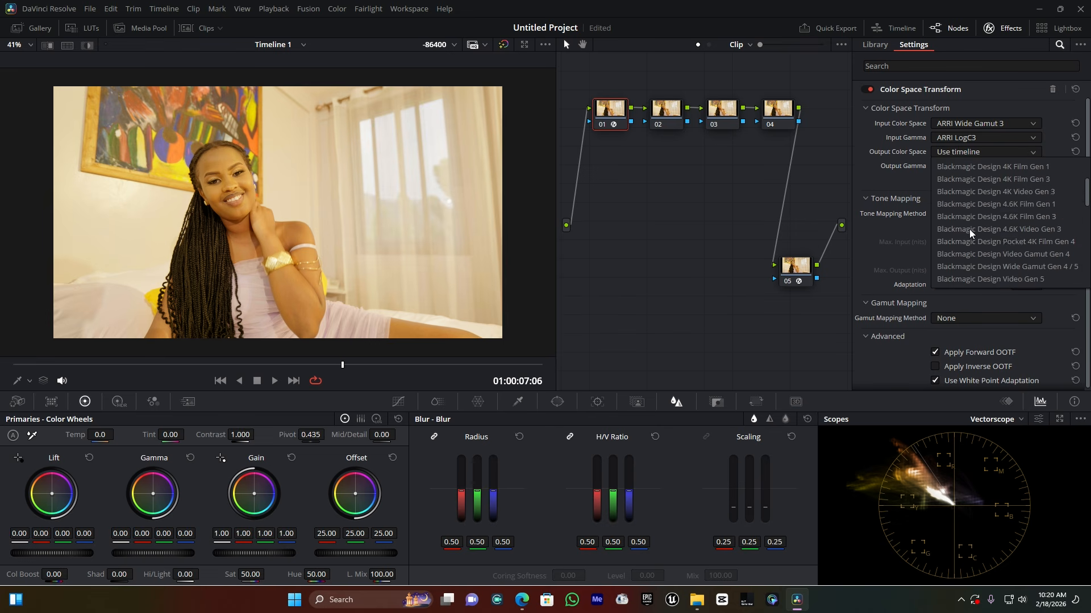
scroll(982, 223, "down", 1)
left_click(1005, 217)
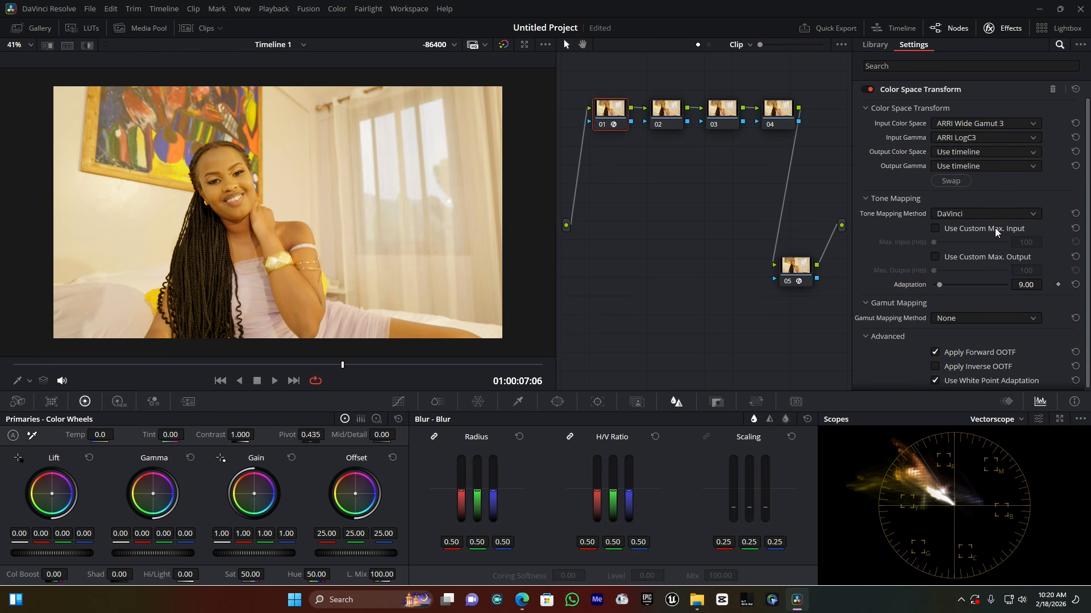
left_click(960, 166)
scroll(986, 206, "down", 5)
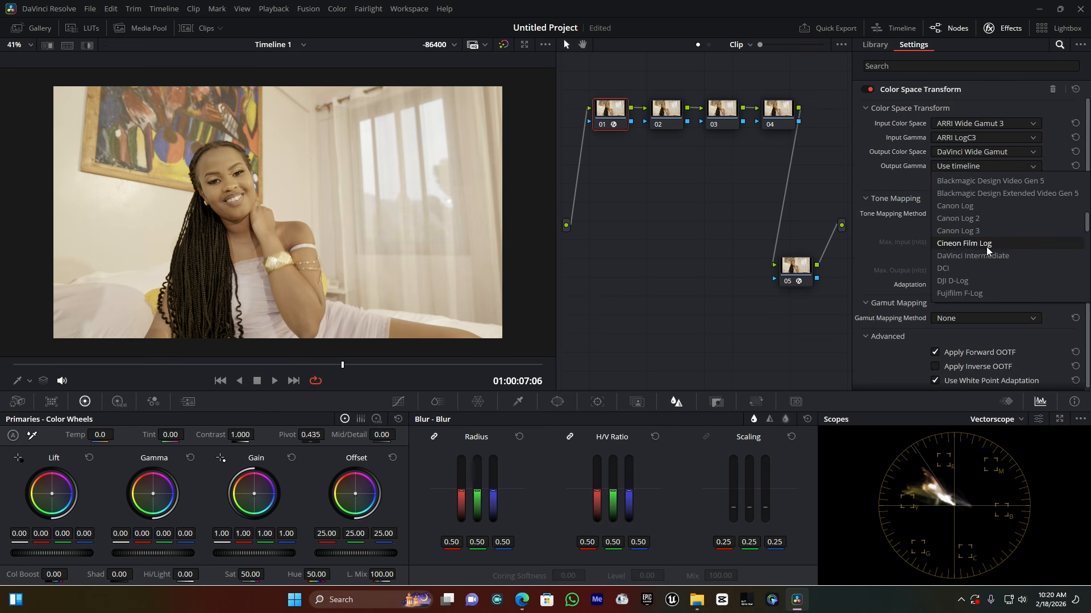
left_click(977, 257)
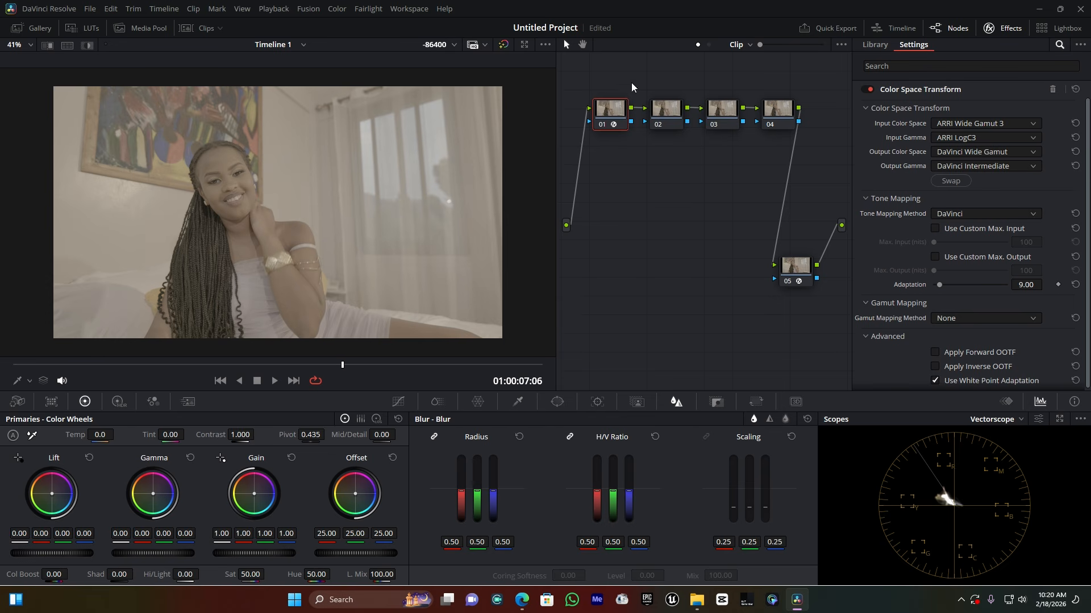
- Move node 05 closer to the graph output and set its input color space to DaVinci Wide Gamut and input gamma to DaVinci Intermediate
left_click_drag(792, 267, 804, 244)
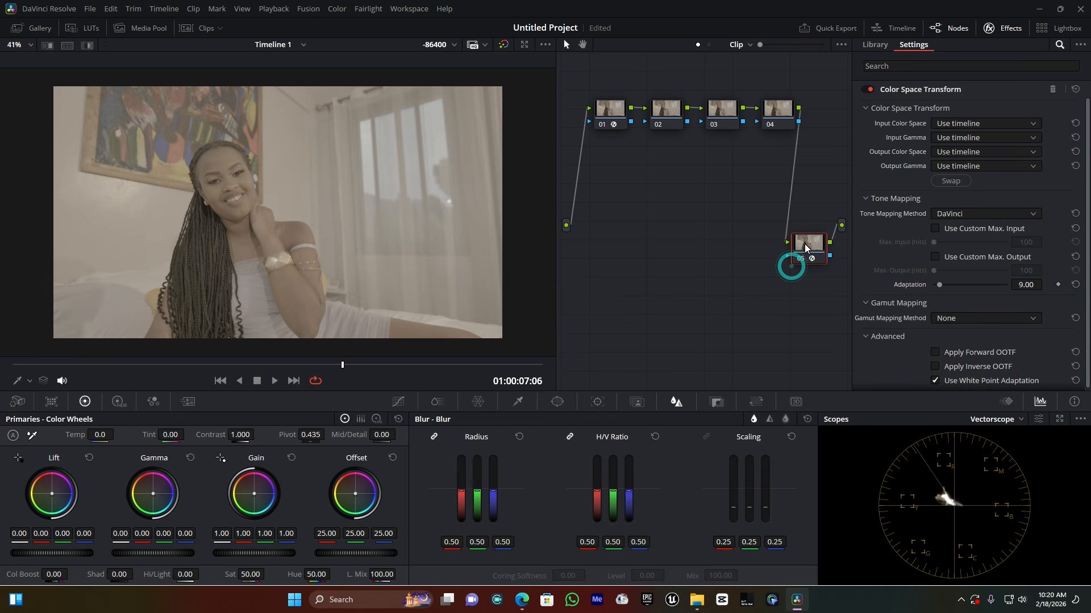
left_click(964, 120)
scroll(975, 148, "down", 5)
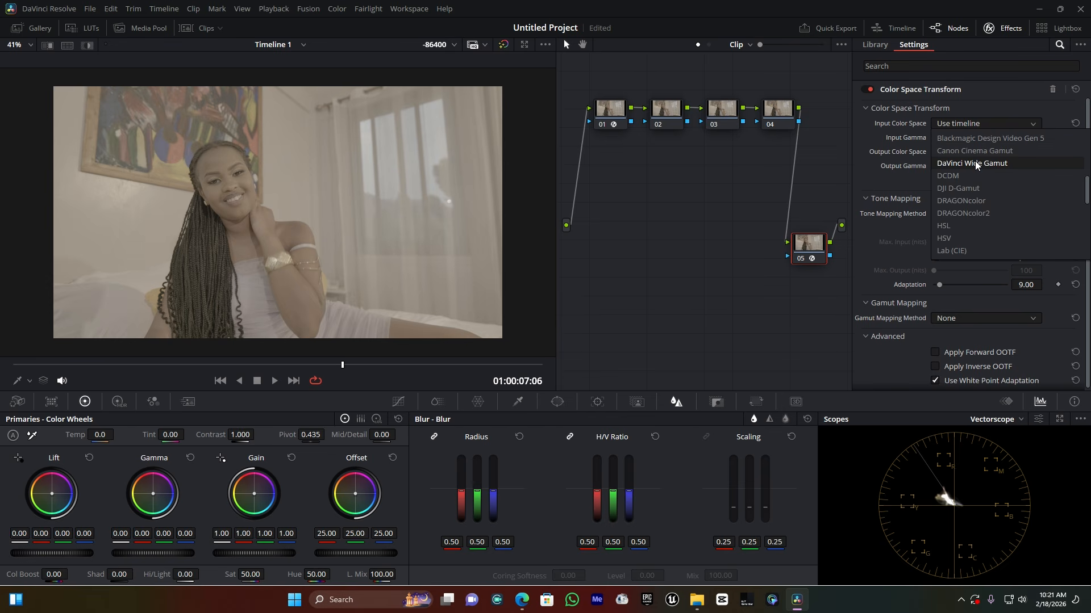
left_click(974, 161)
left_click(975, 138)
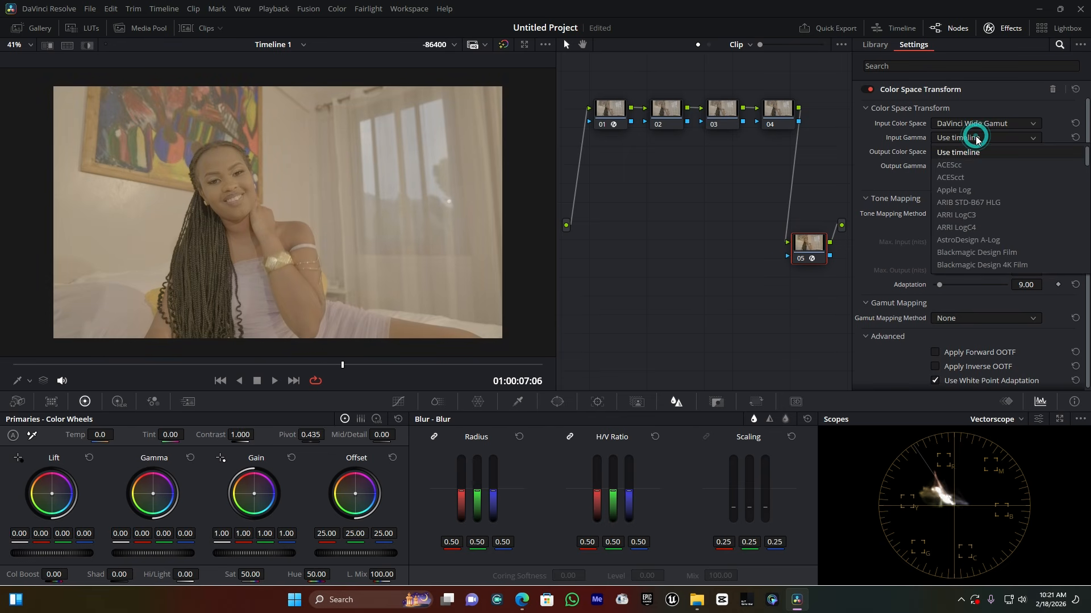
scroll(980, 196, "down", 3)
left_click(983, 227)
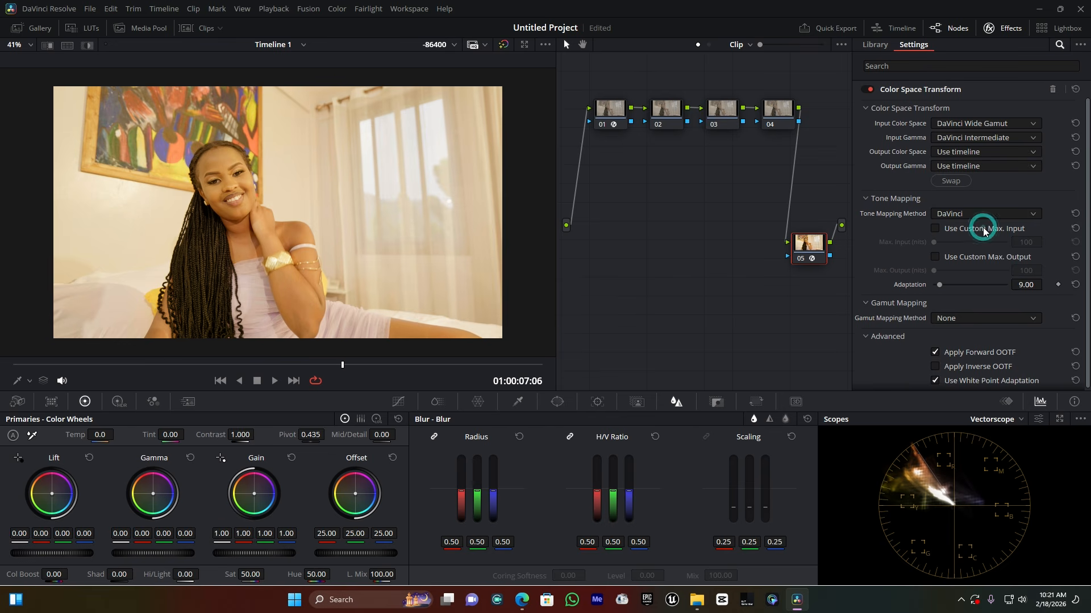
- Set node 05's output color space to Rec.709 and output gamma to Rec.709
left_click(974, 150)
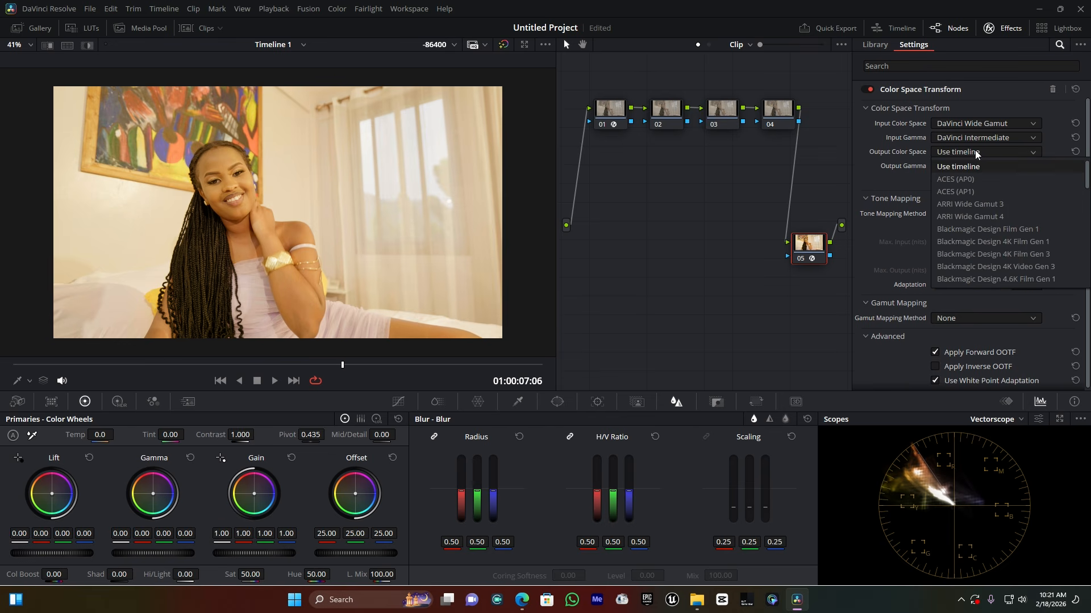
scroll(984, 210, "down", 6)
scroll(984, 210, "down", 3)
left_click(956, 228)
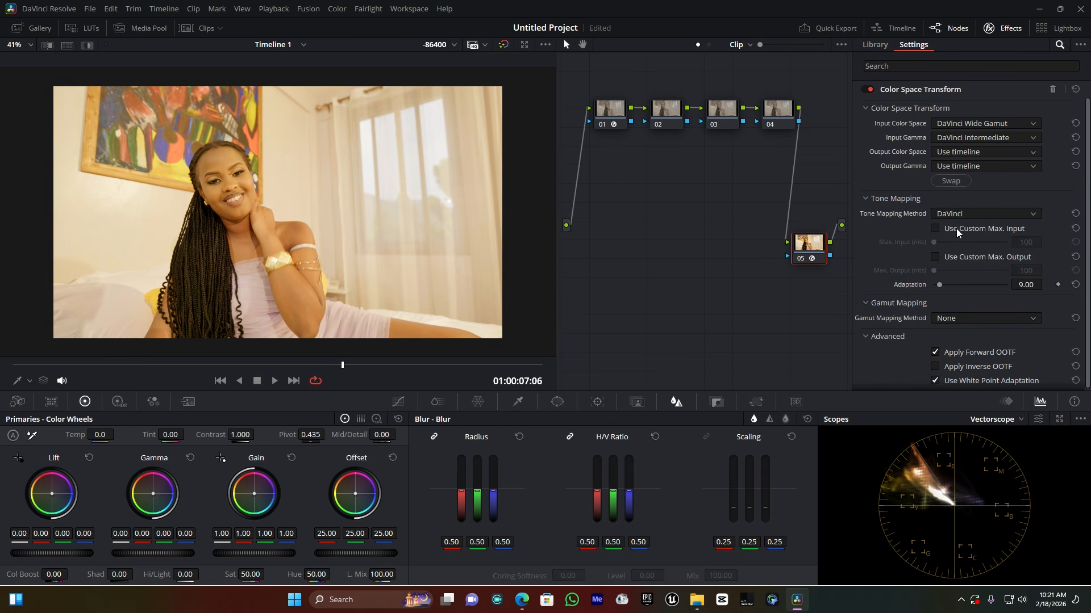
left_click(963, 165)
scroll(976, 223, "down", 3)
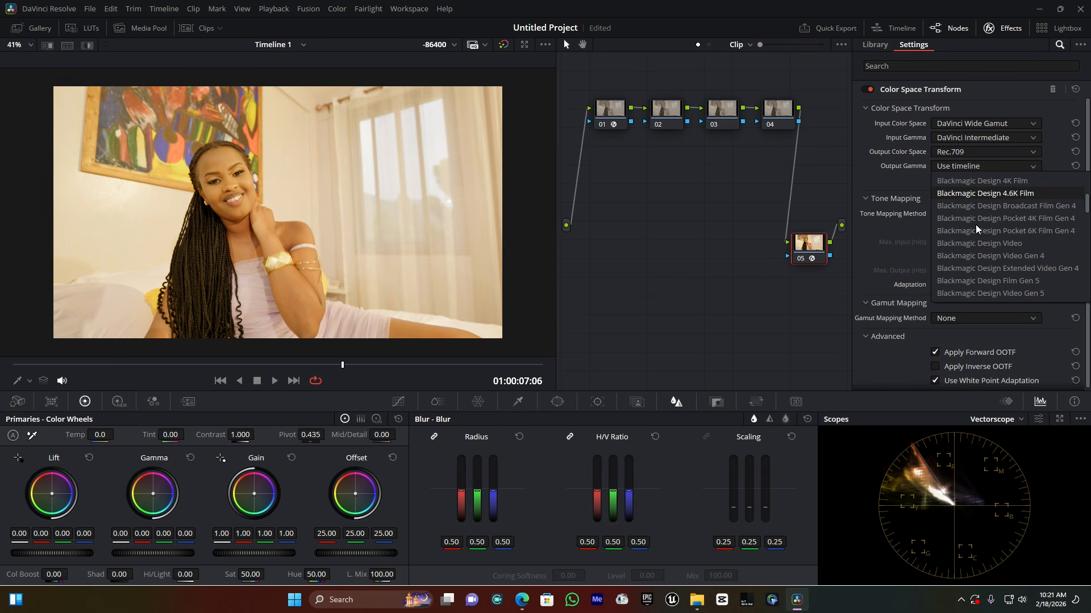
scroll(976, 225, "down", 3)
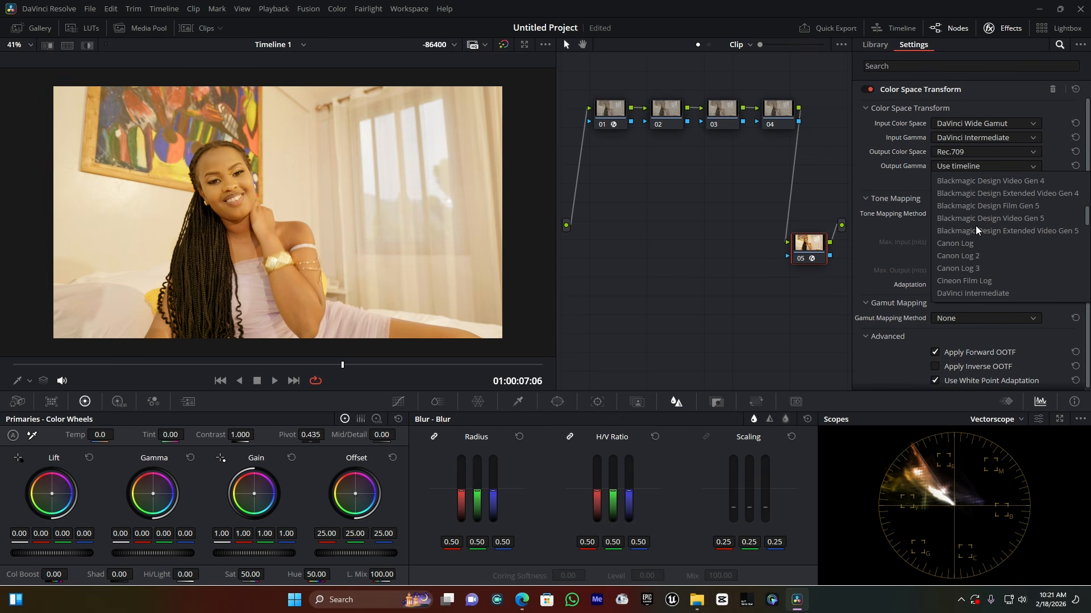
scroll(976, 227, "down", 3)
scroll(973, 246, "down", 4)
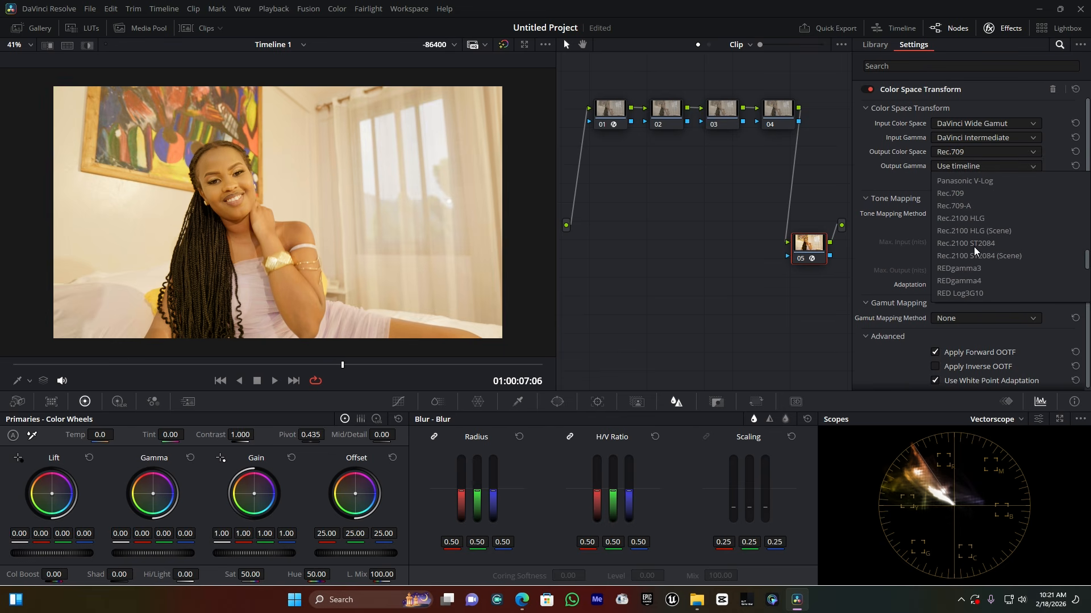
left_click(966, 195)
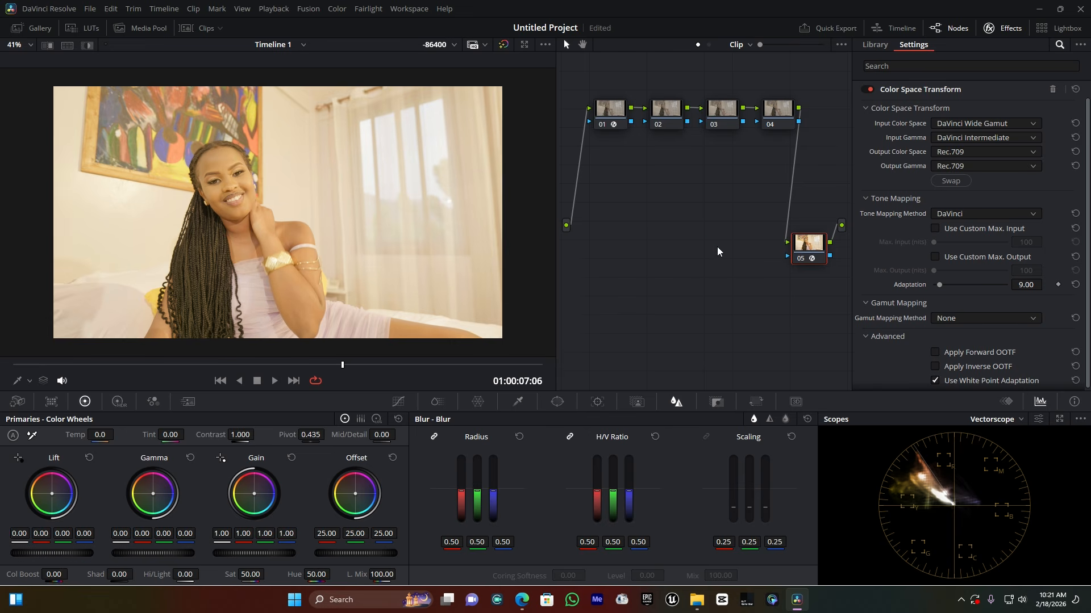
- Toggle node 05 off and back on to compare the image, and select node 02
key("ctrl+d")
key("ctrl+d")
left_click(663, 113)
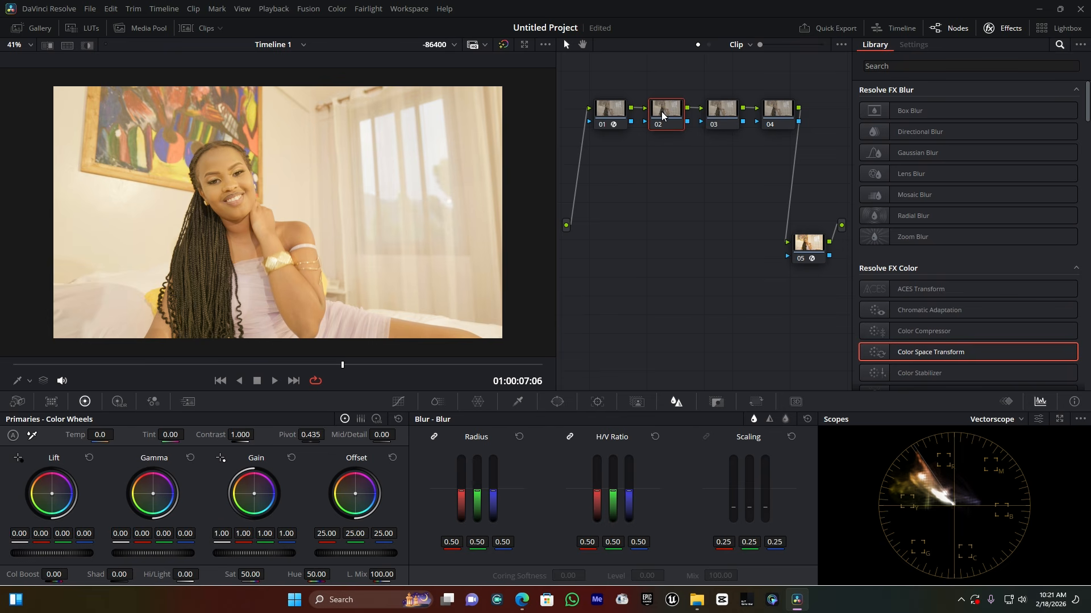
- Label node 02 "WB" and move it slightly closer to node 01
right_click(662, 115)
left_click(707, 134)
type("WB")
left_click(670, 193)
left_click_drag(665, 117, 660, 116)
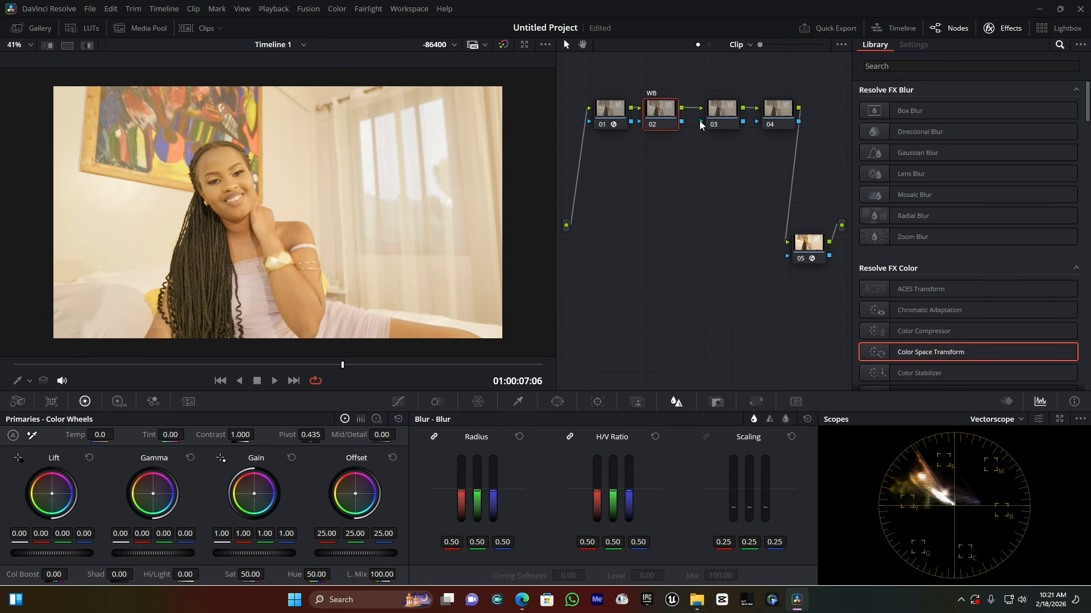
- Sample the white wall beside the painting onto the WB node's custom curves and lower the sampled point on the red curve slightly
left_click(396, 402)
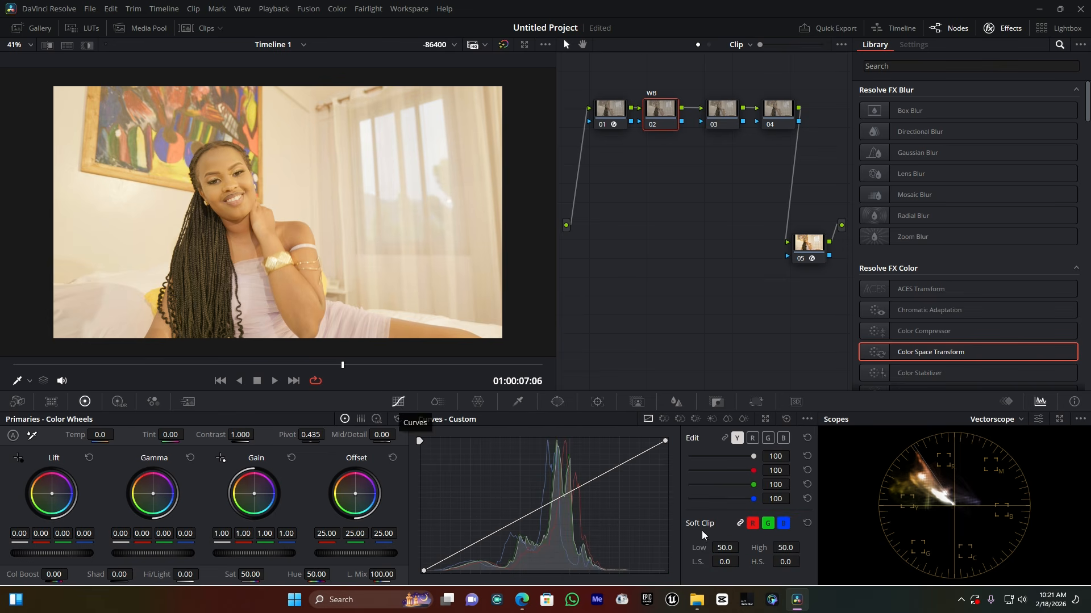
left_click(736, 439)
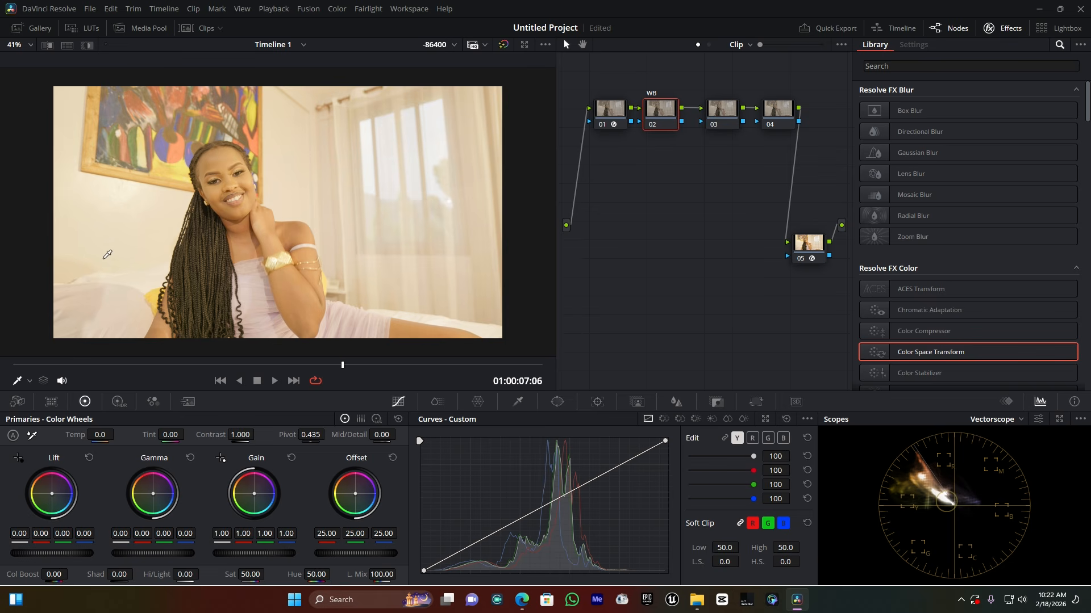
left_click(98, 255)
left_click(753, 438)
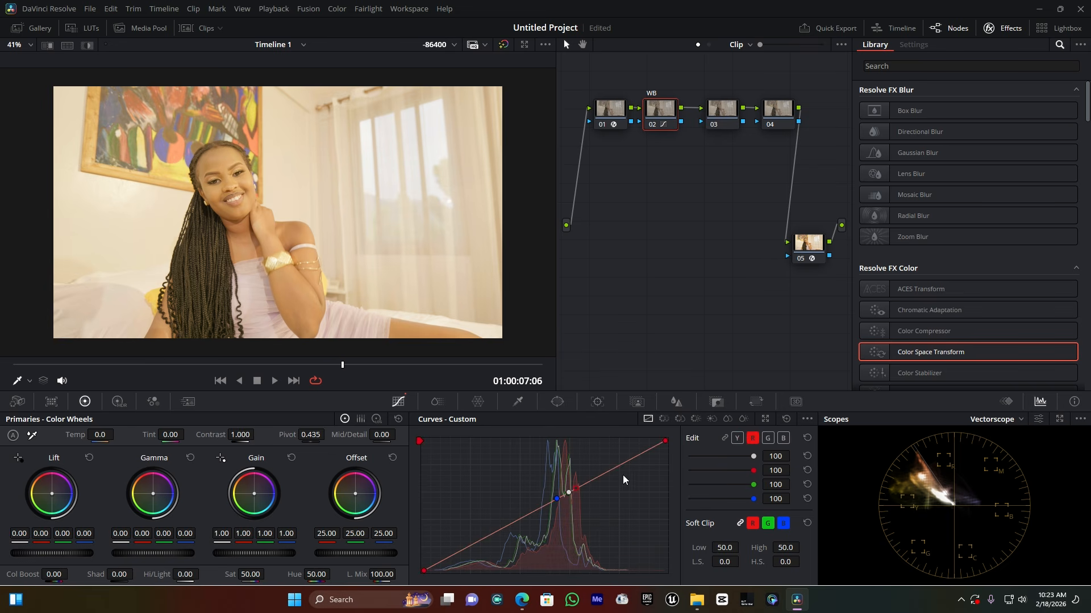
left_click_drag(576, 489, 579, 496)
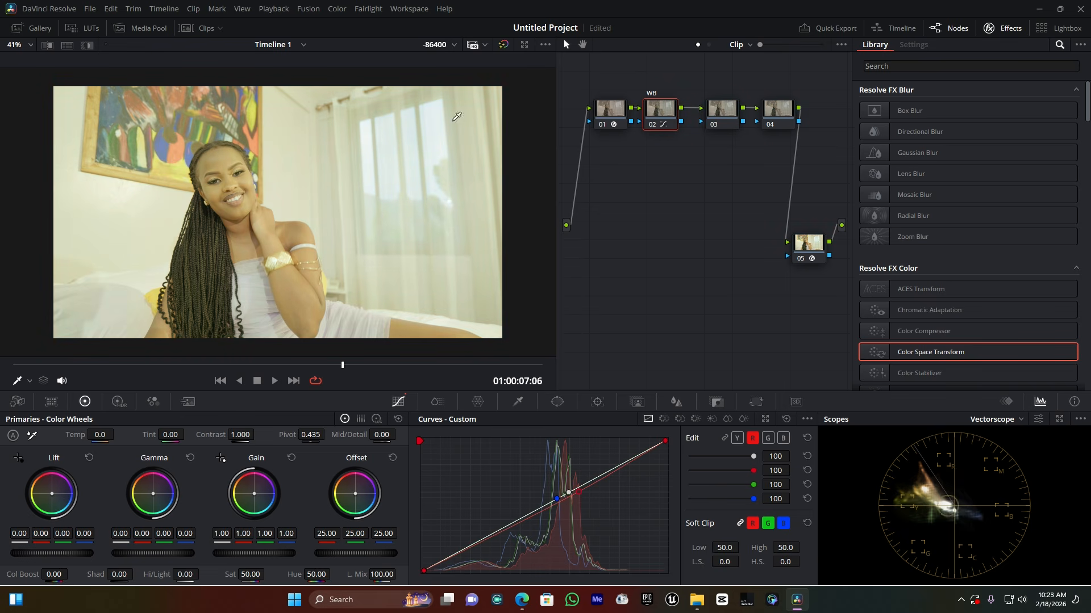
- Raise the sampled point on the blue curve slightly, and toggle the WB node off and on to compare
left_click(767, 439)
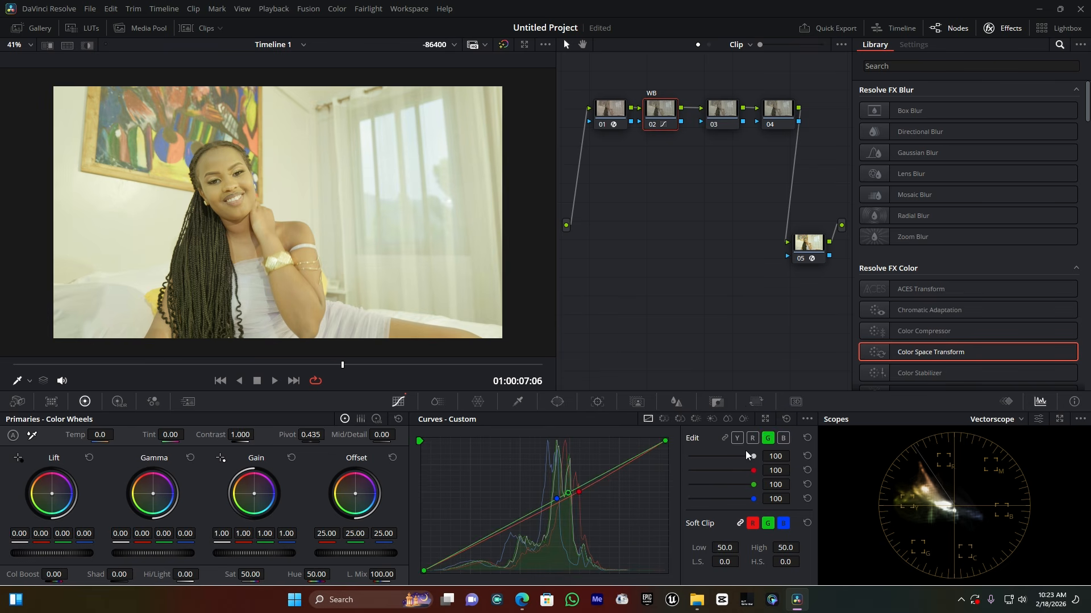
left_click(784, 439)
left_click_drag(556, 499, 556, 496)
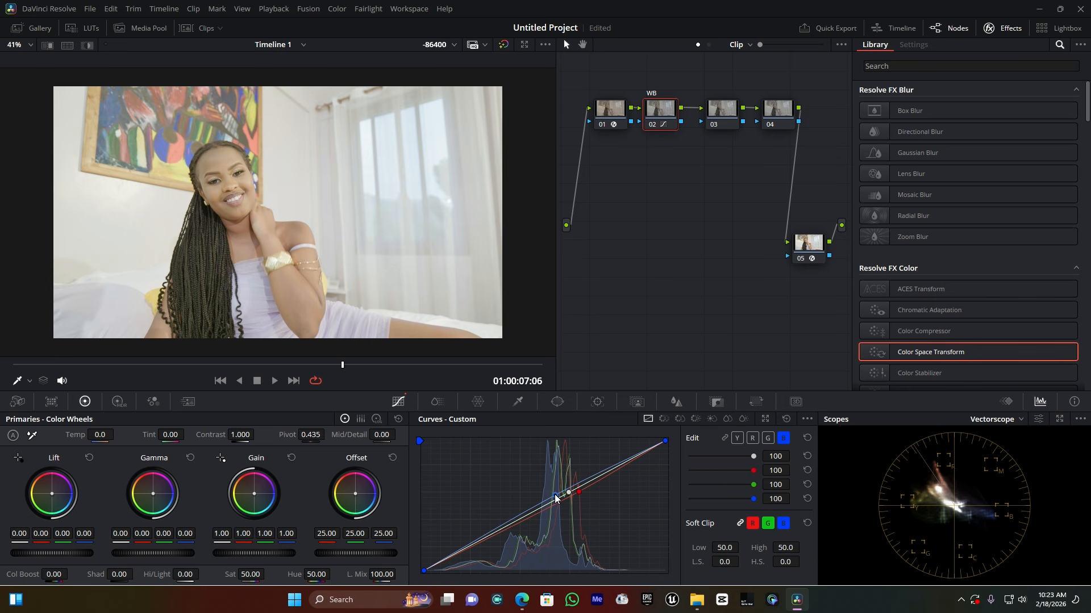
left_click(651, 126)
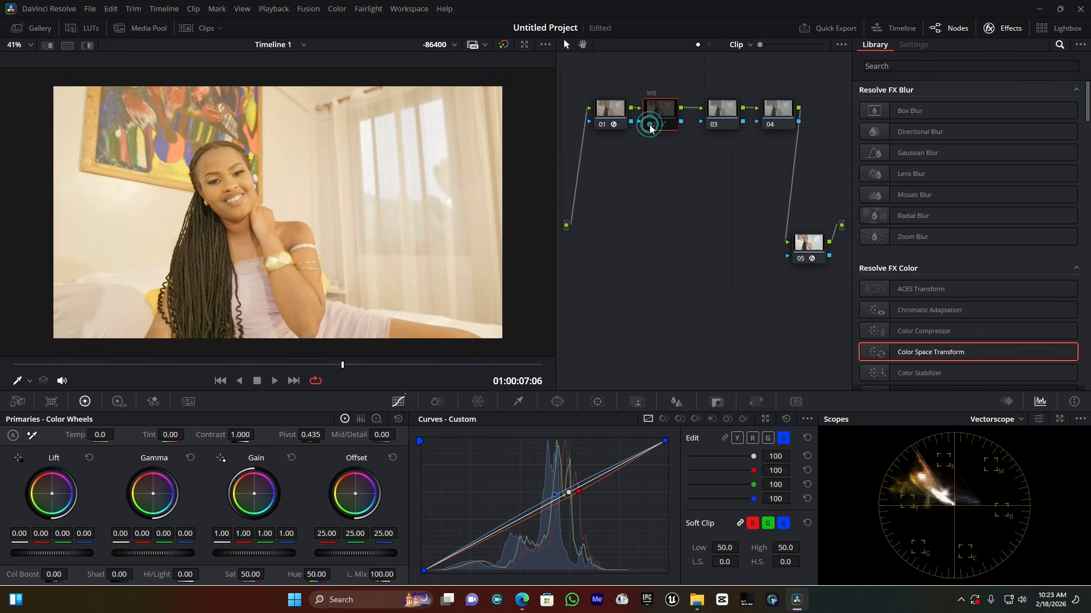
left_click(650, 126)
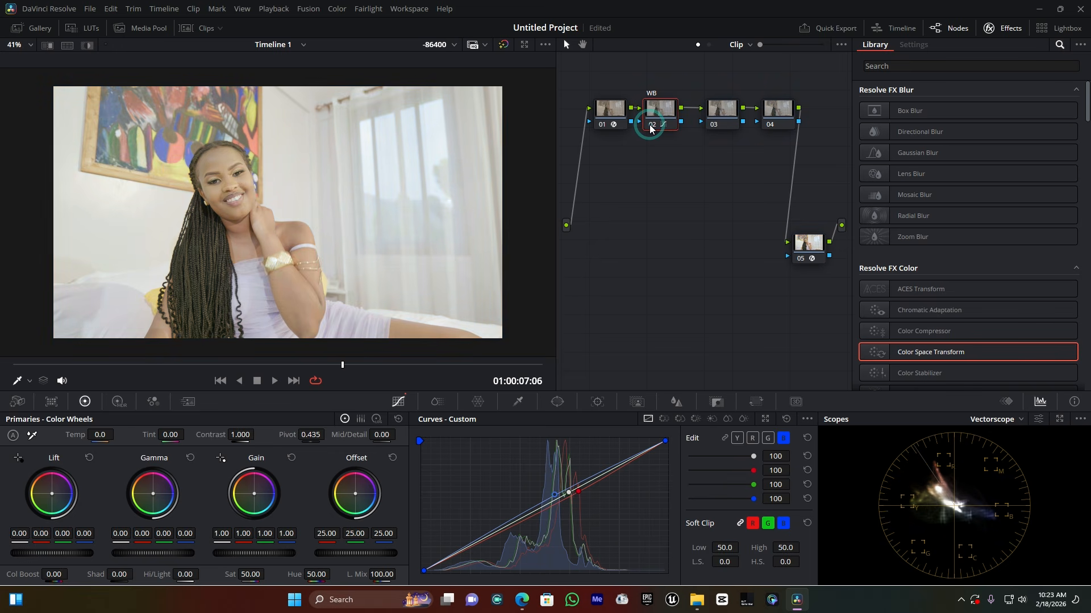
- Move node 03 closer to the WB node and label it "CNST$ HGLT"
left_click(715, 111)
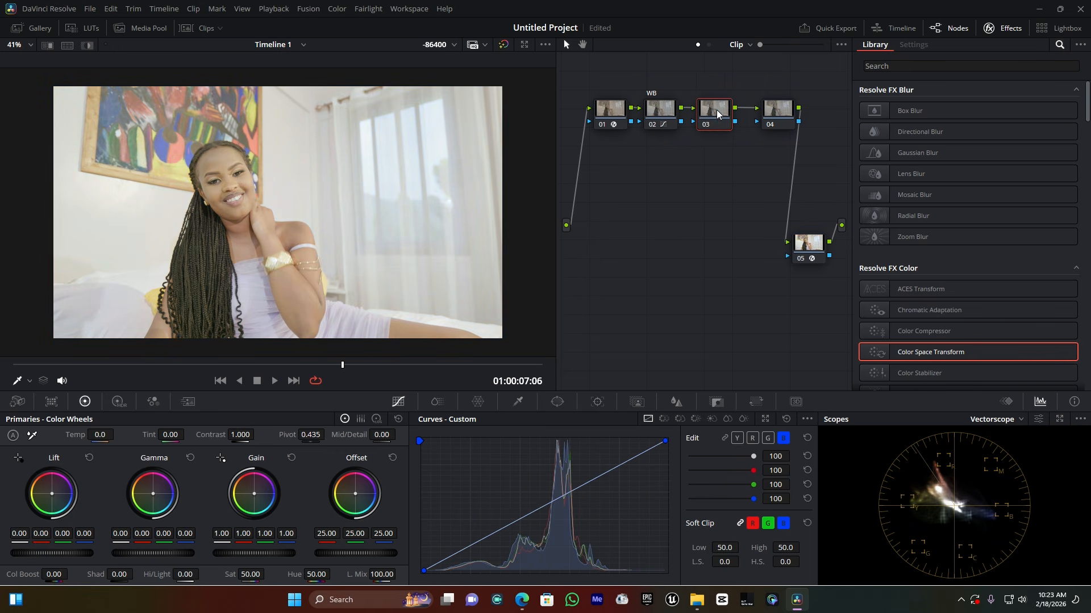
right_click(709, 106)
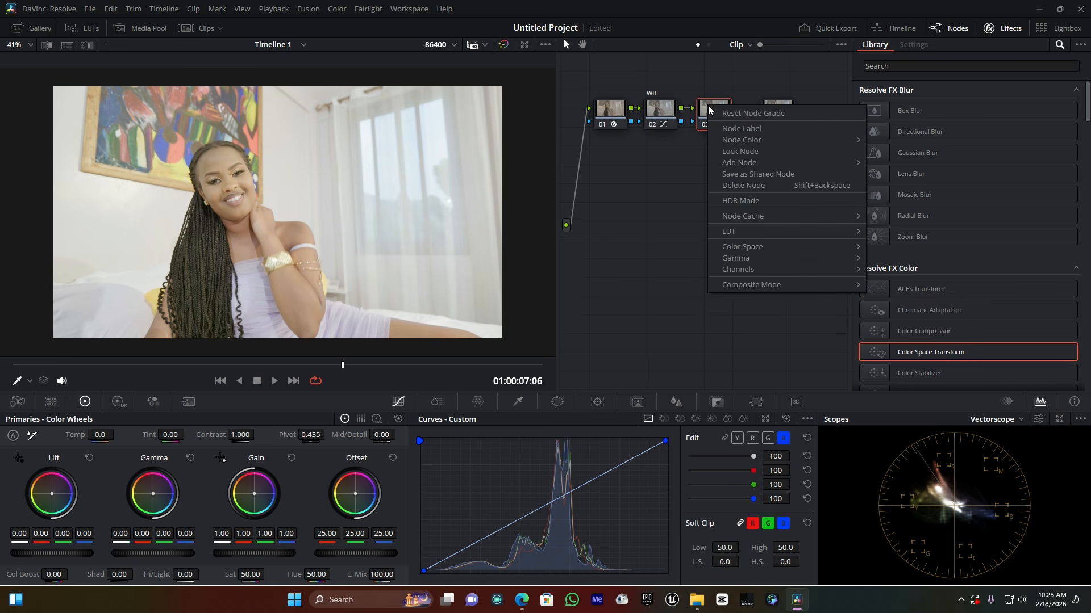
left_click(752, 130)
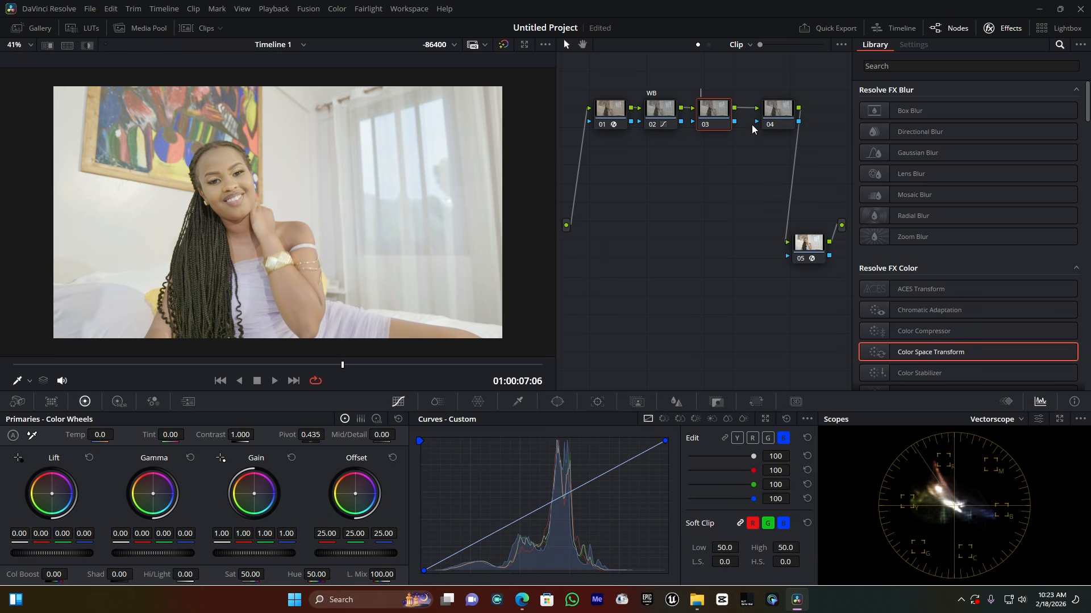
type("CNST")
type("$ HGLT")
left_click(715, 117)
- With the log wheels, set node 03's contrast to 1.164 and highlights to -0.35, and toggle the node off and on to compare
left_click(376, 420)
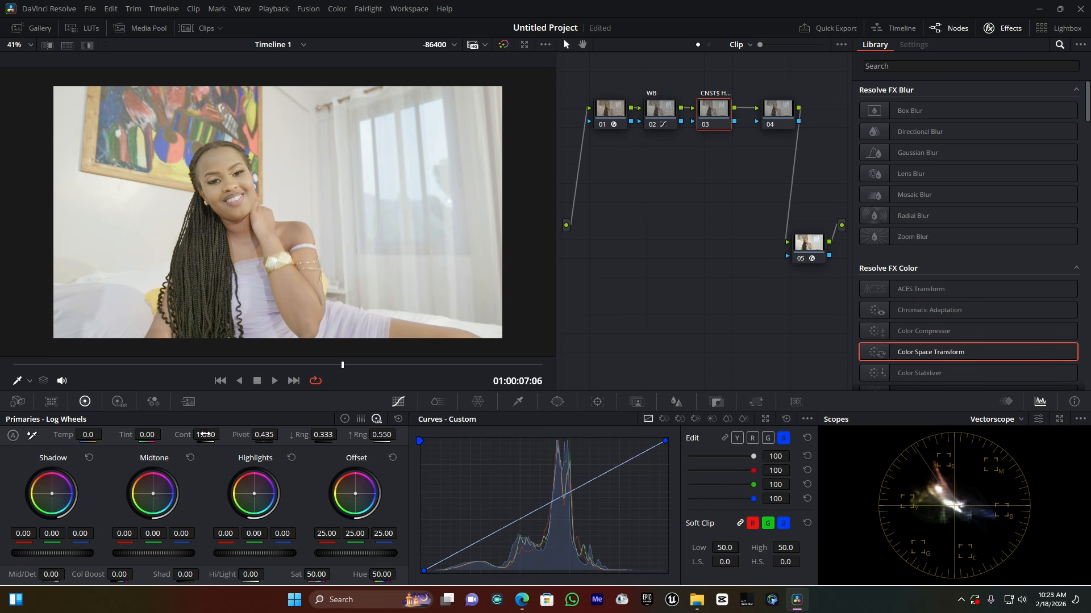
left_click_drag(204, 435, 208, 434)
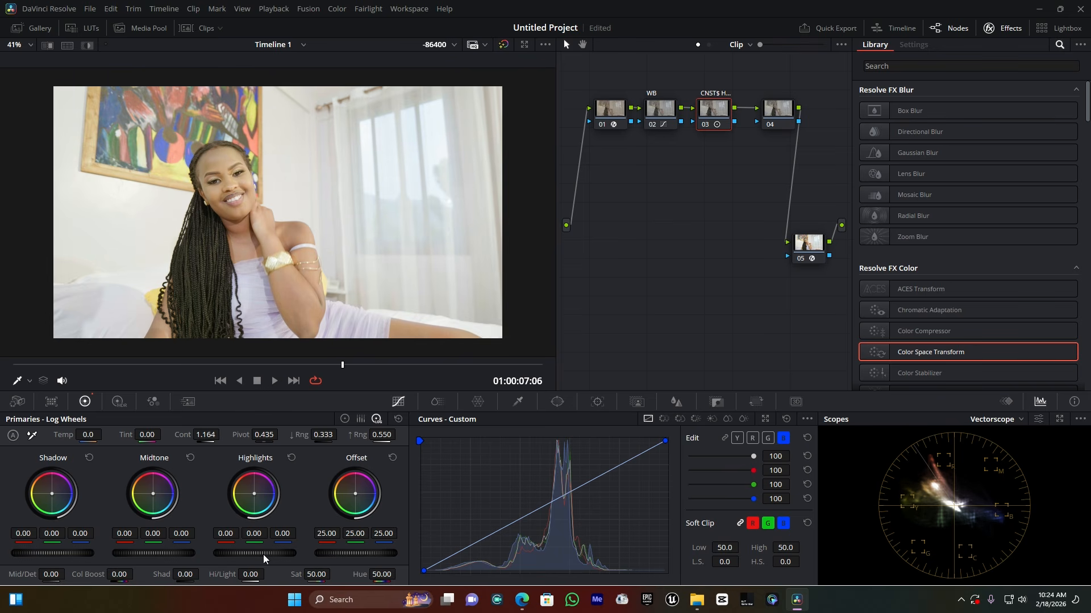
left_click_drag(268, 551, 250, 551)
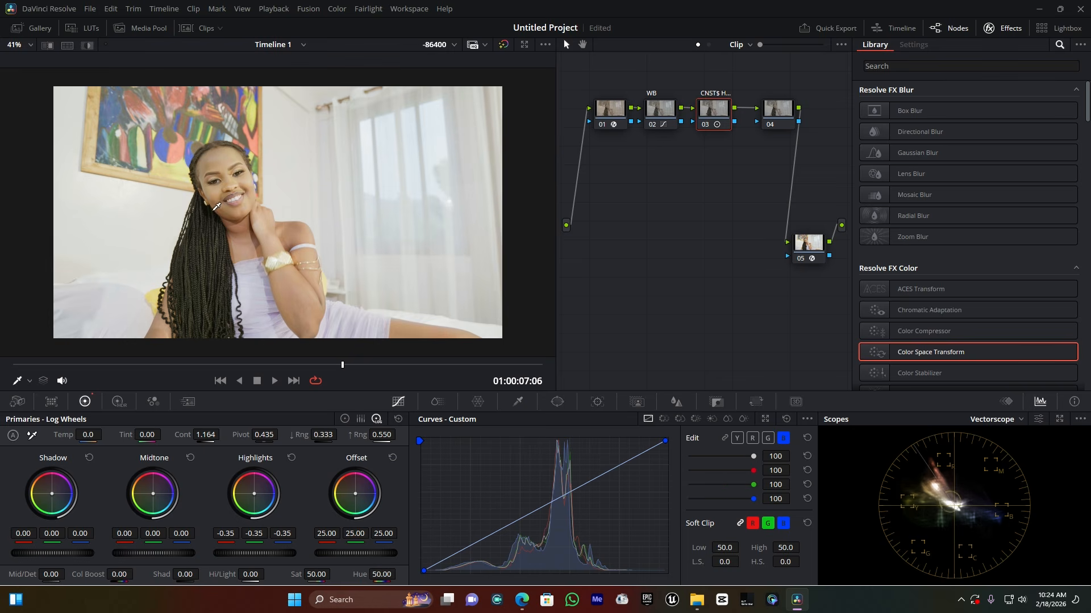
scroll(216, 207, "up", 5)
scroll(228, 197, "down", 4)
scroll(228, 197, "down", 2)
left_click(704, 125)
left_click(705, 125)
scroll(257, 291, "up", 1)
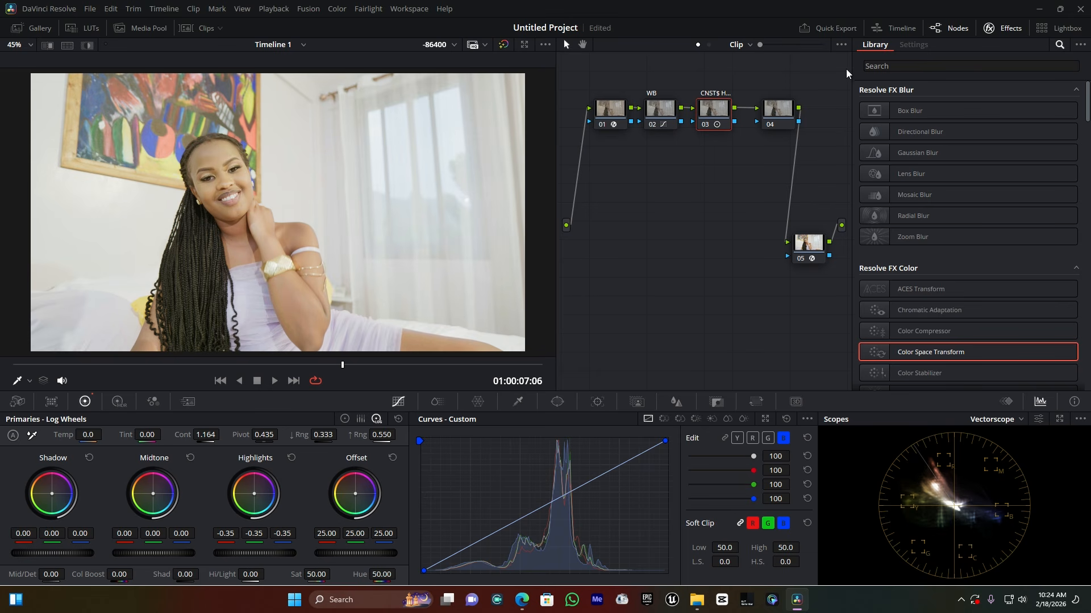
- Increase node 03's contrast to 1.188 and lower the primary Lift to -0.03
left_click_drag(201, 436, 222, 435)
left_click(345, 419)
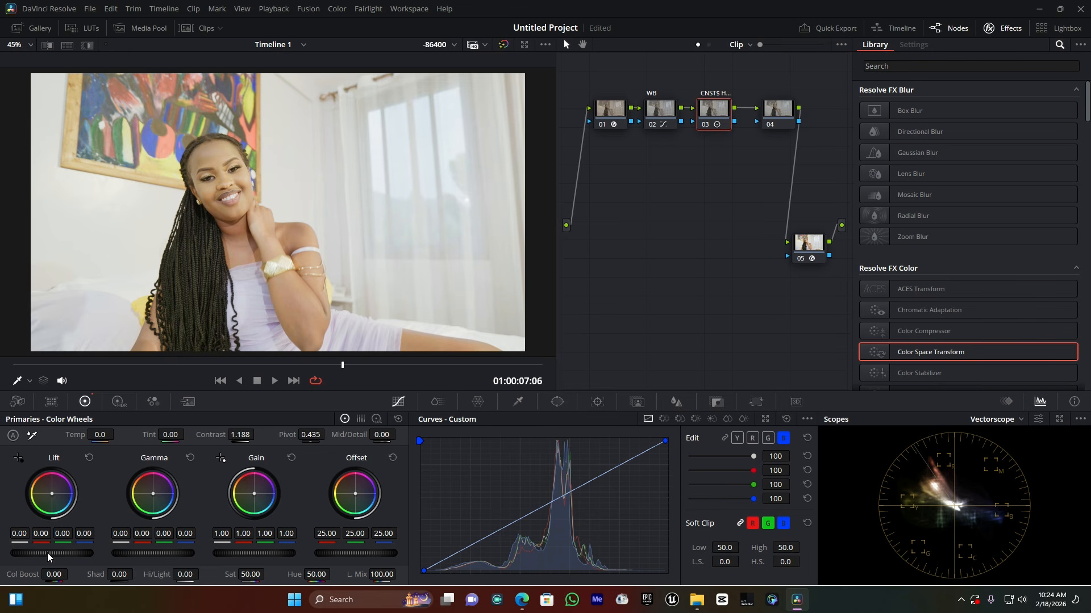
left_click_drag(42, 553, 36, 553)
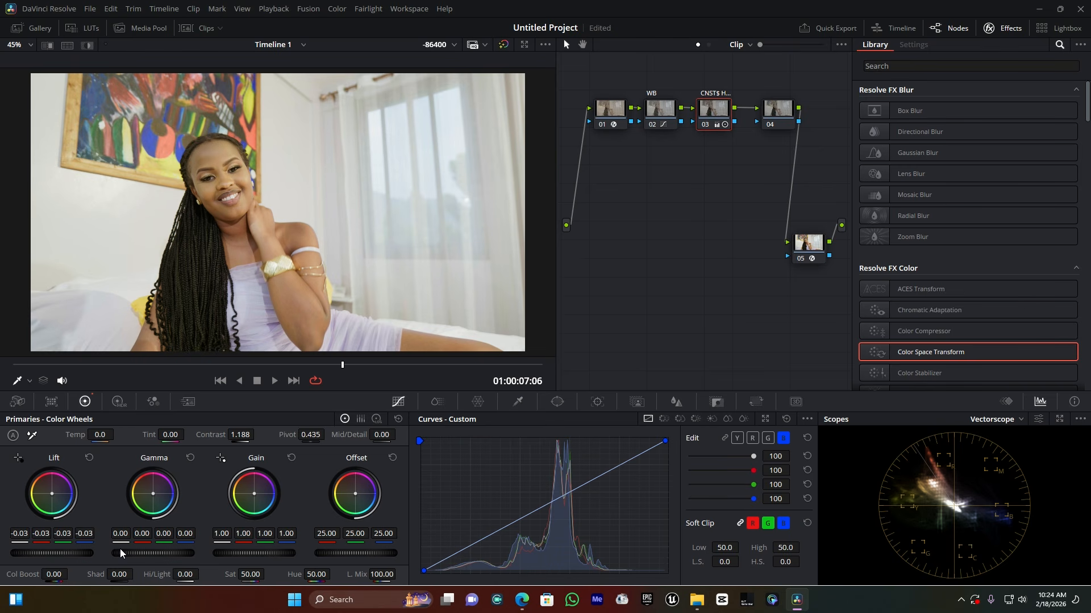
- Move nodes 02, 03 and 04 higher in the node graph
left_click_drag(715, 111, 714, 99)
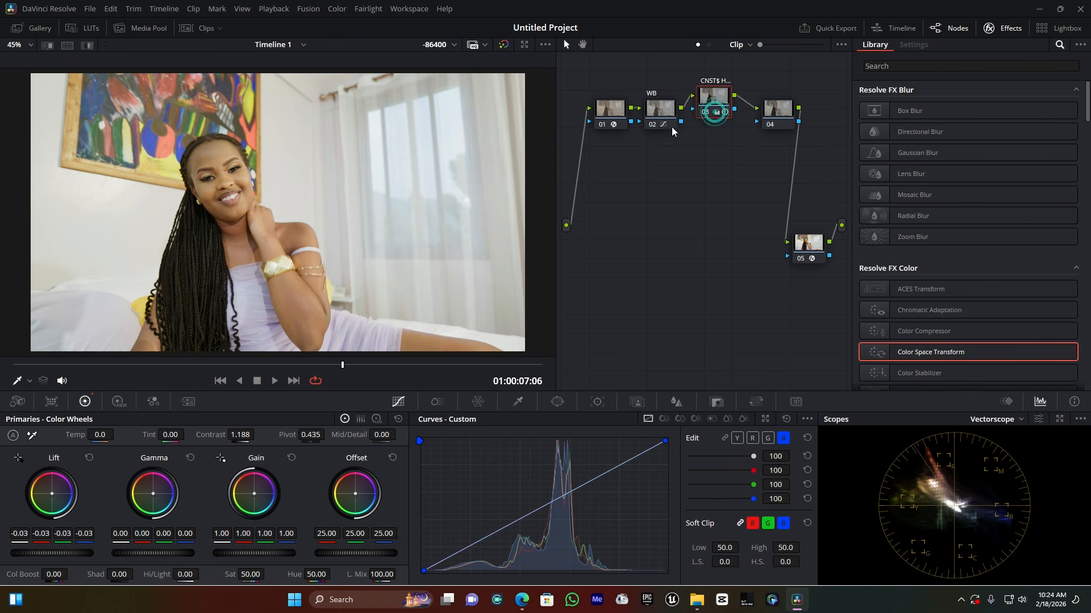
left_click_drag(660, 120, 659, 104)
left_click_drag(779, 113, 780, 98)
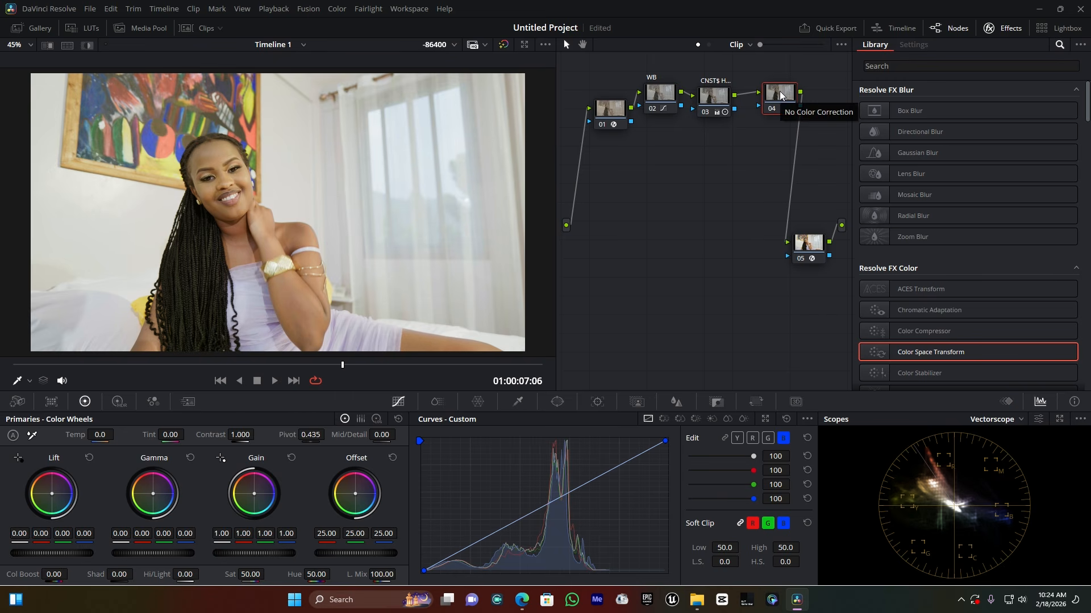
- Label node 04 "COLOR BOOST"
right_click(780, 93)
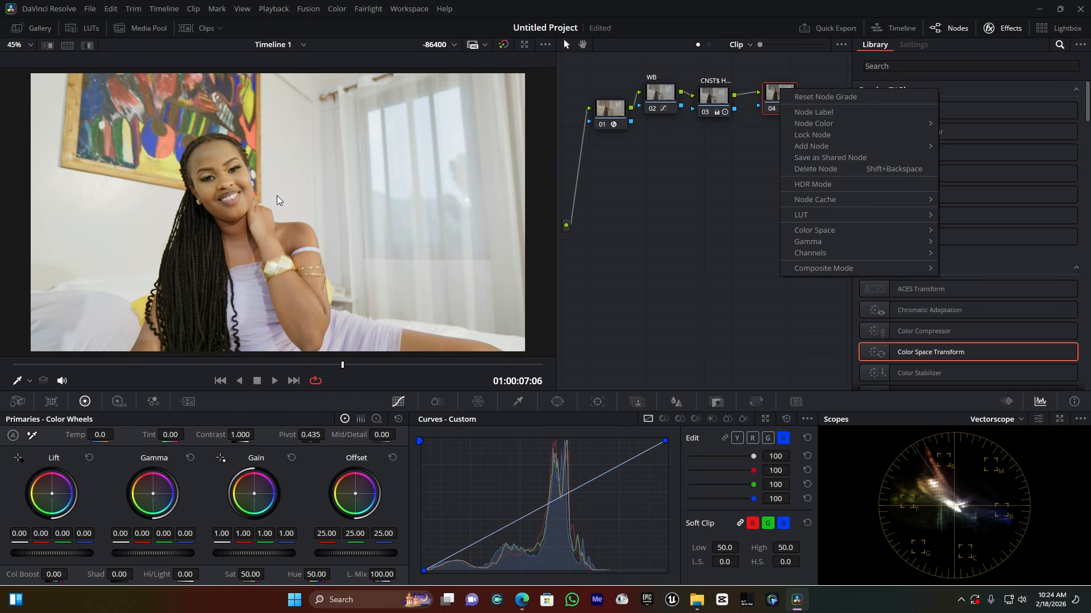
left_click(830, 112)
type("COLOR BOOST")
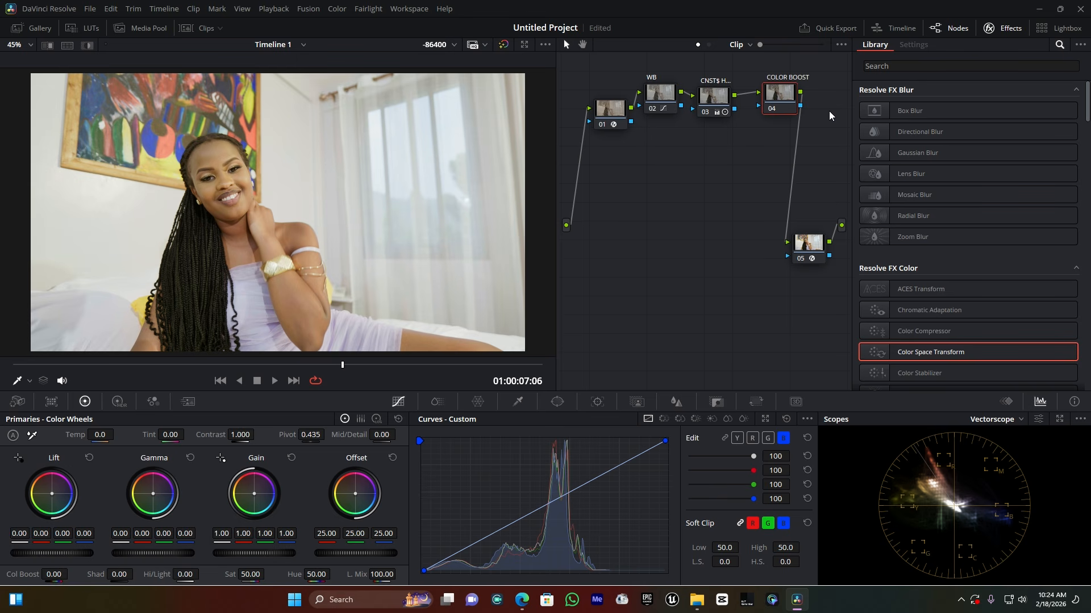
key("Return")
- Set node 04's color boost to 18.50 and toggle the node off and on to compare
left_click(377, 418)
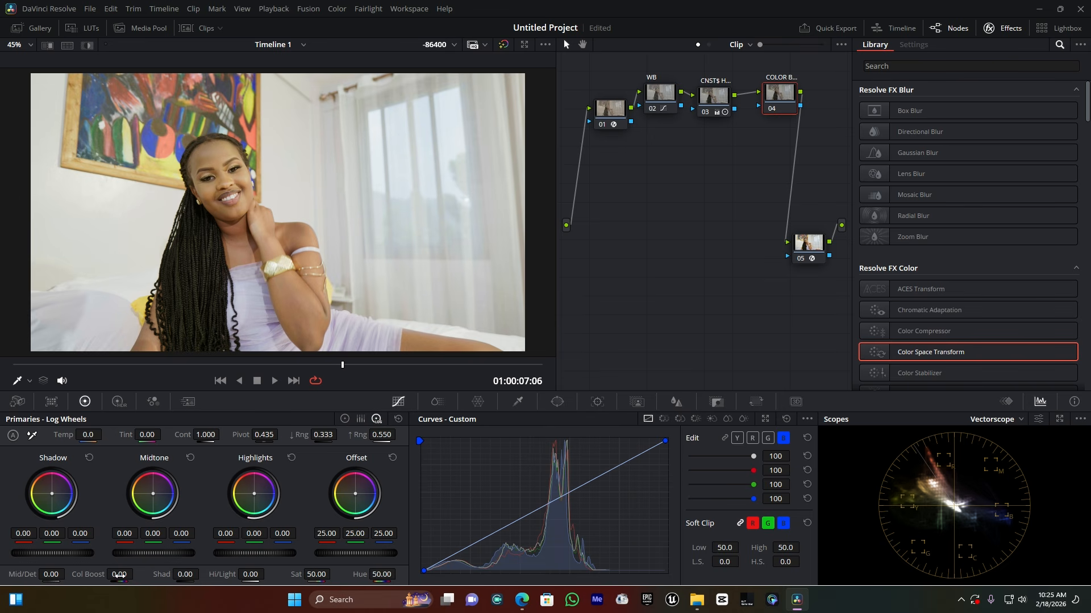
left_click_drag(117, 575, 136, 574)
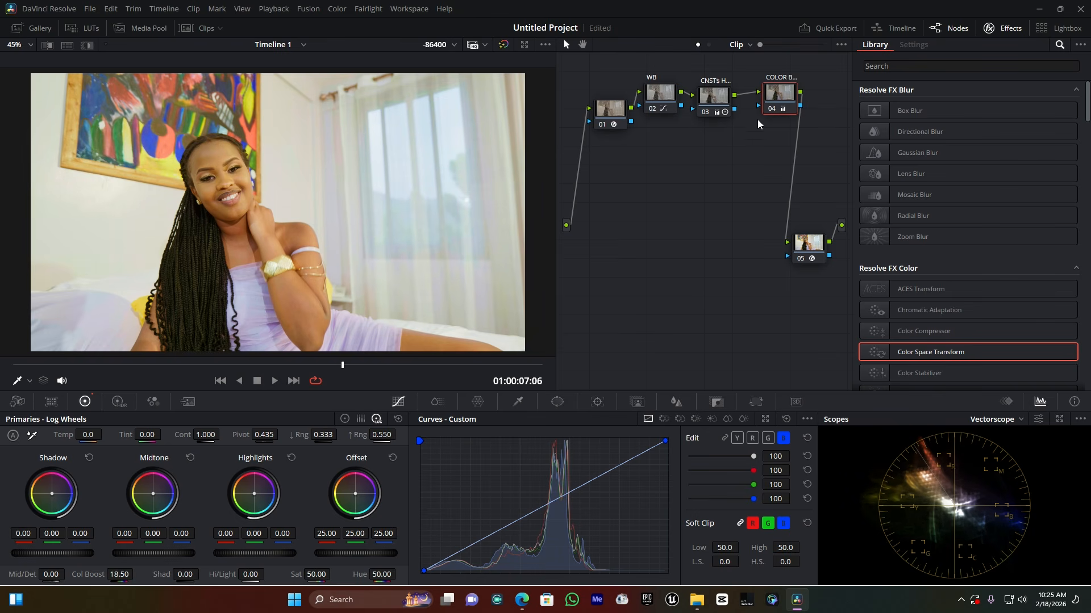
left_click(776, 108)
left_click(776, 108)
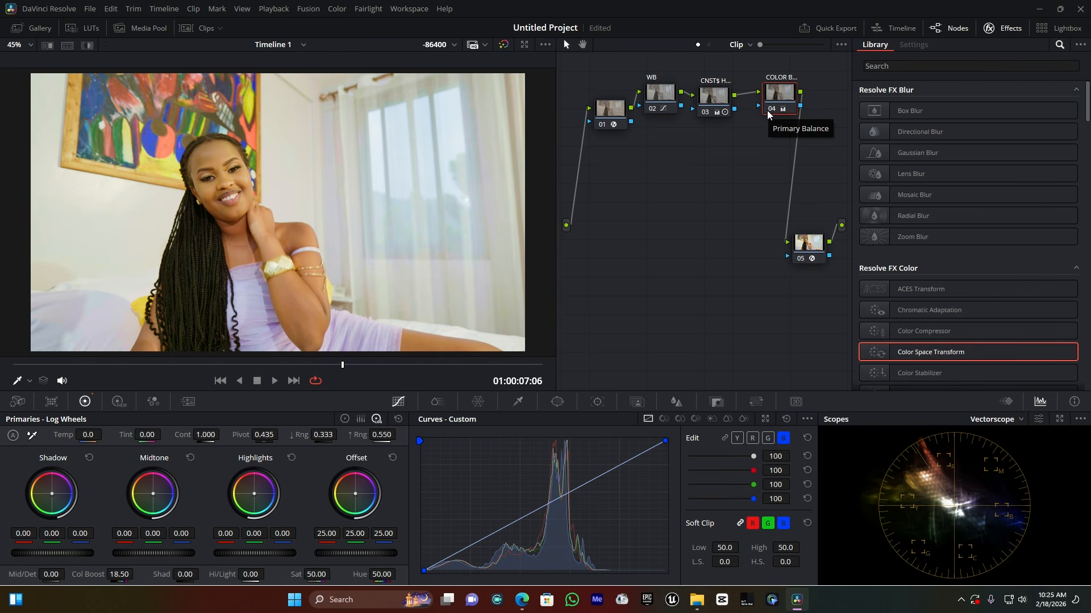
- Line up nodes 01 to 04 in one row, add a serial node after node 04 and place it below node 01
left_click_drag(609, 116, 782, 86)
key("alt+s")
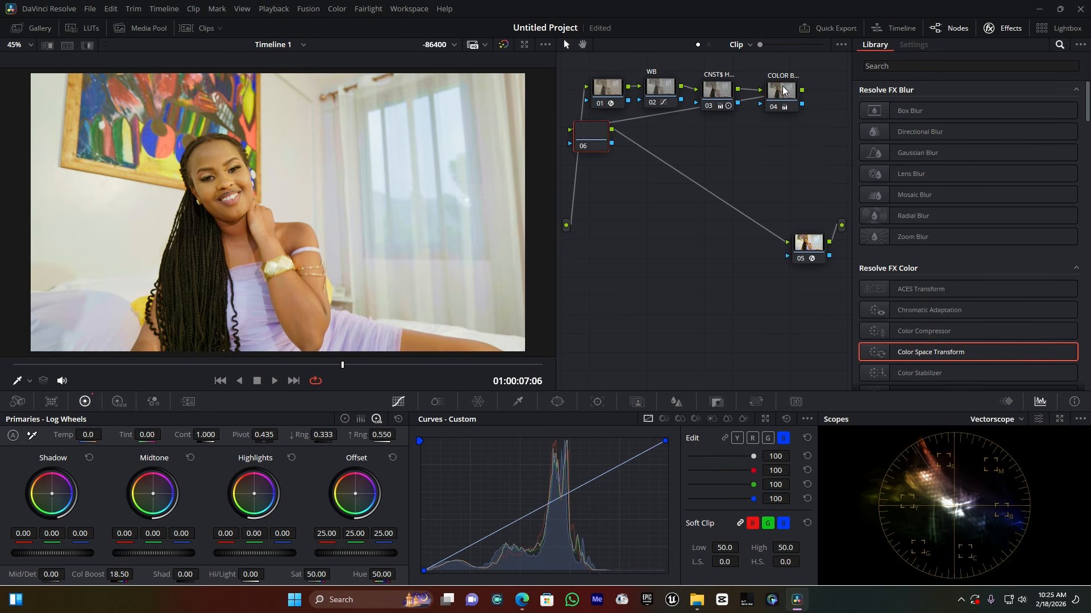
left_click_drag(594, 135, 611, 161)
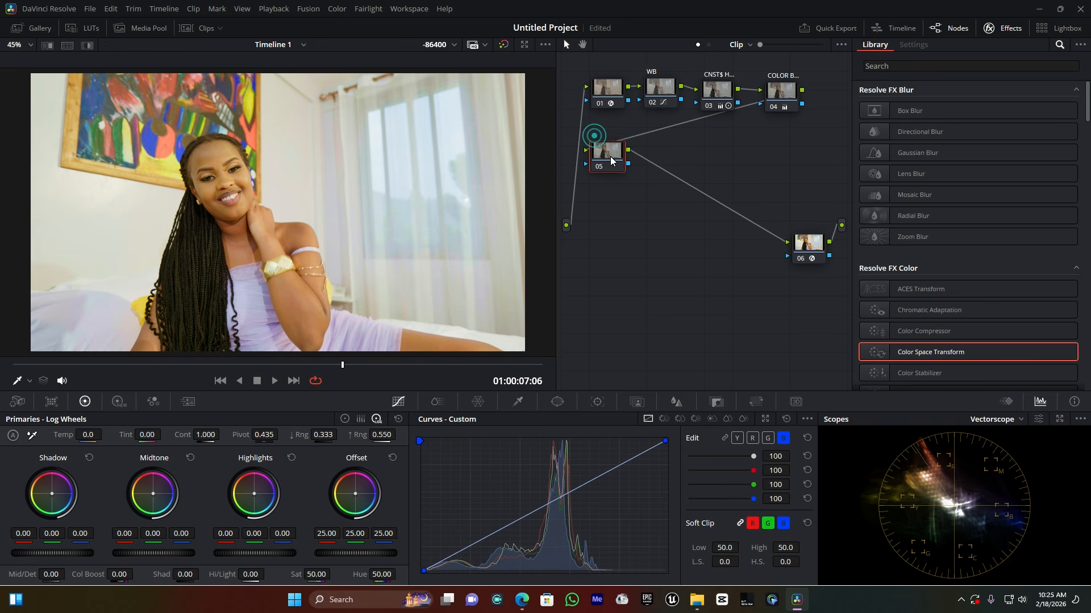
- Label the new serial node 05 "COLOR SC"
right_click(610, 160)
left_click(651, 182)
type("cOLOR SC")
left_click(608, 204)
left_click(612, 146)
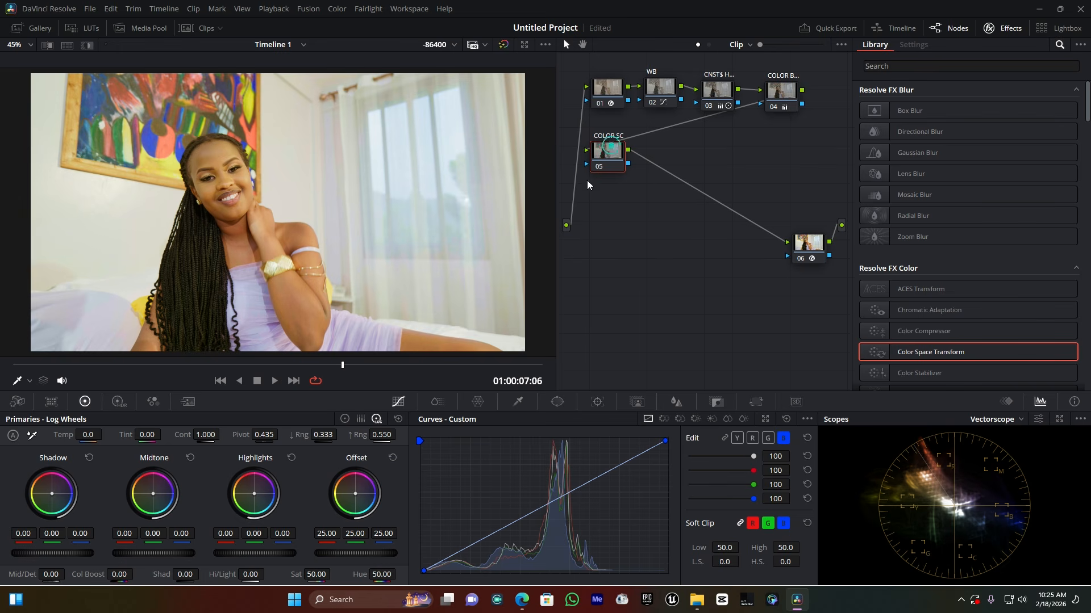
- In ColorSlice on node 05, set the density of blue to 0.49, red to 0.31 and skin to 0.11, and compare the result
left_click(438, 401)
scroll(225, 217, "down", 2)
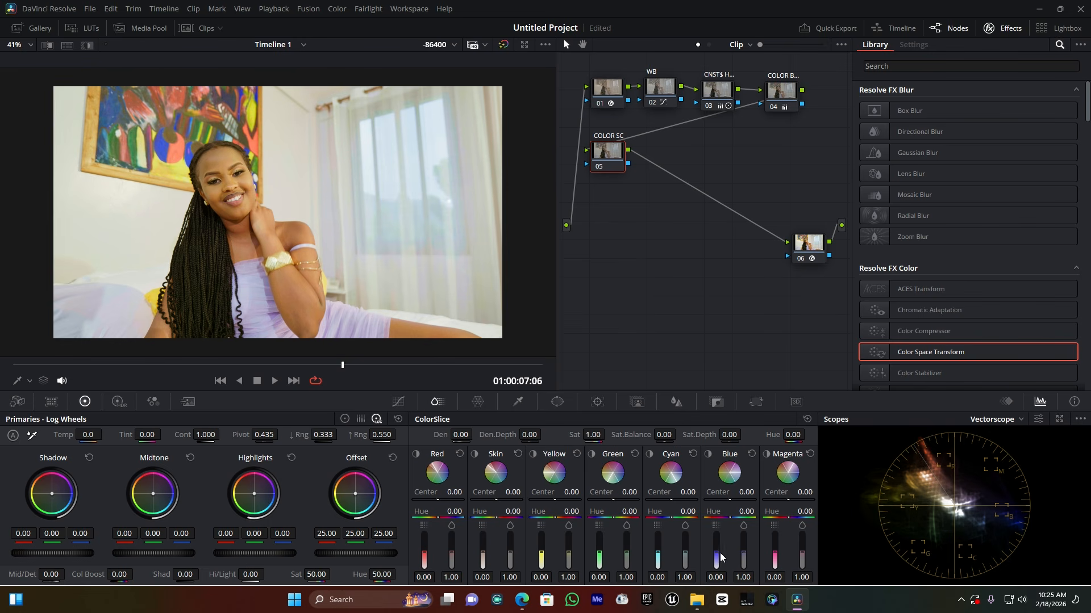
mouse_move(717, 552)
left_mouse_down()
mouse_move(717, 542)
mouse_move(716, 553)
left_mouse_up()
left_click_drag(718, 552, 718, 543)
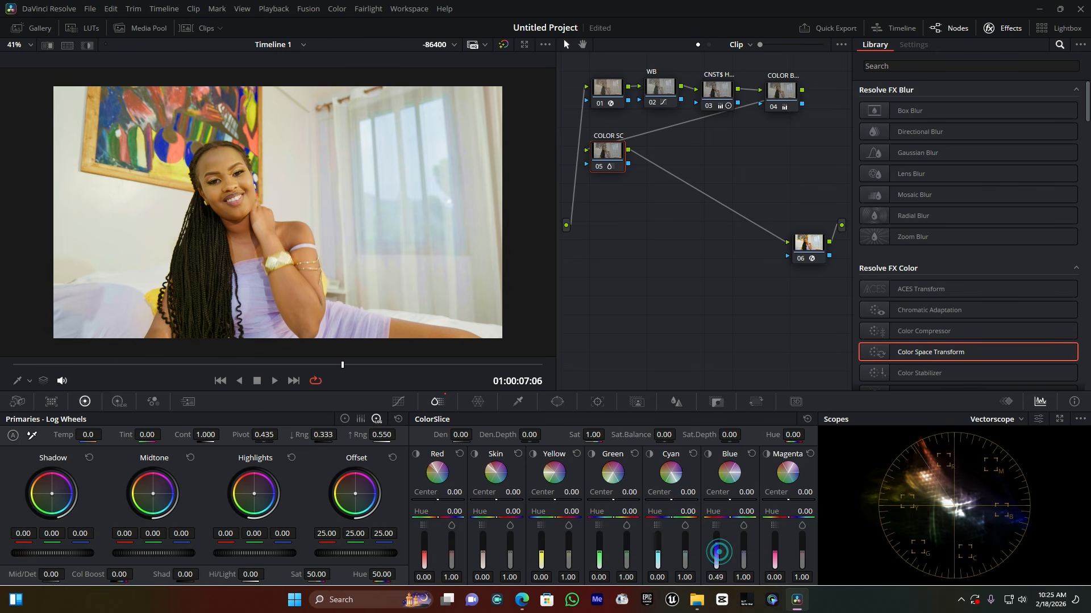
left_click_drag(425, 551, 425, 545)
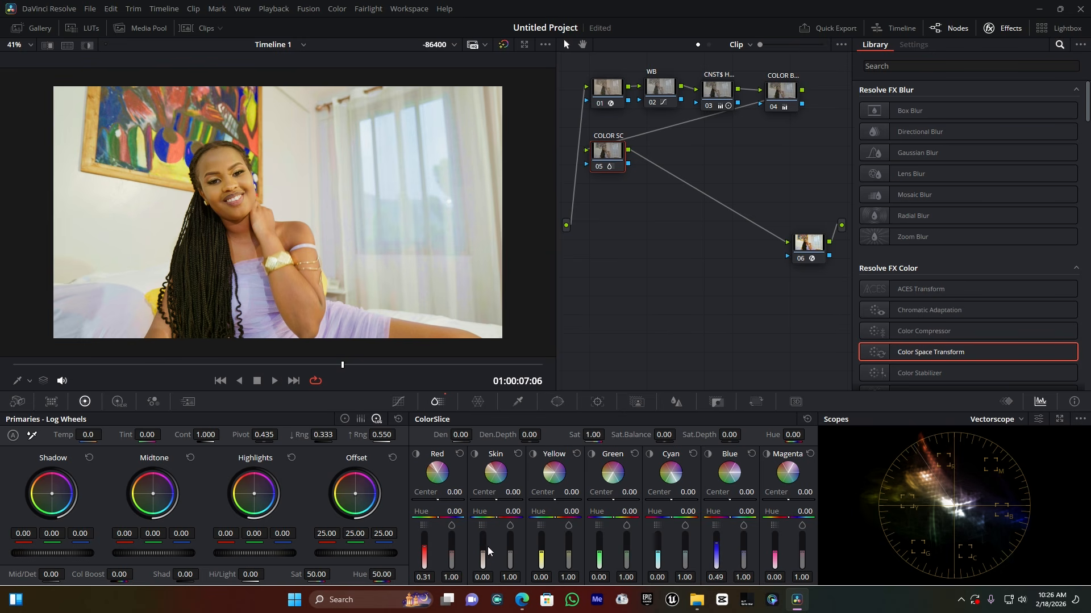
mouse_move(483, 557)
left_mouse_down()
mouse_move(482, 546)
mouse_move(483, 560)
left_mouse_up()
left_click_drag(482, 551, 482, 550)
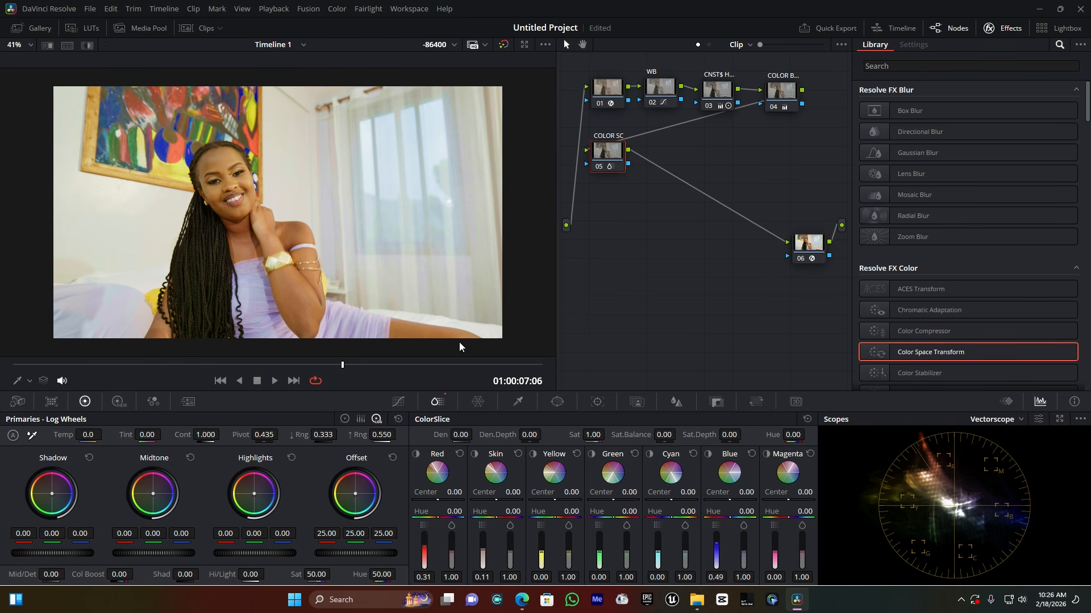
left_click(599, 167)
- Shift the COLOR SC node slightly lower and add a serial node after it
left_click_drag(610, 155, 607, 154)
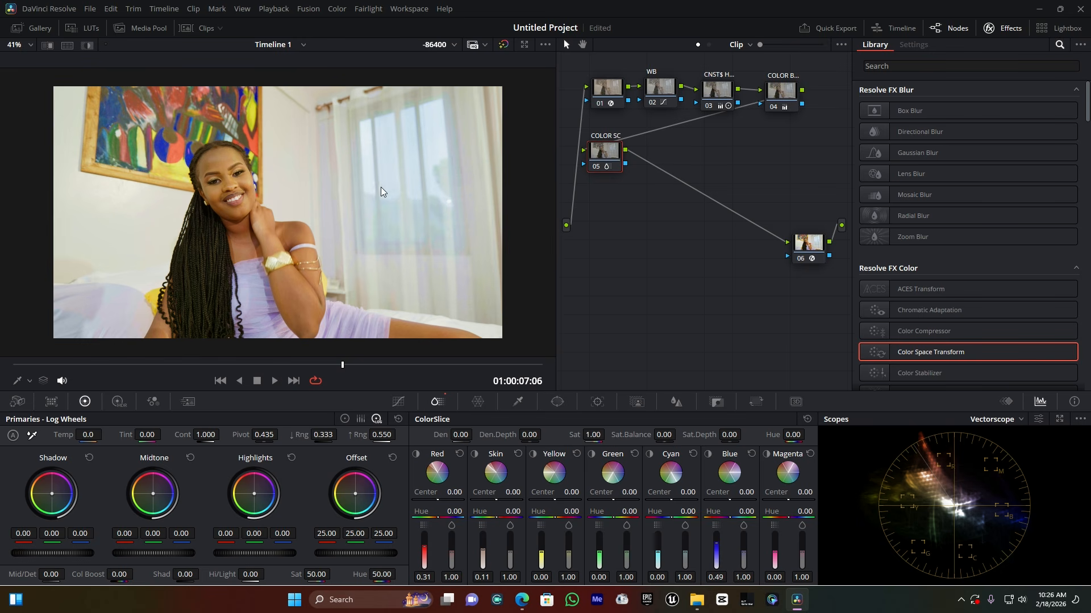
left_click_drag(616, 159, 616, 167)
key("alt+s")
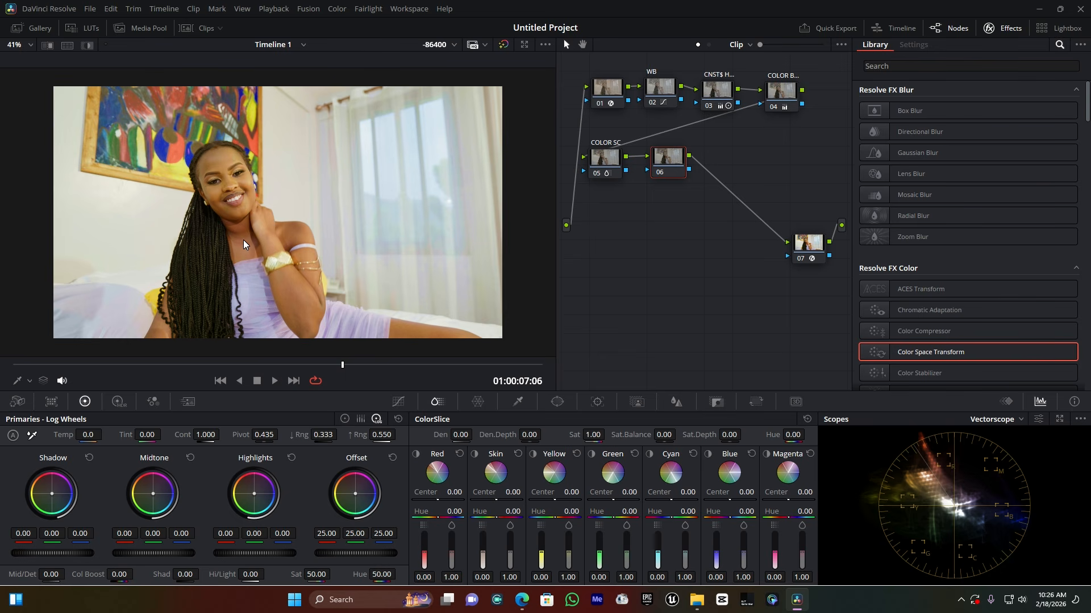
- Sample the skin on the woman's forearm with the HSL Qualifier on node 06 and show the selection in Highlight view
left_click(518, 403)
left_click(284, 307)
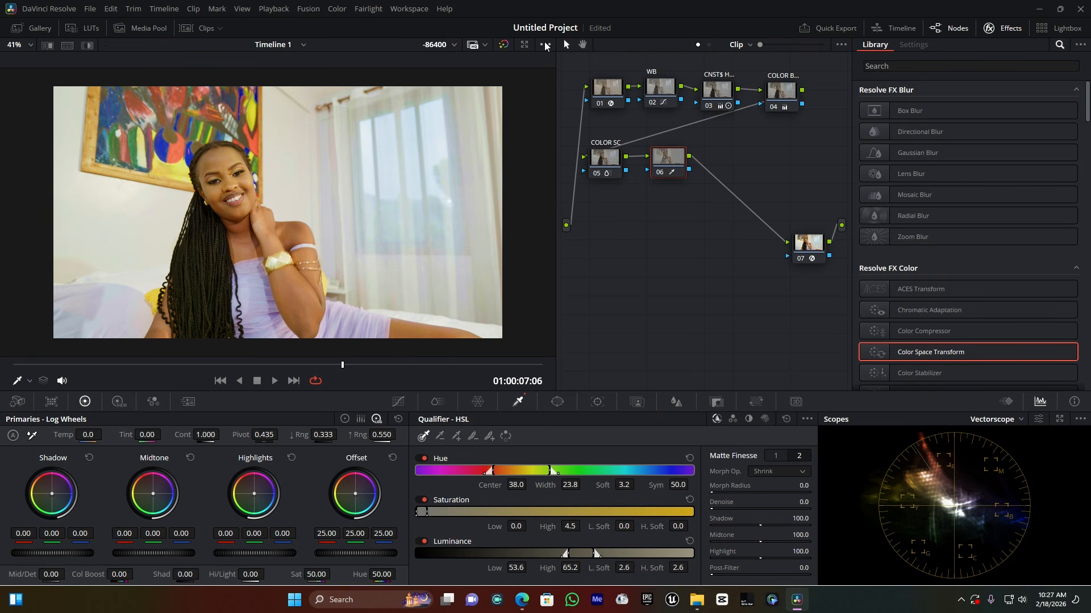
left_click(546, 45)
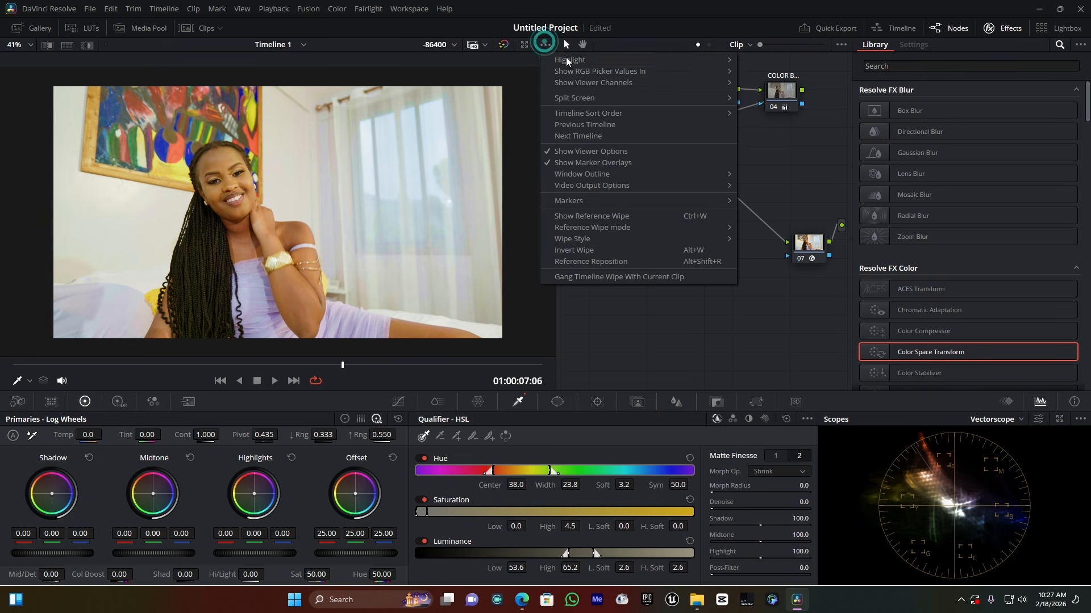
mouse_move(571, 60)
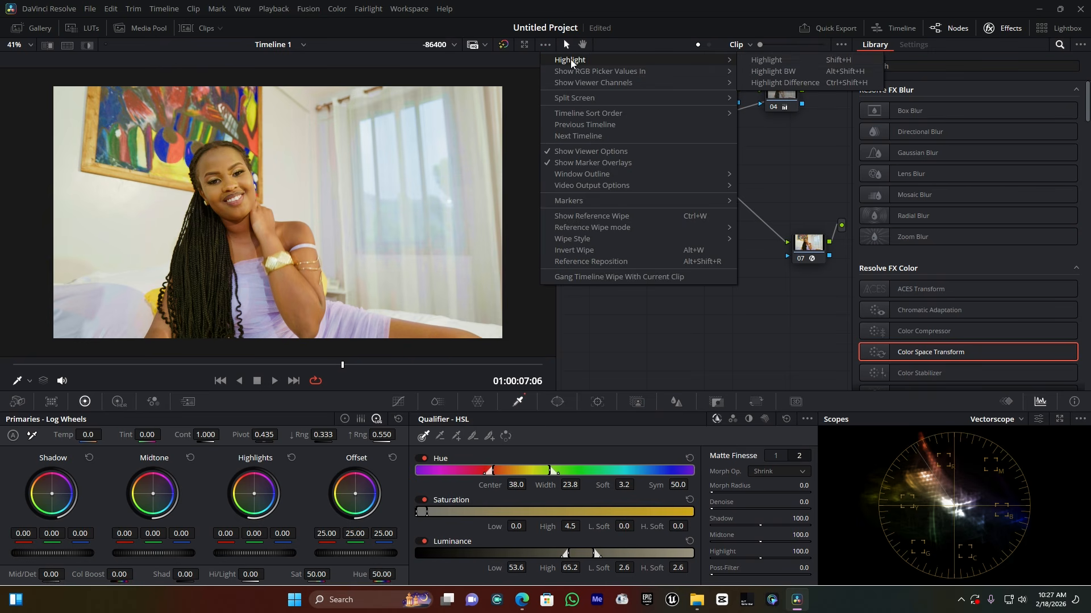
left_click(810, 66)
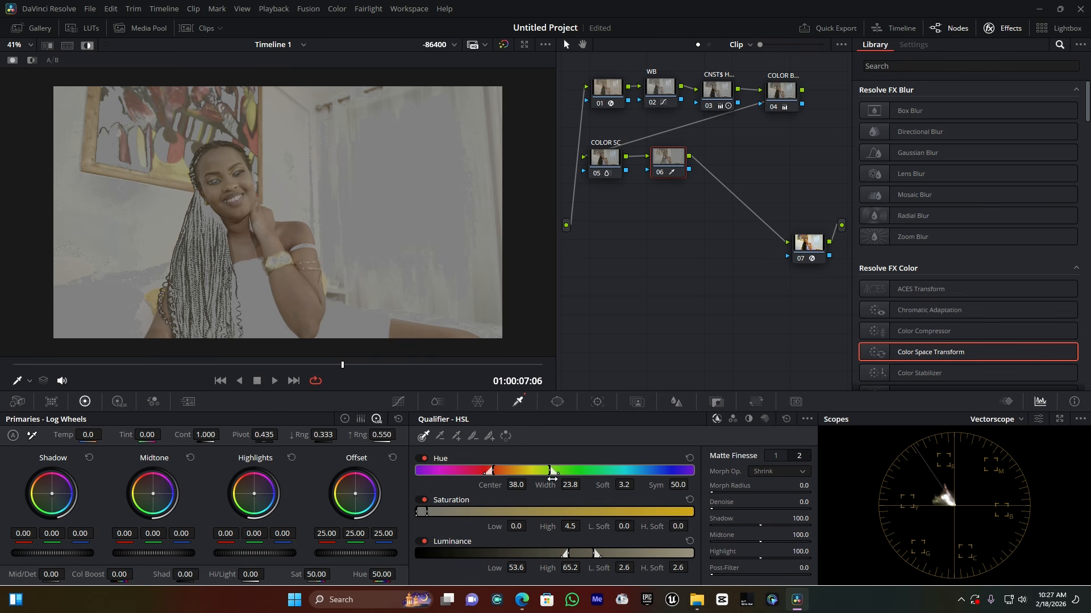
- Refine the skin qualifier: hue center 31.7, saturation low 0.7 and high 12.0, luminance low 55.6 and high 72.1
left_click_drag(525, 470, 508, 467)
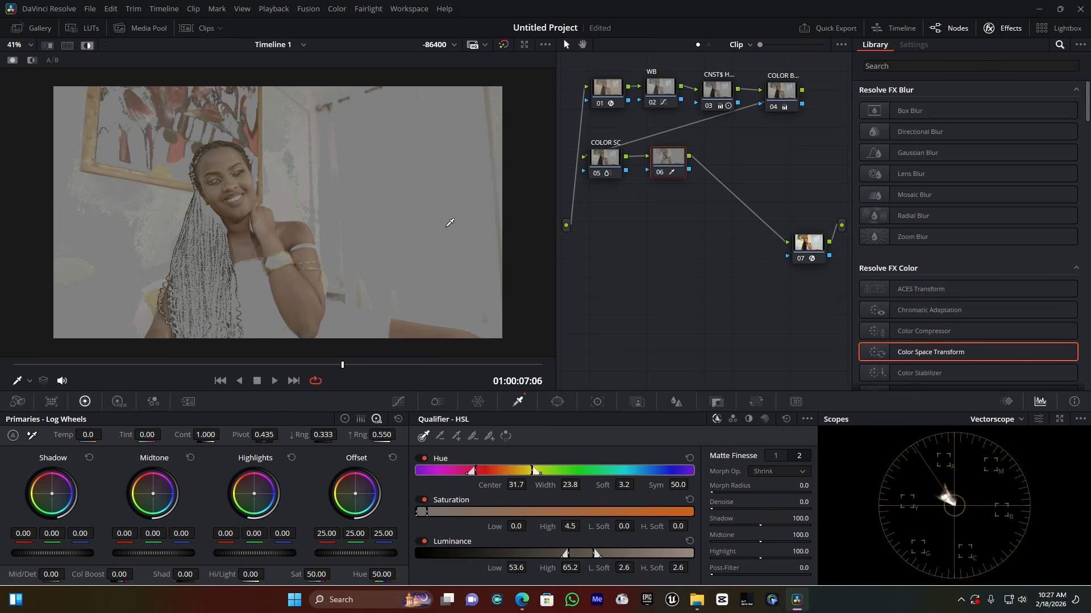
mouse_move(422, 512)
left_mouse_down()
mouse_move(446, 512)
mouse_move(435, 513)
left_mouse_up()
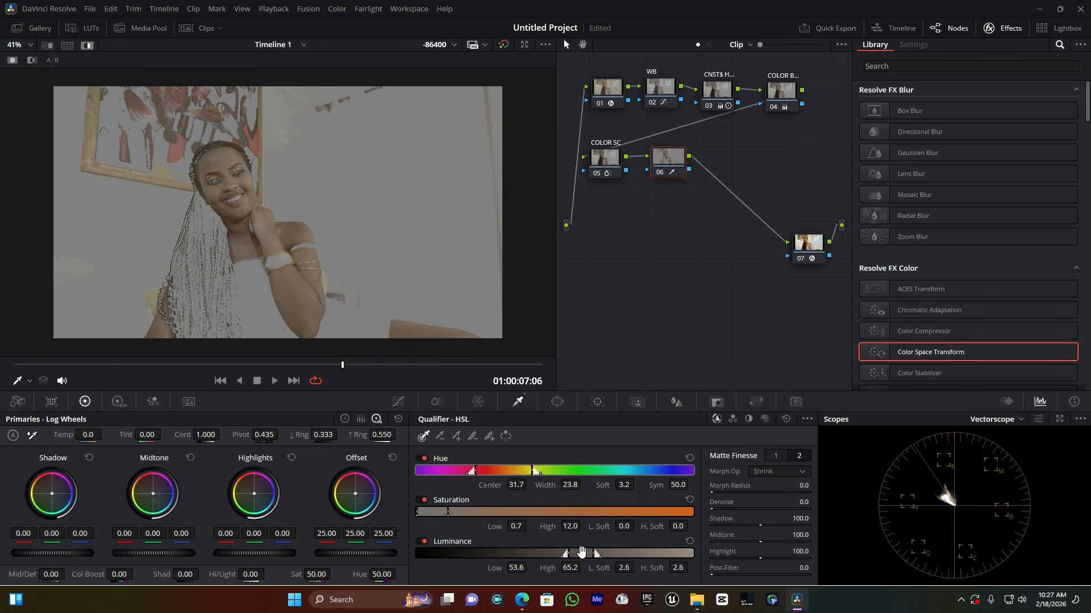
mouse_move(594, 553)
left_mouse_down()
mouse_move(610, 556)
mouse_move(585, 558)
mouse_move(601, 560)
left_mouse_up()
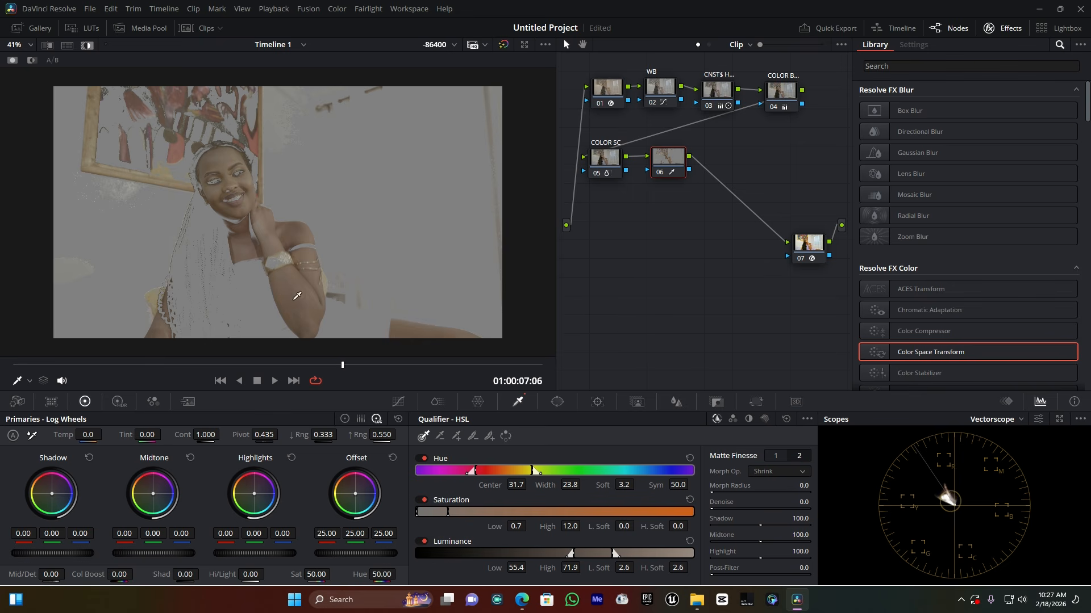
left_click_drag(585, 555, 587, 556)
- Soften the skin matte with a Matte Finesse blur radius of 17.6, check its edges and turn off Highlight view
scroll(253, 216, "up", 2)
scroll(253, 216, "up", 7)
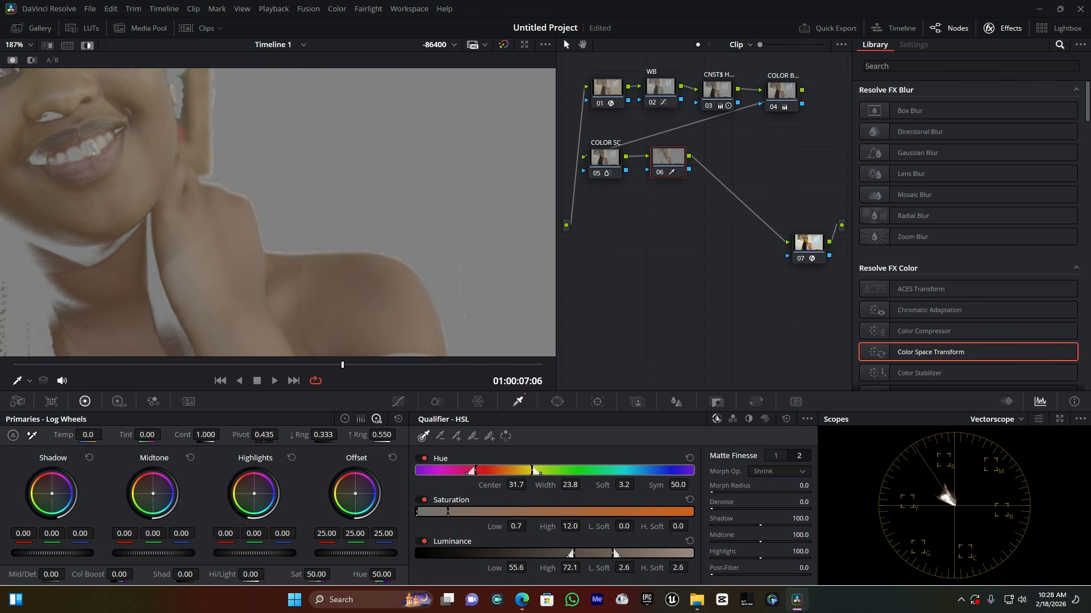
mouse_move(724, 508)
left_mouse_down()
mouse_move(713, 509)
mouse_move(728, 509)
left_mouse_up()
left_click(783, 455)
left_click_drag(714, 558, 712, 558)
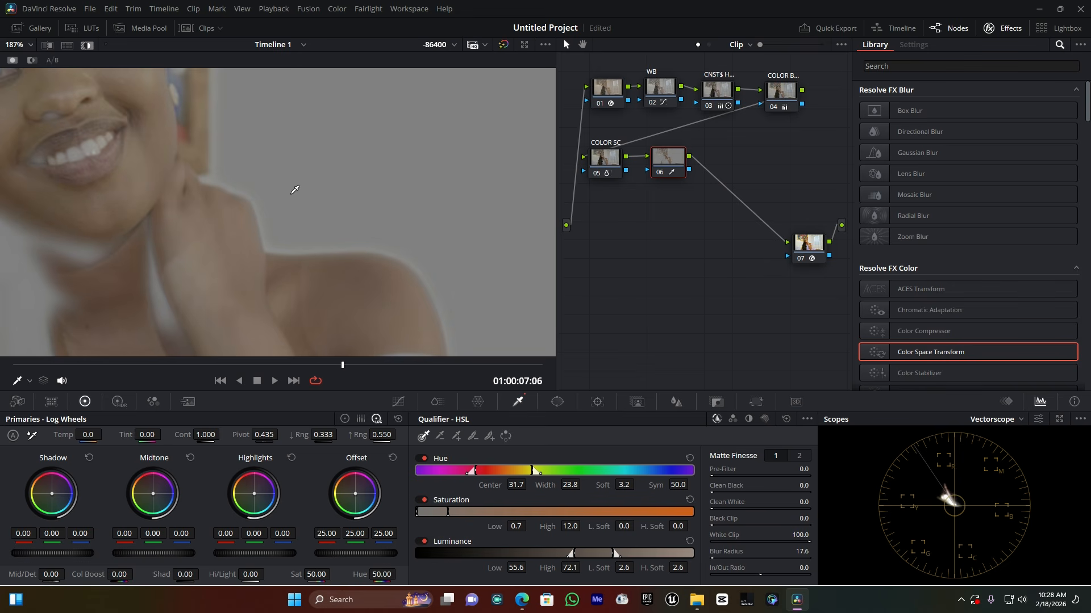
scroll(294, 187, "down", 4)
scroll(304, 196, "down", 2)
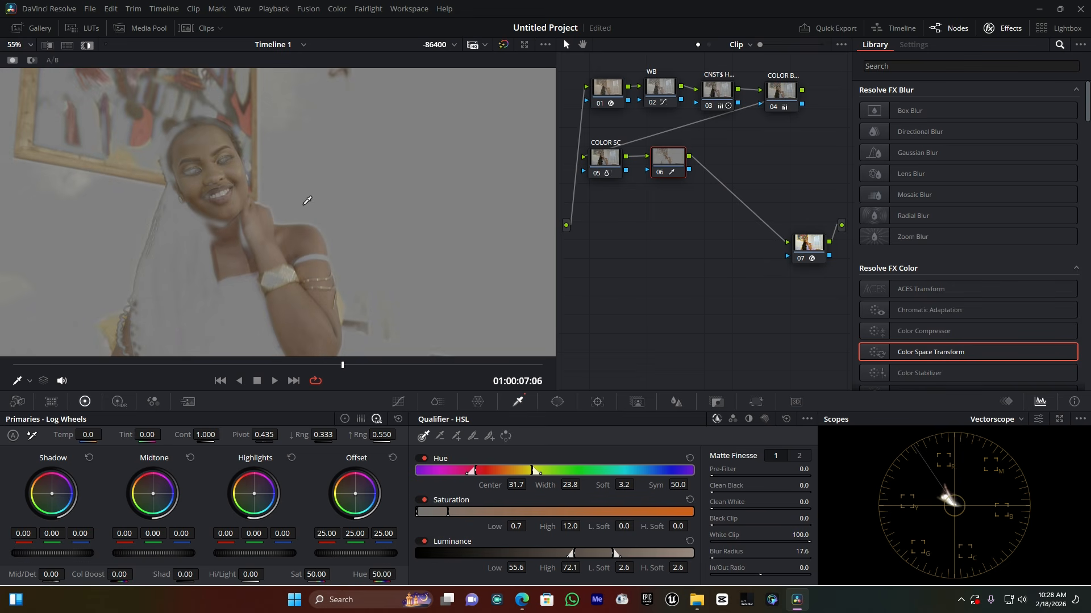
scroll(306, 200, "down", 1)
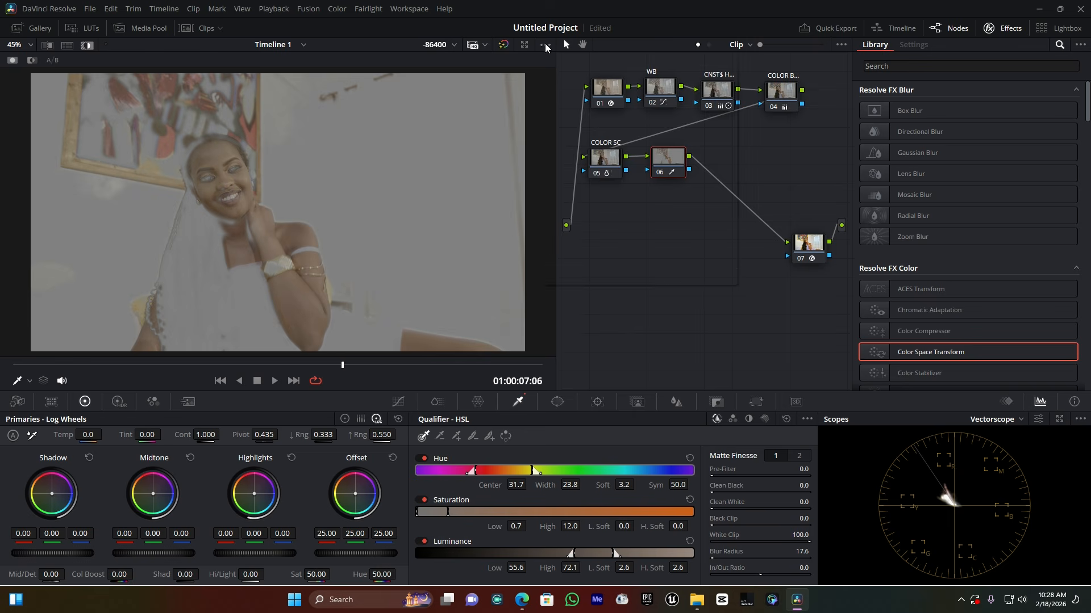
left_click(546, 46)
mouse_move(572, 61)
left_click(783, 59)
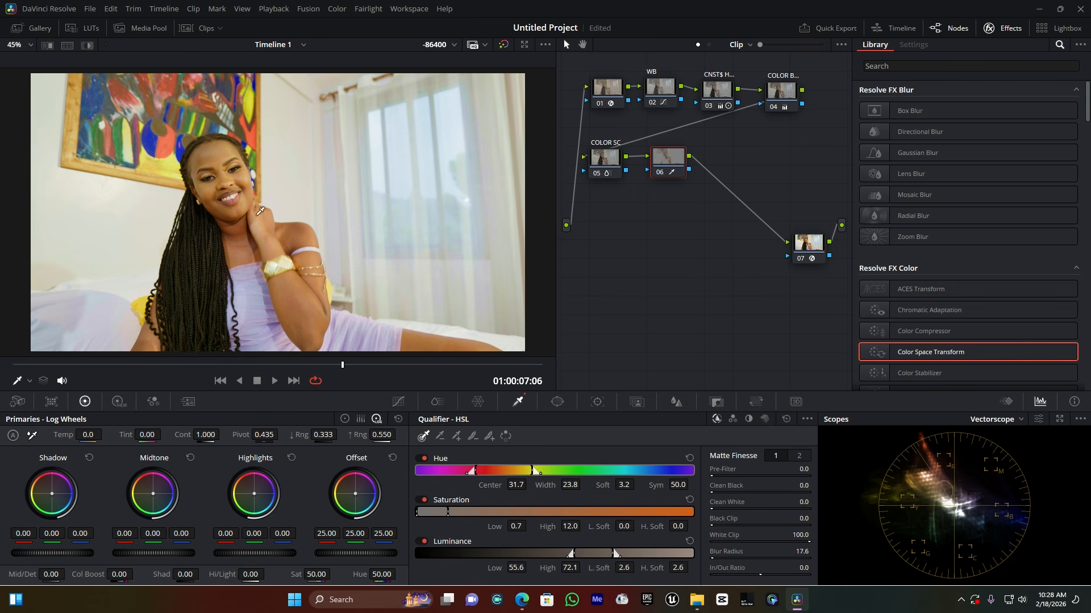
- Shape node 06's luminance-only custom curve with a slightly raised shadow point and a slightly lowered highlight point
left_click(398, 403)
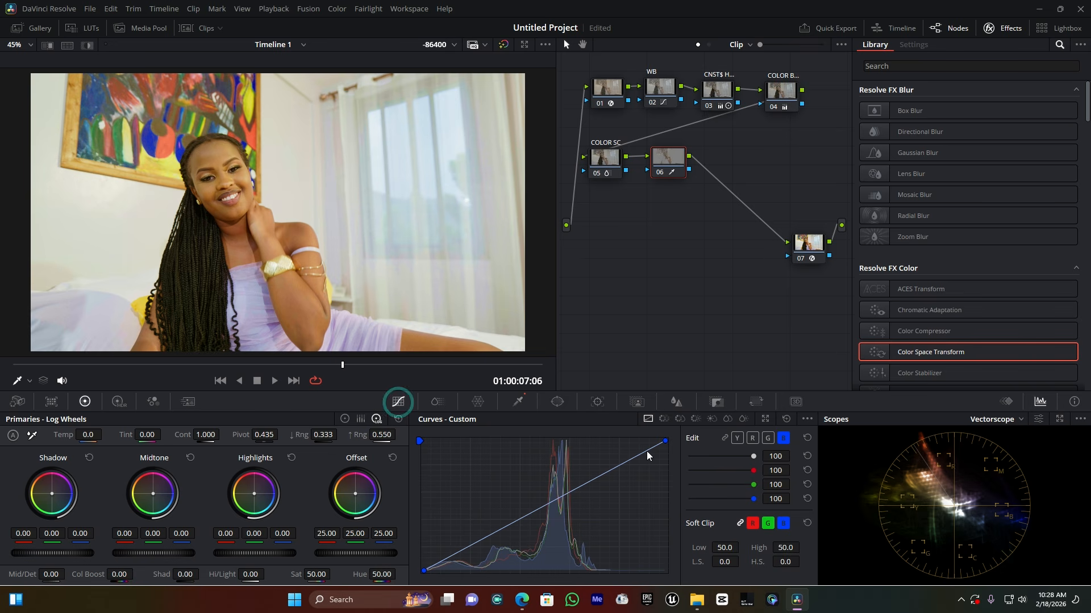
left_click(737, 438)
left_click_drag(555, 501, 553, 492)
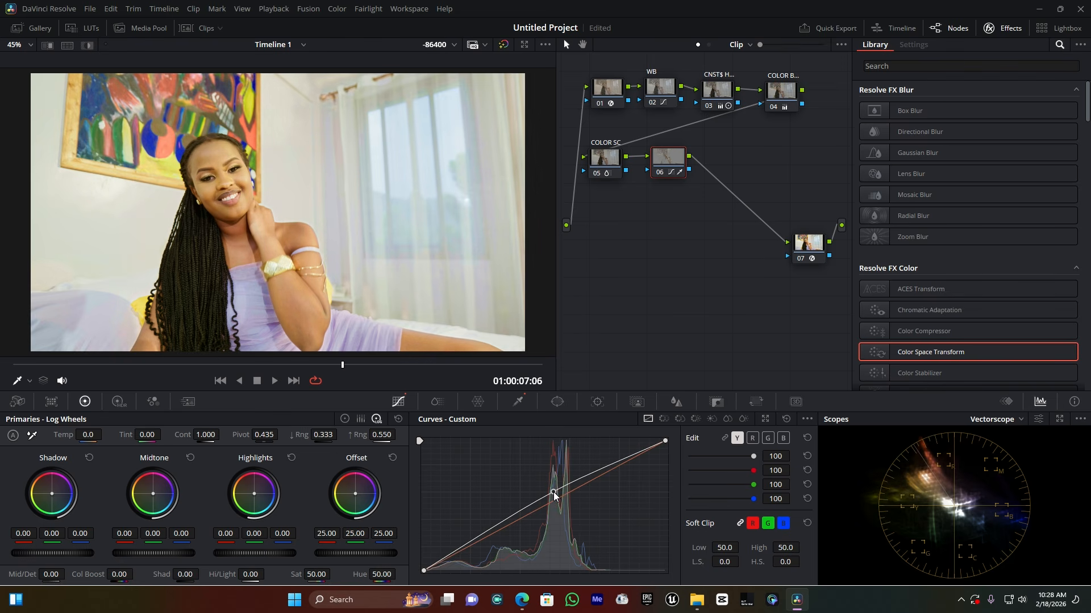
right_click(554, 492)
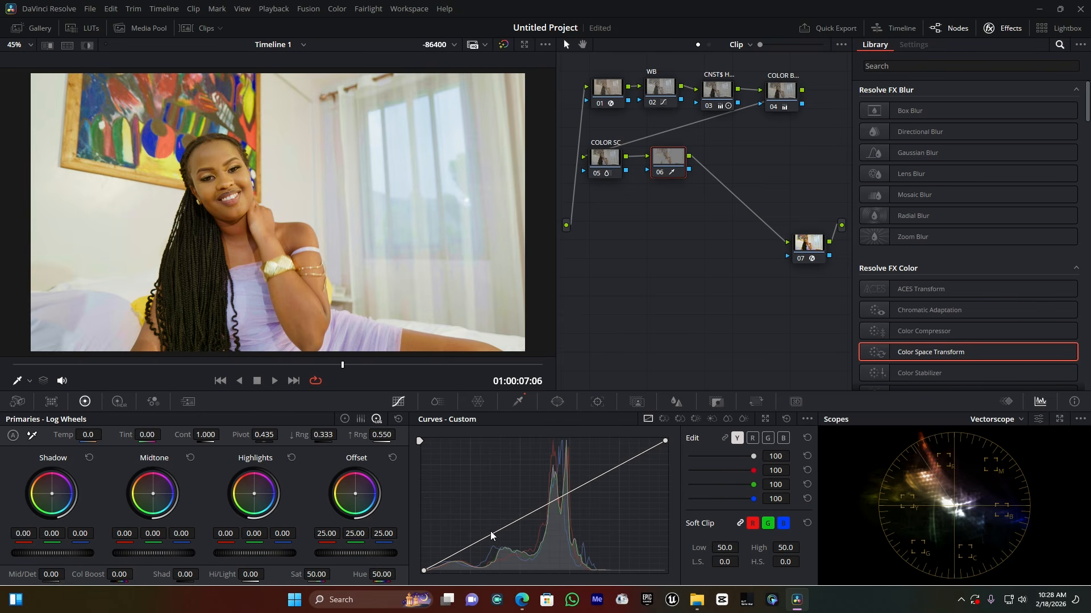
left_click_drag(487, 534, 482, 532)
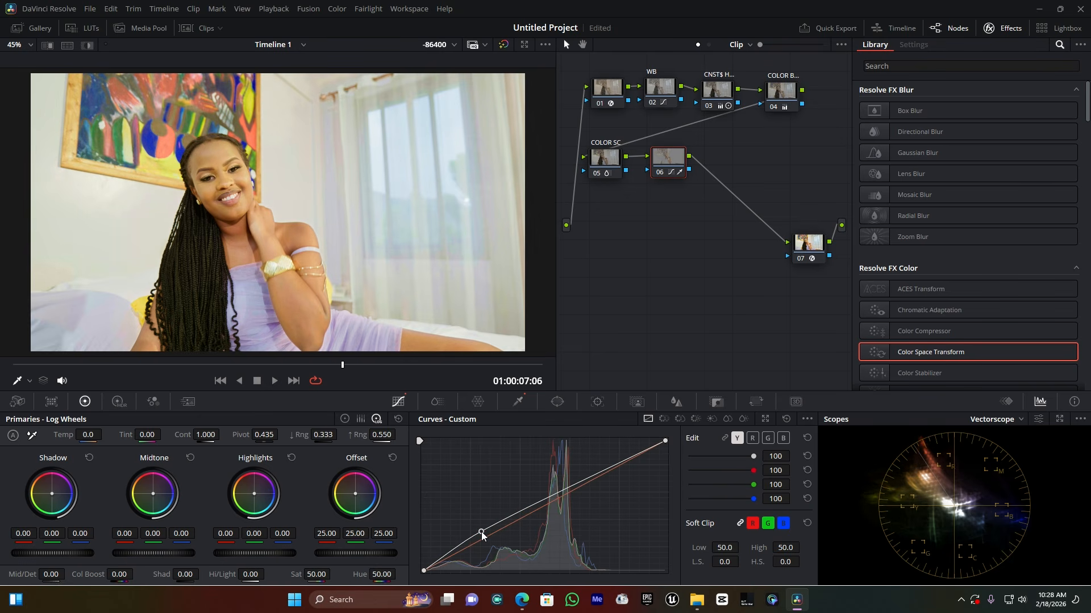
left_click_drag(605, 469, 607, 476)
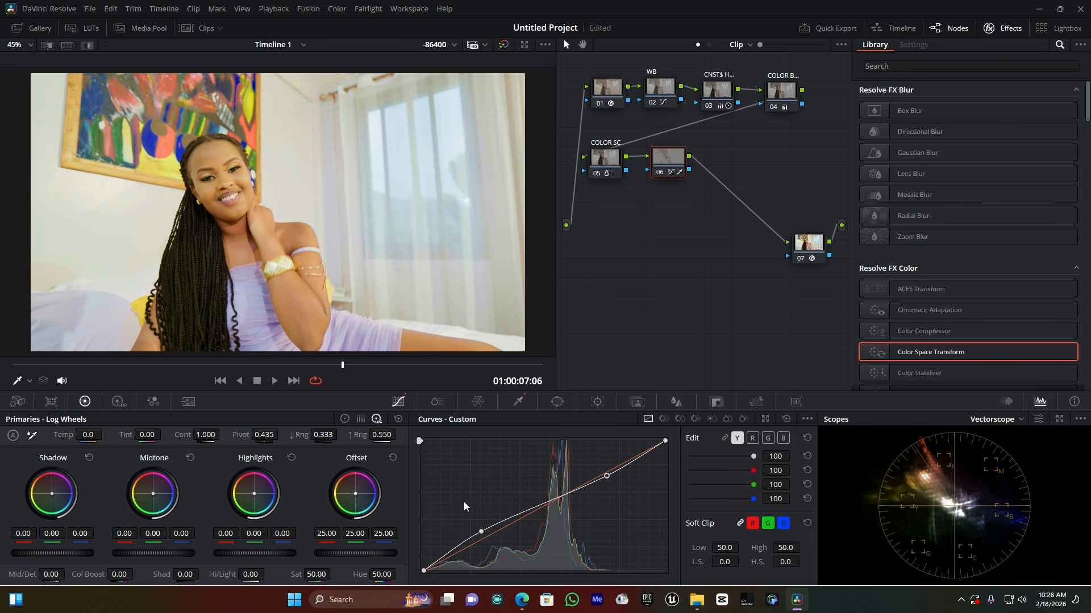
left_click(481, 533)
left_click_drag(480, 530, 479, 532)
left_click_drag(606, 476, 606, 474)
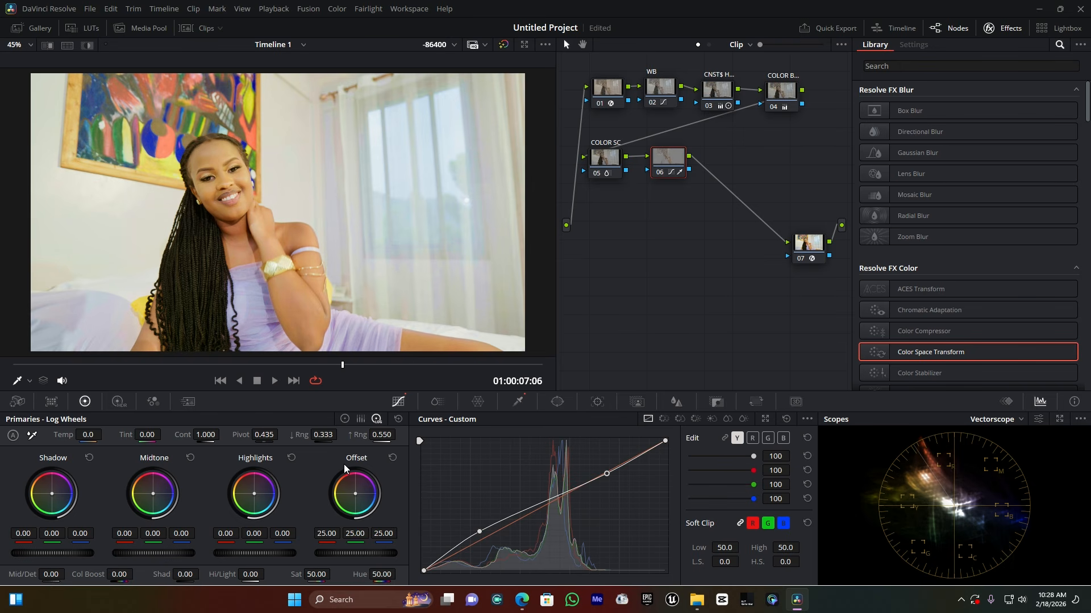
- Warm the skin on node 06 by shifting the Gamma color balance to red 0.01 and blue -0.01
left_click(344, 418)
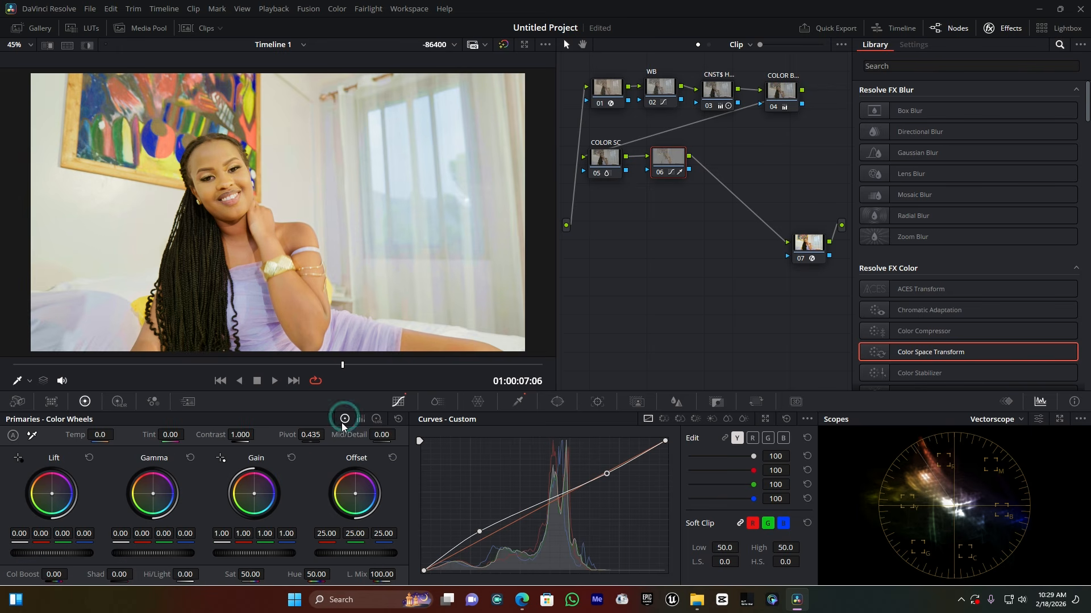
left_click_drag(153, 493, 153, 493)
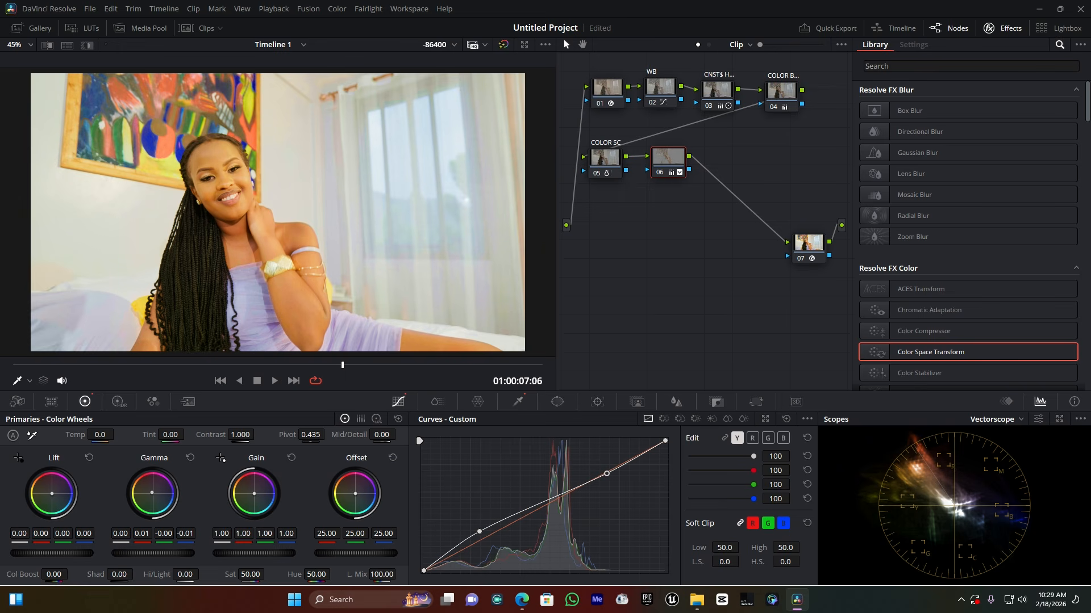
scroll(277, 192, "down", 4)
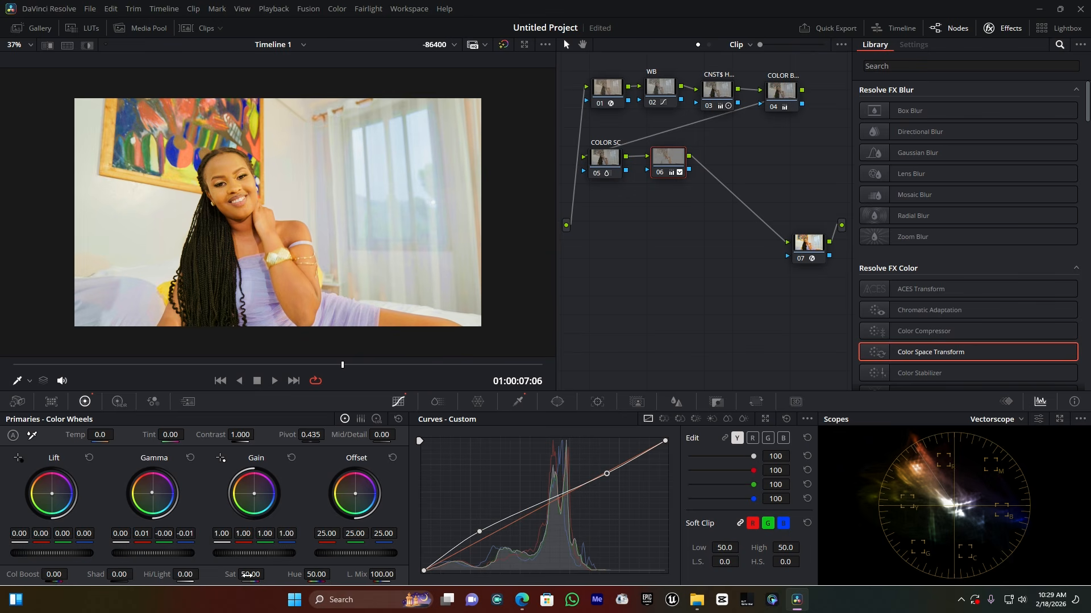
scroll(279, 169, "up", 4)
scroll(225, 174, "up", 1)
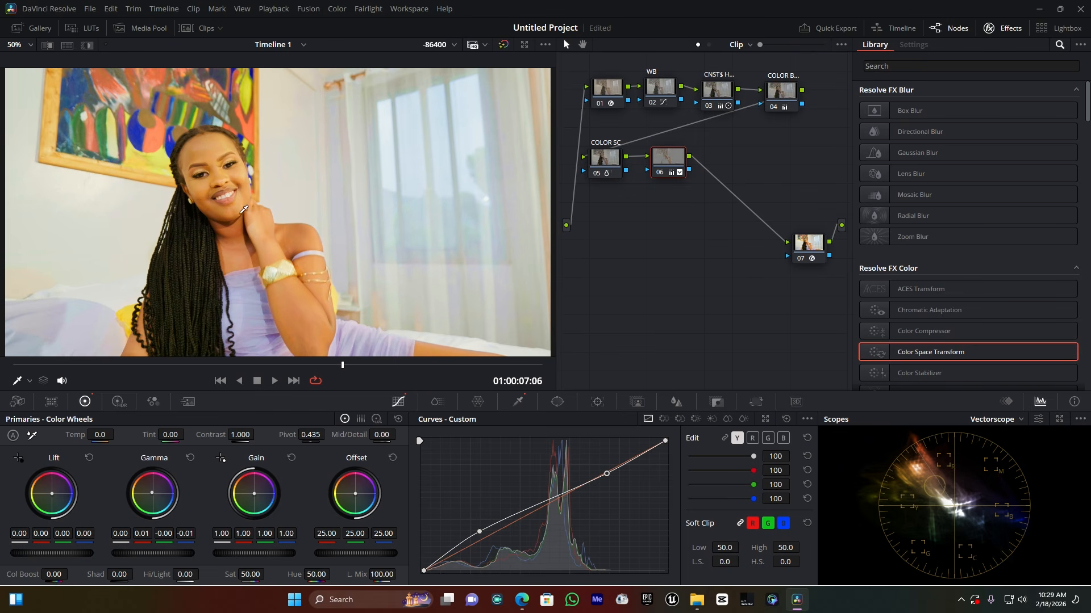
- Adjust the Offset balance in the Log Wheels to red 25.43, green 24.88 and blue 24.62, checking the image
left_click_drag(355, 494, 363, 488)
left_click(376, 419)
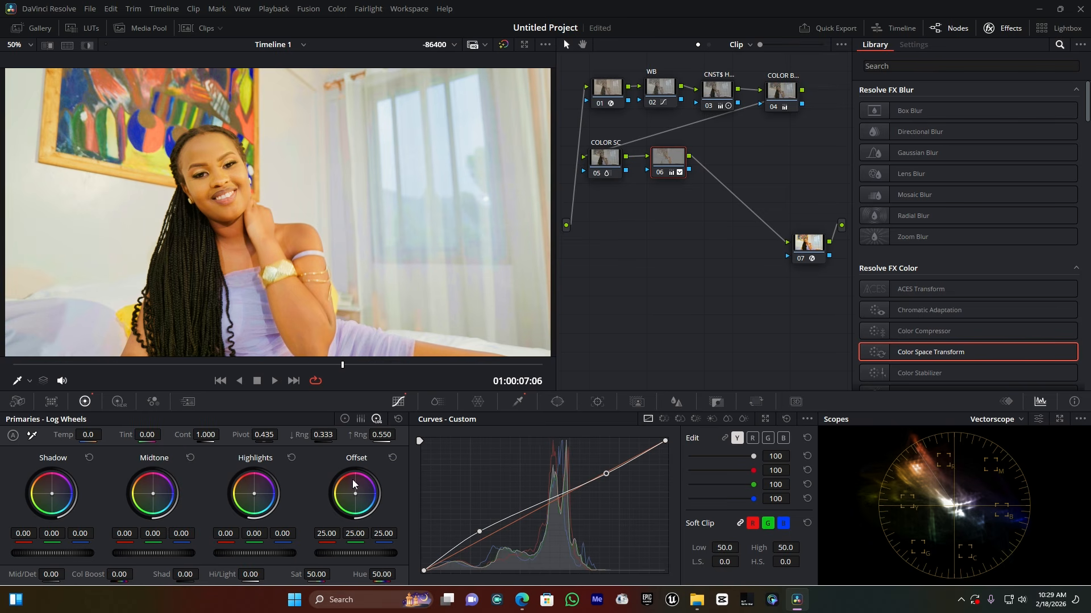
mouse_move(354, 492)
left_mouse_down()
mouse_move(340, 490)
mouse_move(351, 488)
left_mouse_up()
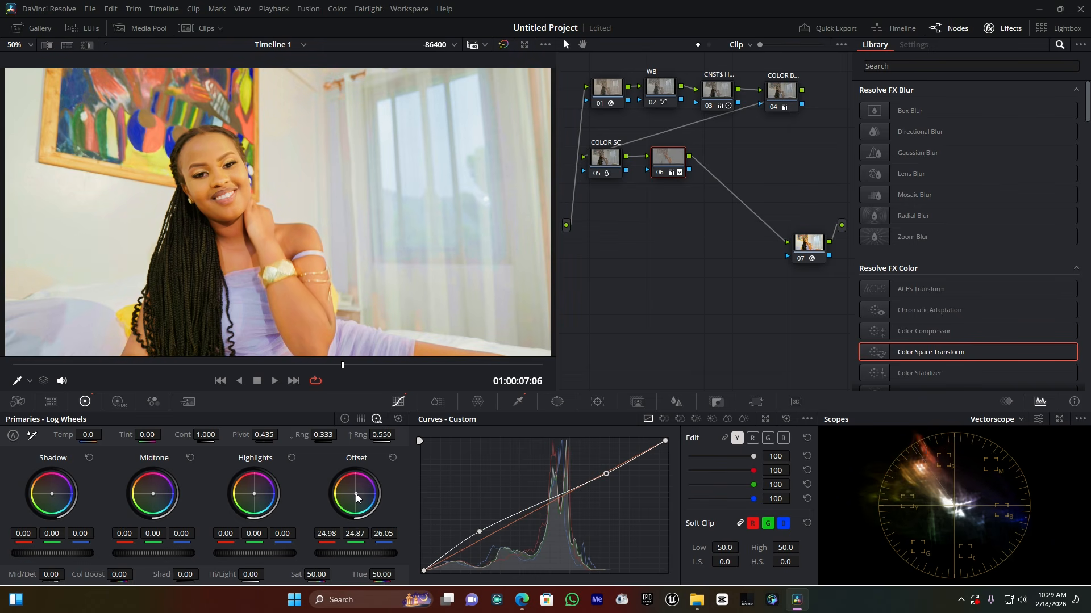
scroll(311, 267, "down", 5)
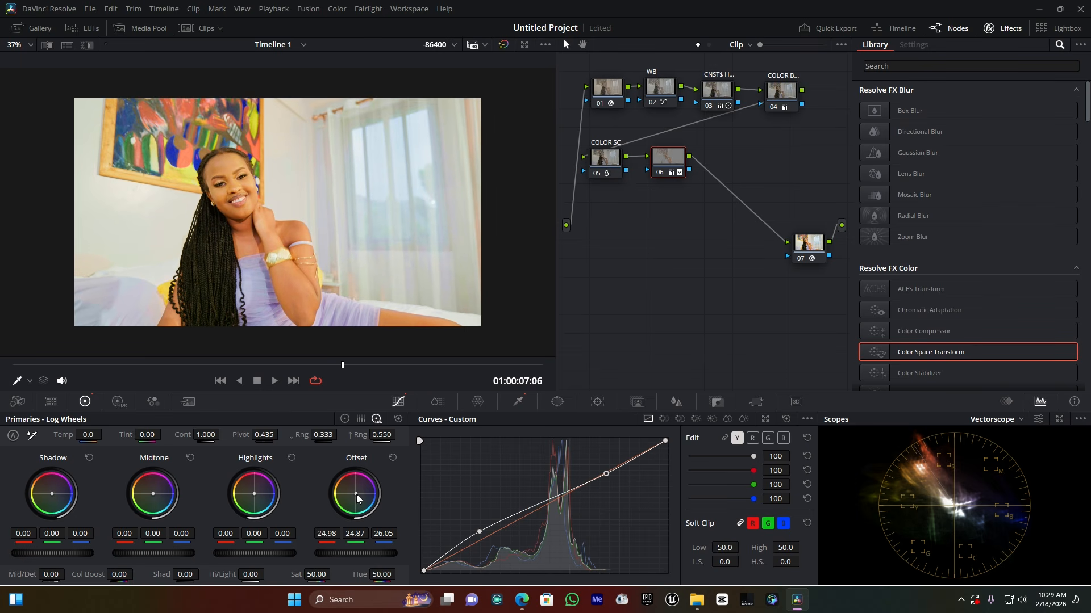
scroll(322, 310, "up", 6)
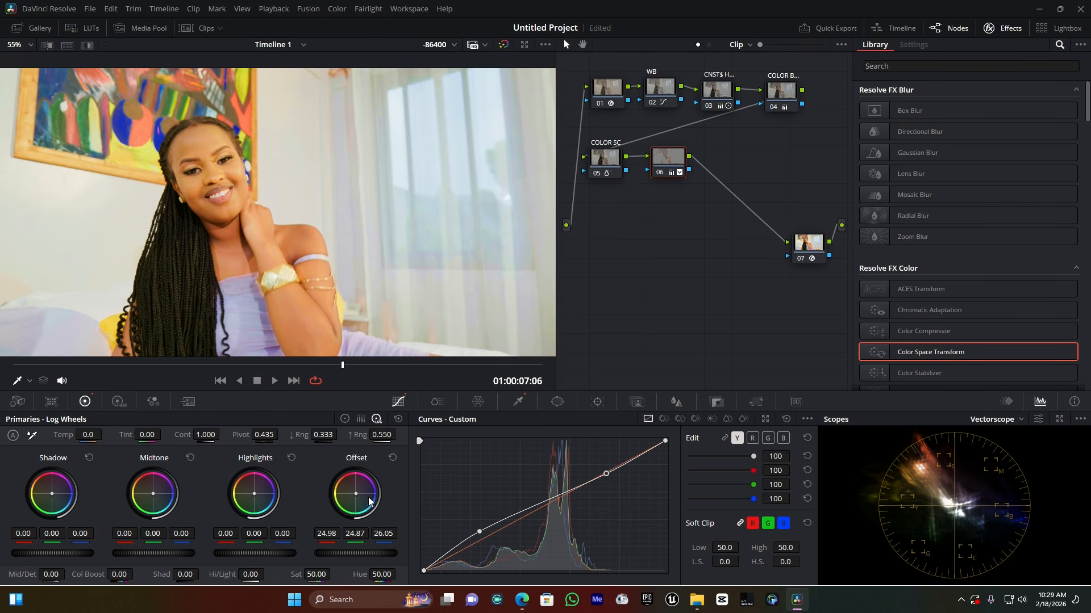
left_click_drag(356, 494, 358, 498)
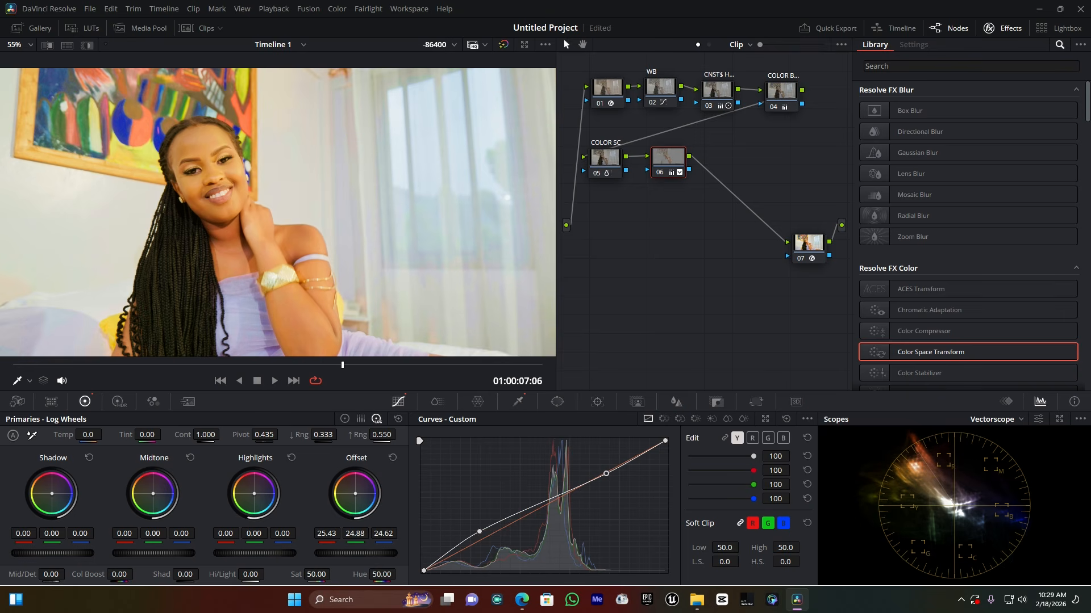
scroll(321, 240, "down", 3)
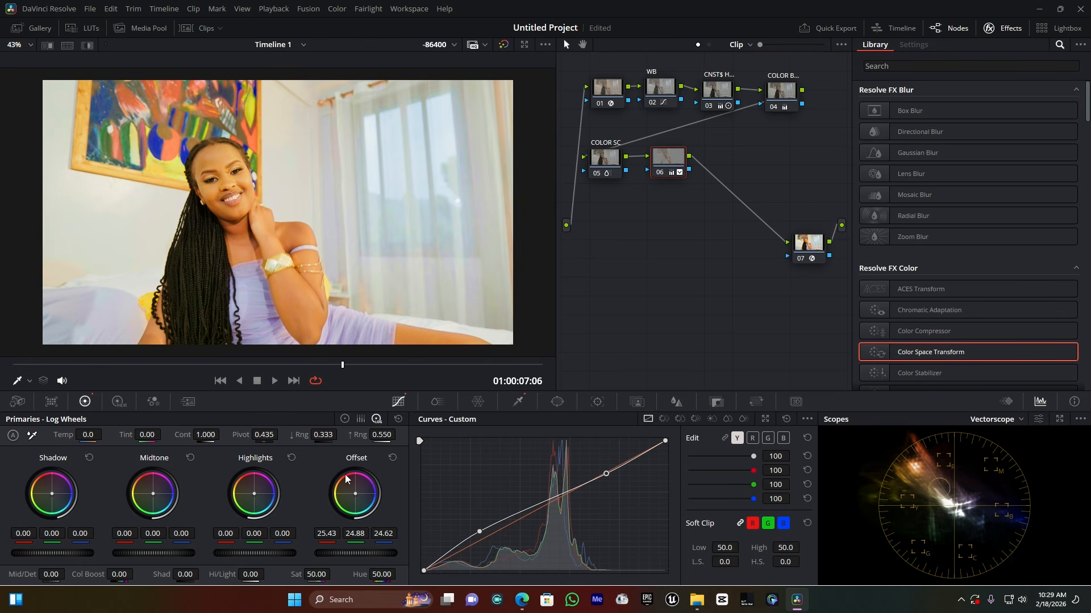
- Set node 06's saturation to 41.90 and compare the image with the node disabled and enabled
left_click_drag(313, 574, 294, 574)
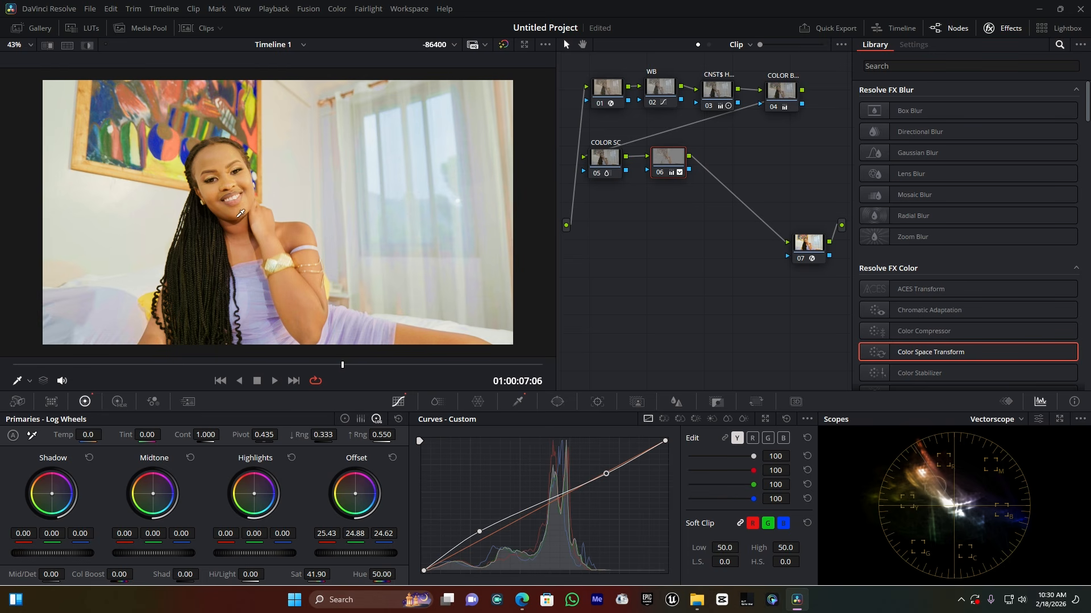
left_click(659, 172)
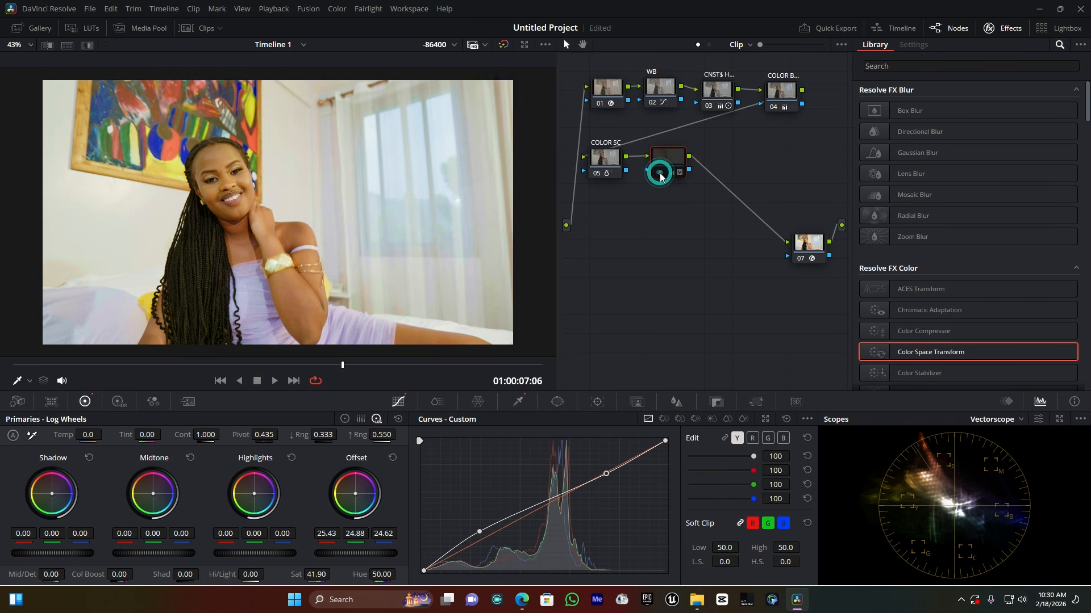
left_click(660, 172)
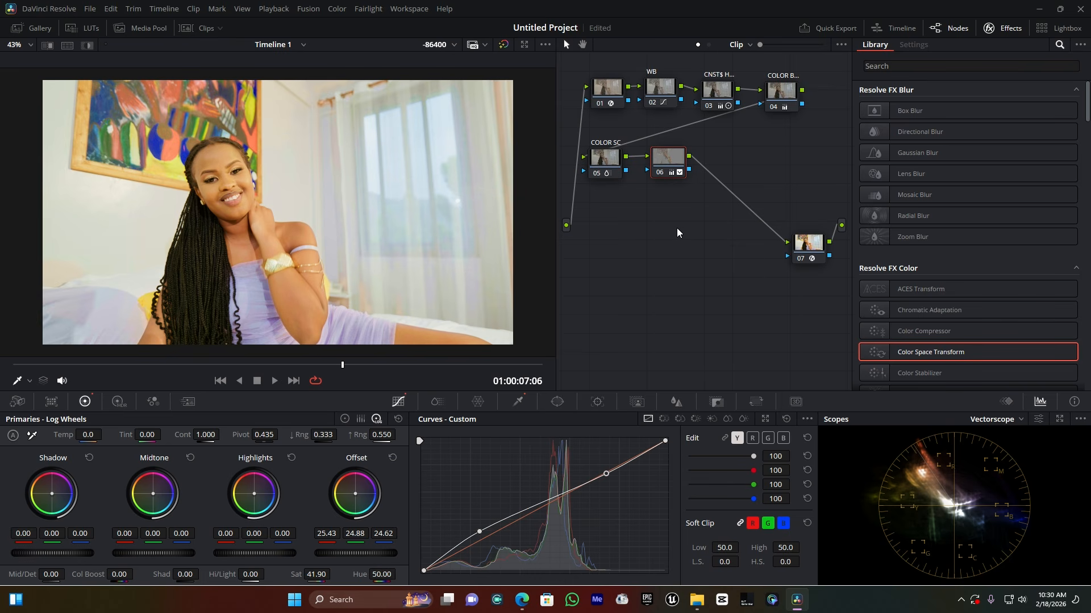
- Add a layer node to node 06 and move the new node 07 slightly lower
mouse_move(671, 158)
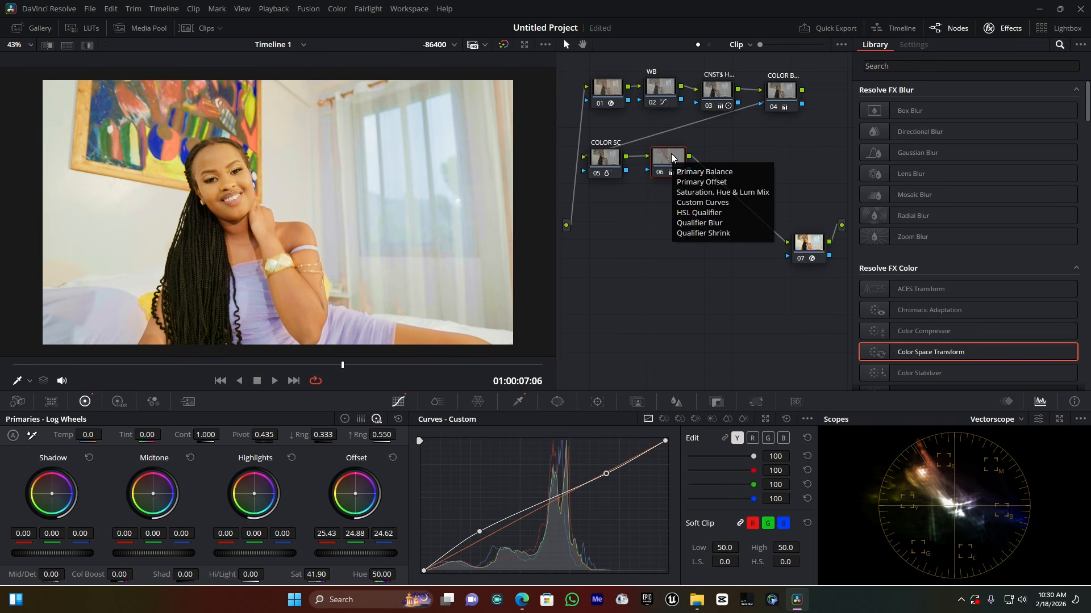
key("alt+l")
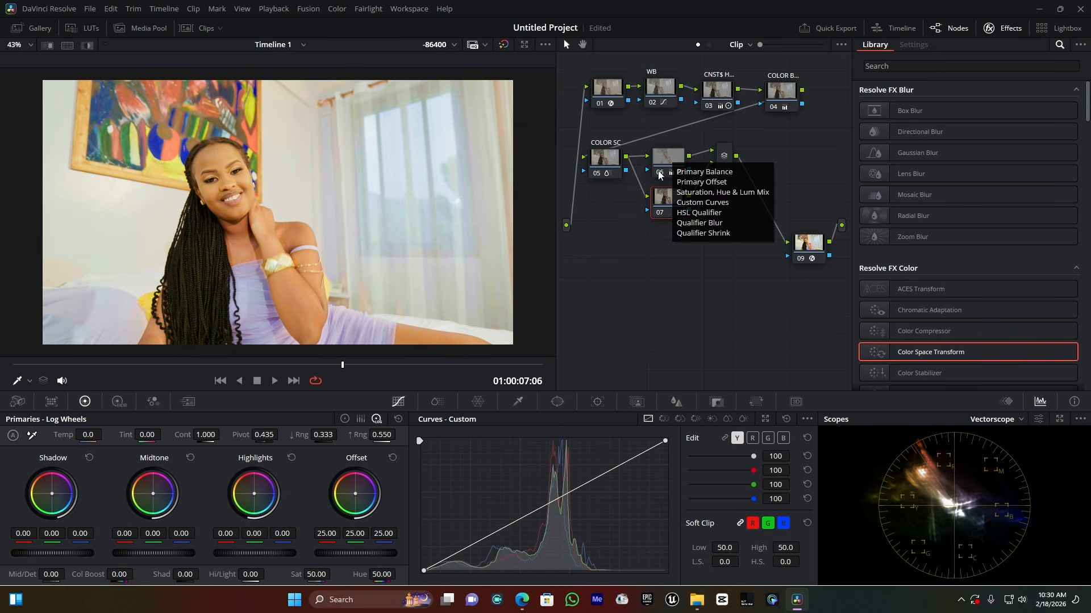
left_click_drag(673, 199, 672, 206)
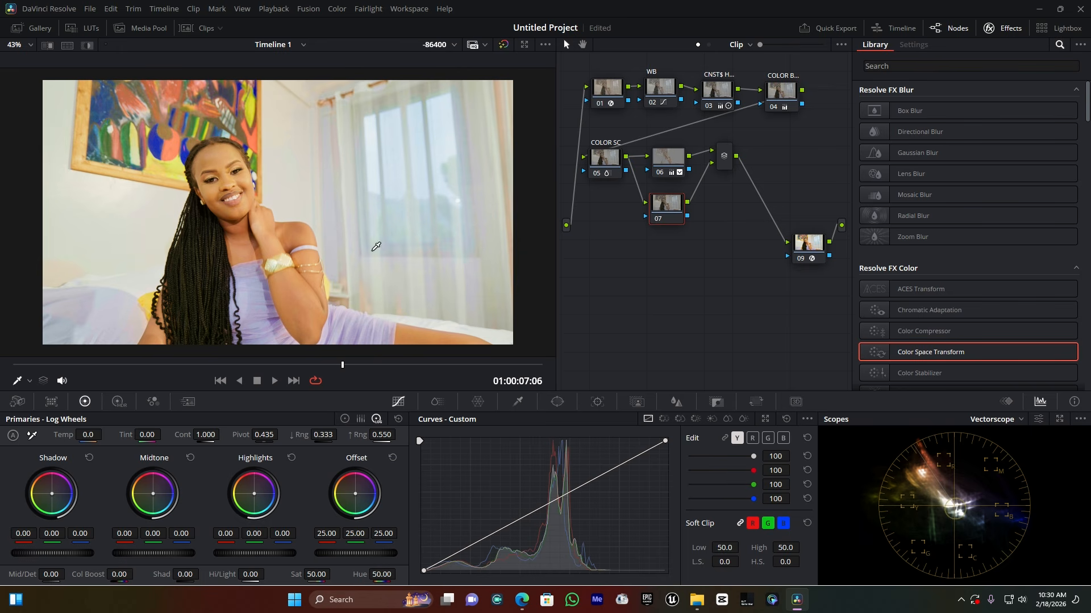
- Sample the skin on the woman's forearm with the HSL Qualifier on node 07
left_click(383, 267)
left_click(519, 400)
left_click(289, 290)
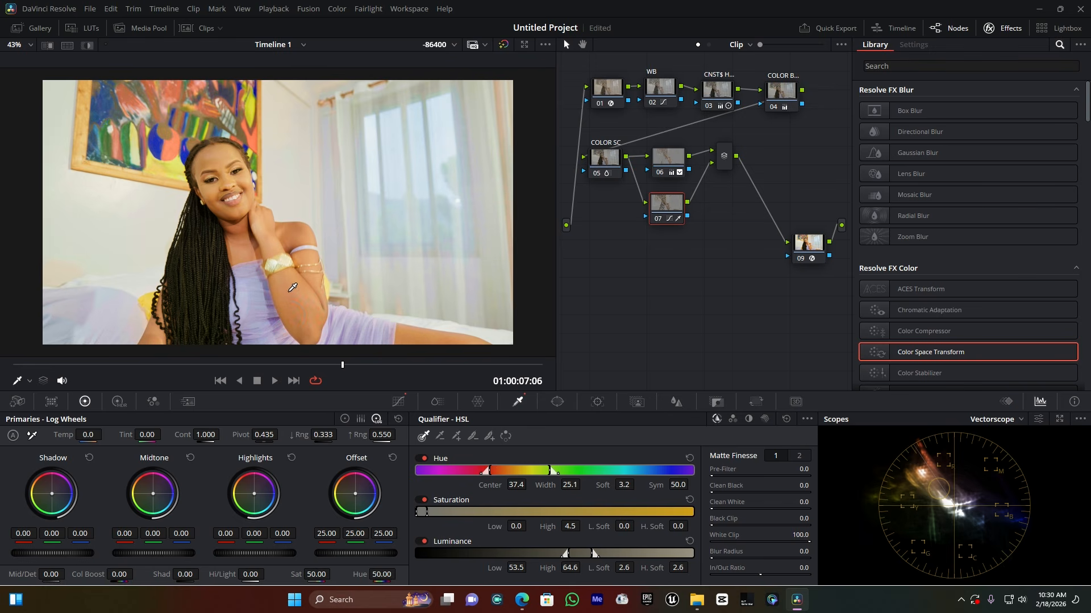
- Show node 07's skin selection in the viewer's highlight mode and look over the available highlight options
key("shift+h")
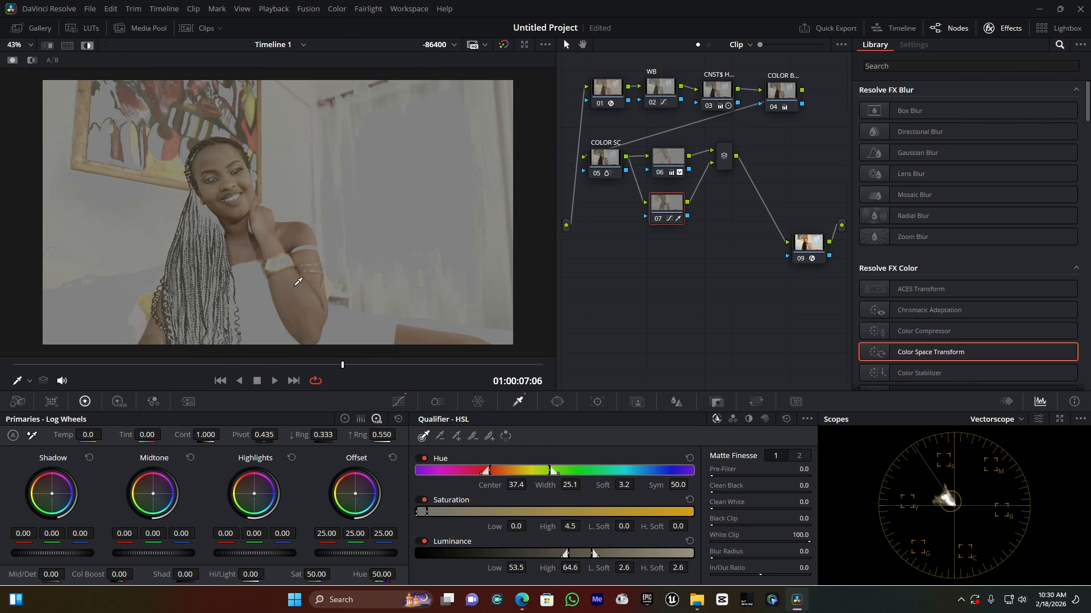
left_click(545, 45)
mouse_move(574, 60)
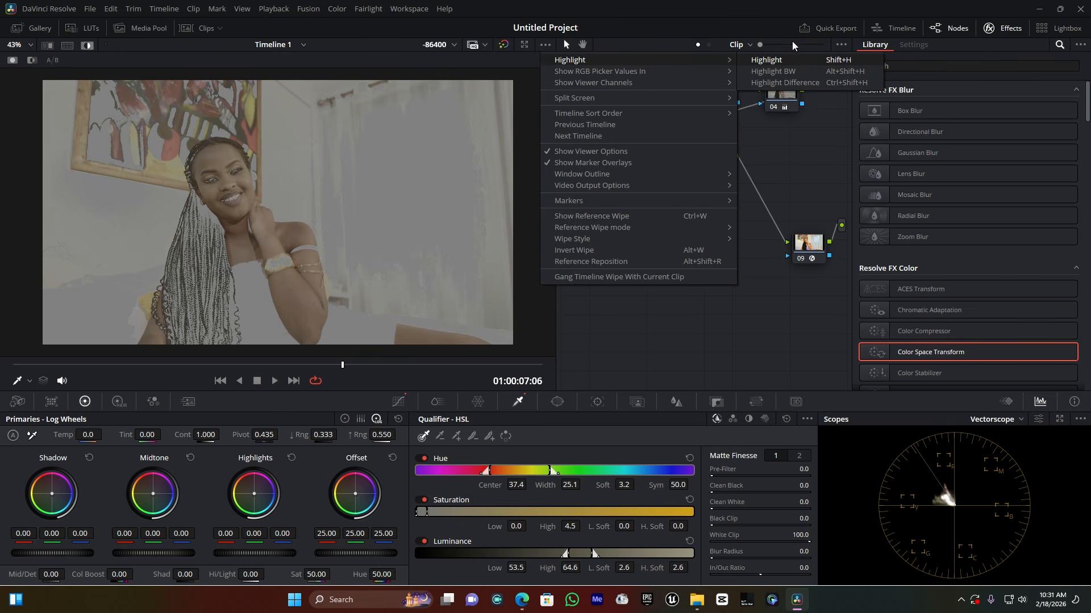
left_click(683, 20)
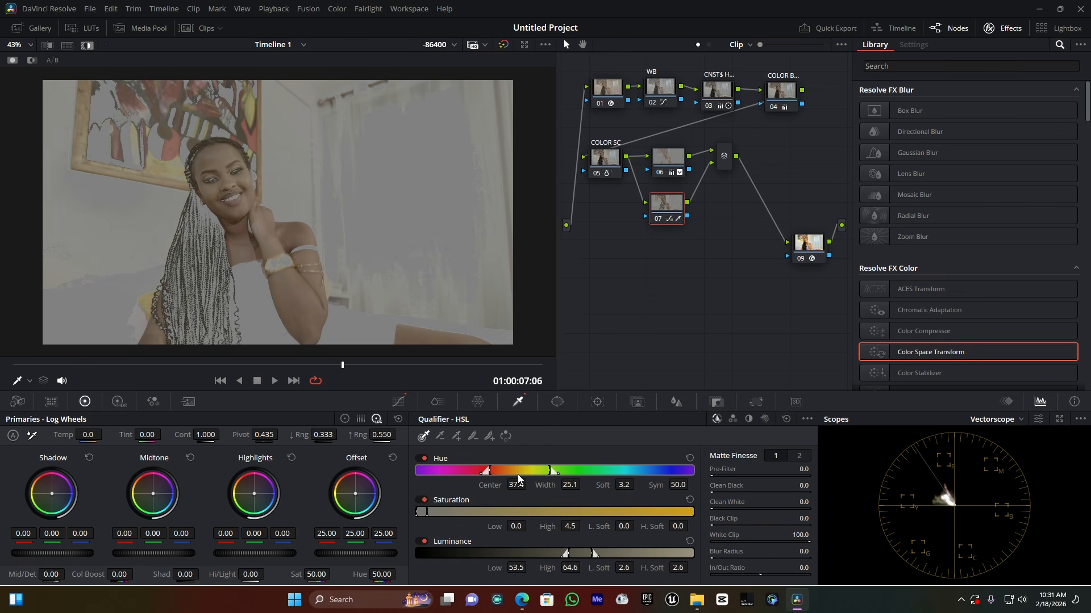
- Refine node 07's qualifier to hue center 28.8, saturation low 1.5 and high 10.6, and luminance low 51.1 and high 68.4
mouse_move(521, 471)
left_mouse_down()
mouse_move(491, 464)
mouse_move(501, 464)
left_mouse_up()
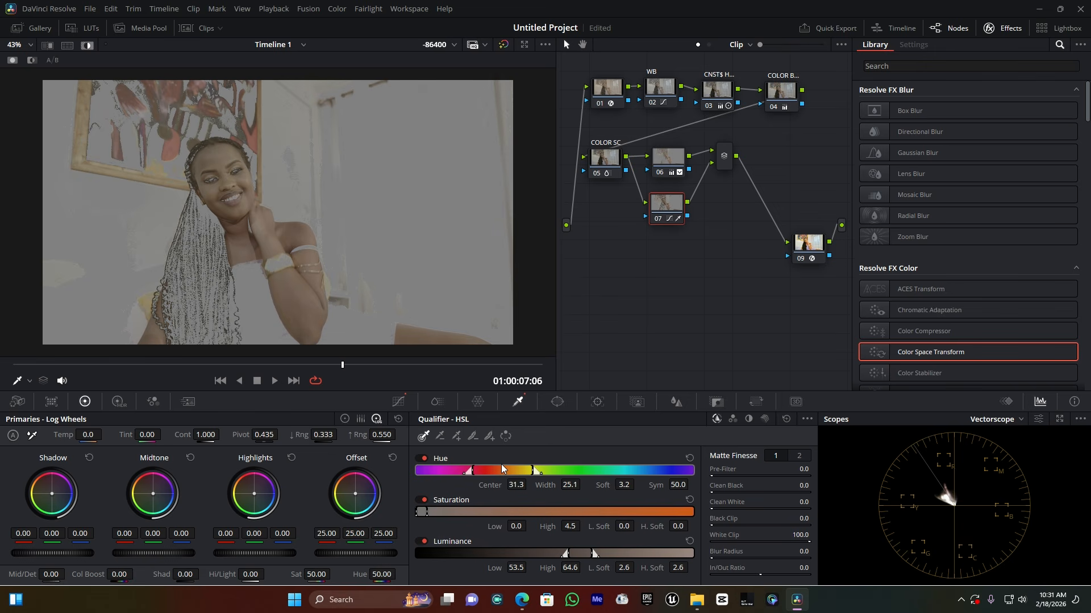
mouse_move(428, 514)
left_mouse_down()
mouse_move(452, 514)
mouse_move(431, 513)
left_mouse_up()
key("ctrl+z")
key("ctrl+z")
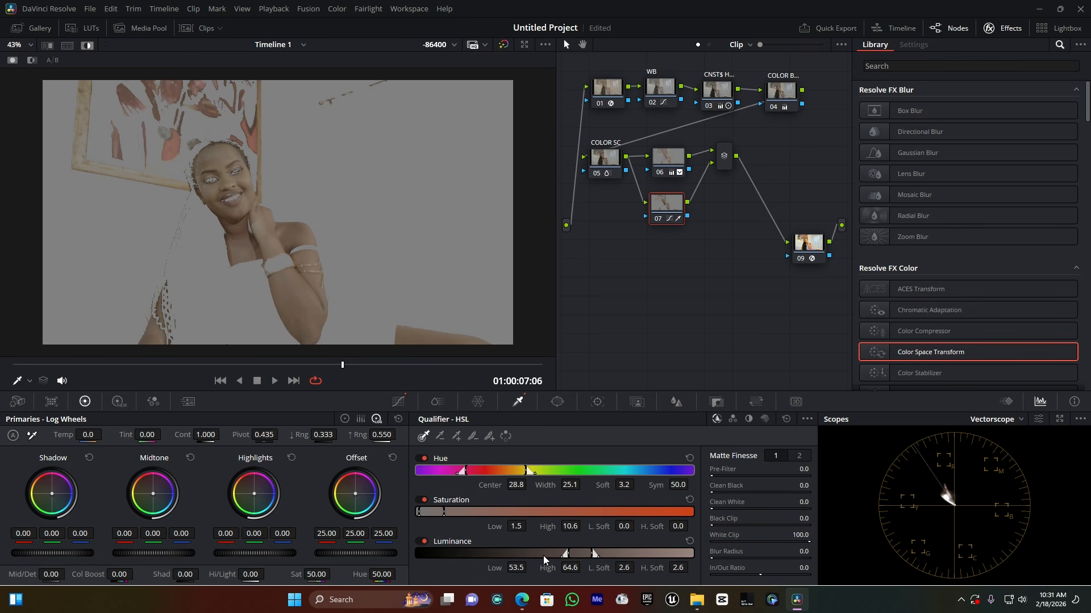
left_click_drag(573, 552, 604, 553)
- Soften and clean the skin matte with Blur Radius 12.0 and Denoise 4.3
scroll(250, 210, "up", 1)
scroll(257, 210, "up", 5)
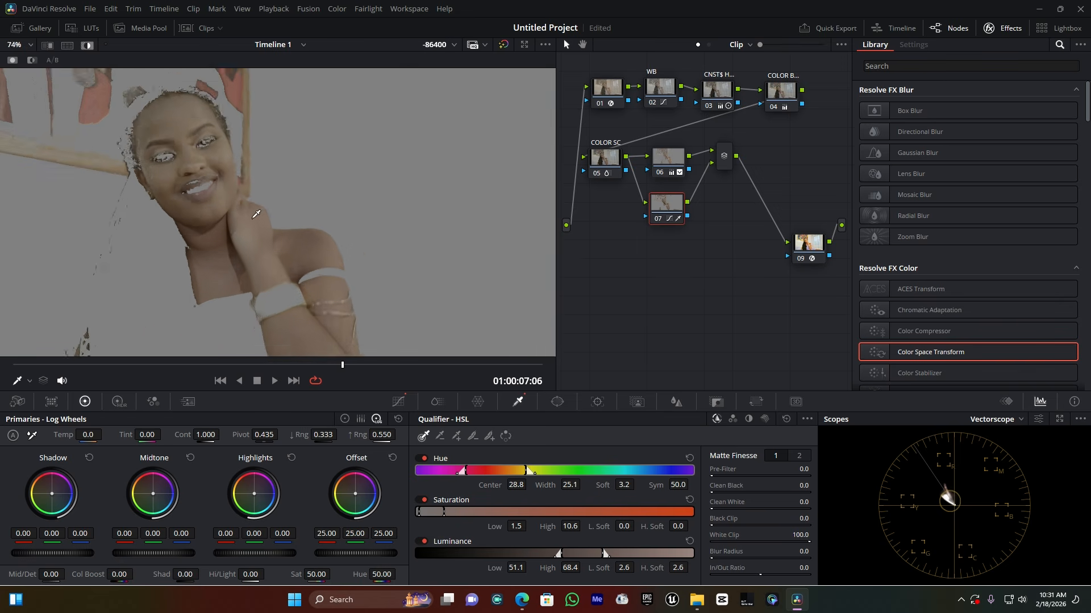
left_click_drag(711, 558, 715, 558)
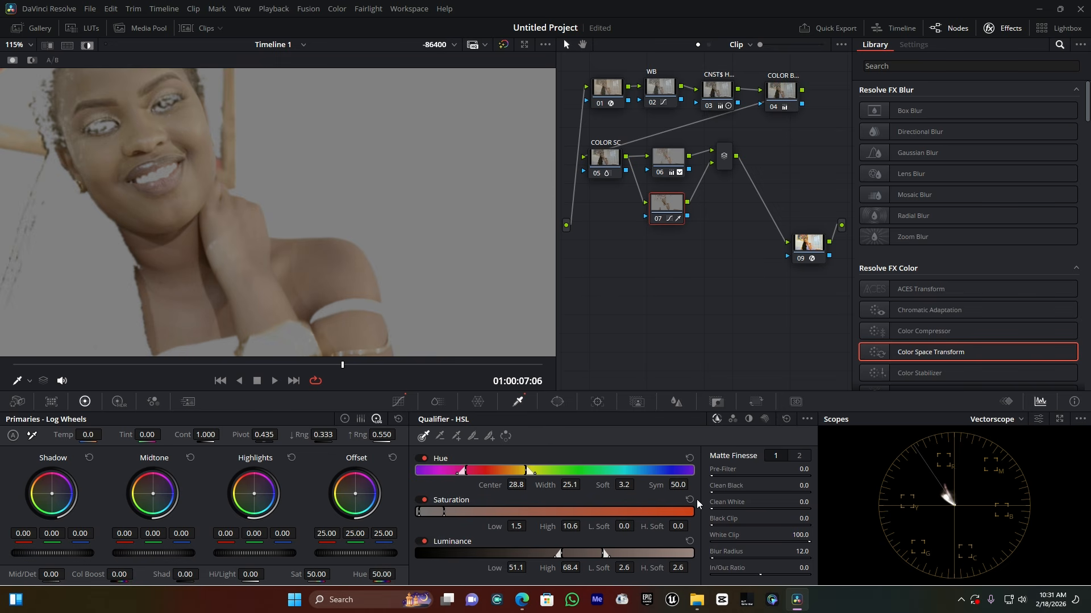
left_click(798, 455)
left_click_drag(710, 508, 711, 508)
scroll(278, 242, "down", 5)
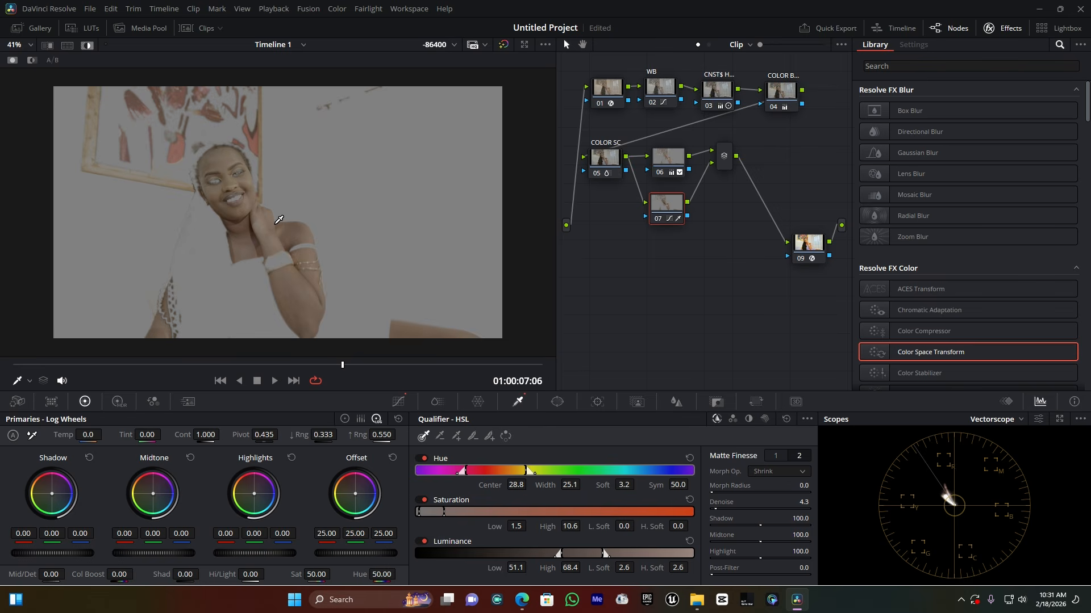
- Invert node 07's qualifier, compare the inverted and normal selections in highlight mode, and return to the normal view with inversion on
key("shift+h")
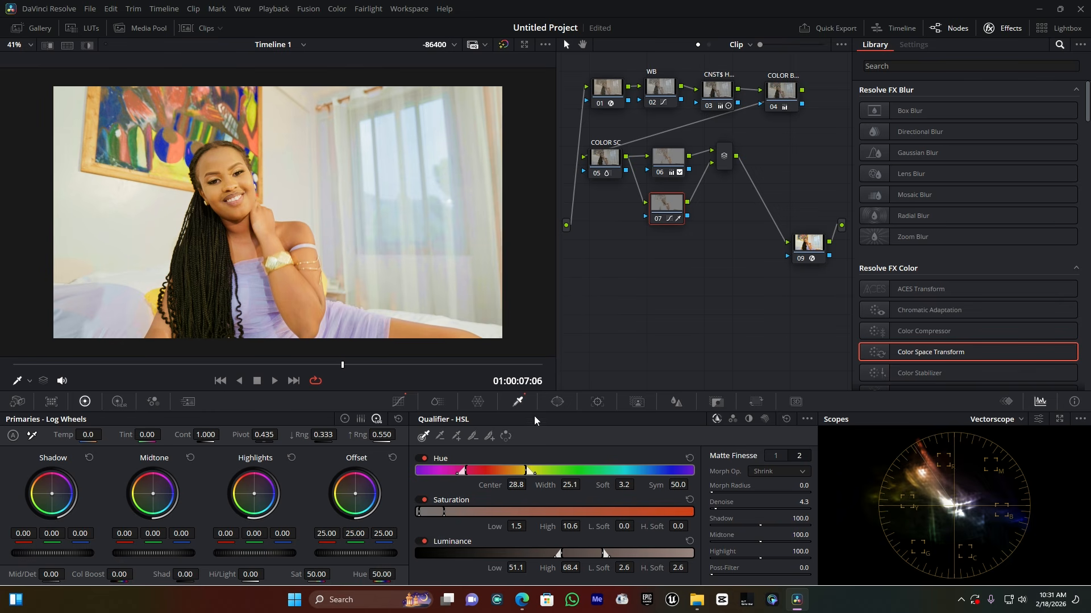
left_click(505, 437)
key("shift+h")
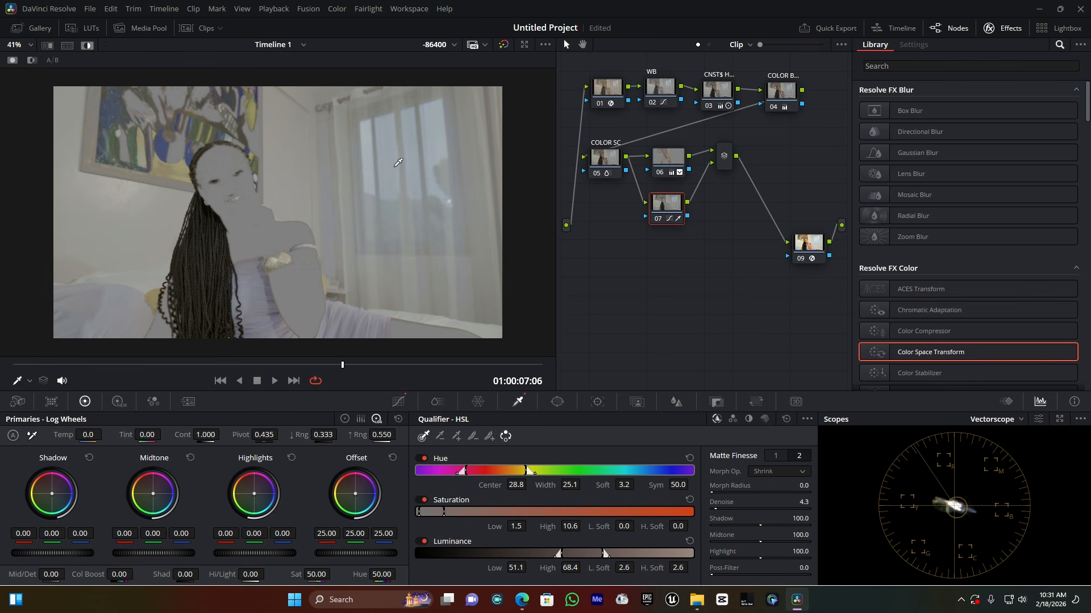
left_click(504, 435)
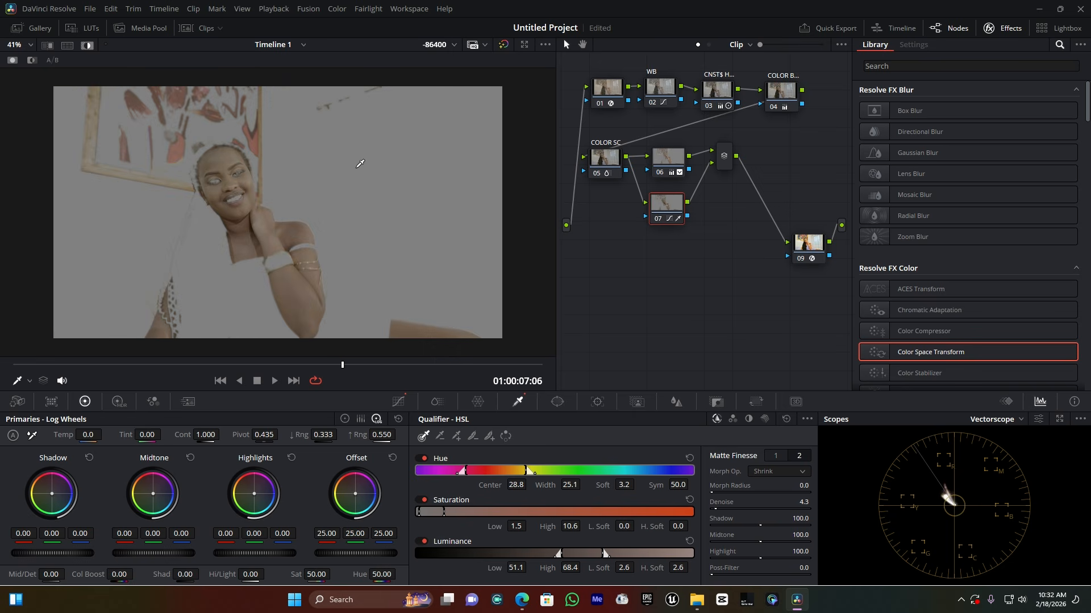
left_click(503, 441)
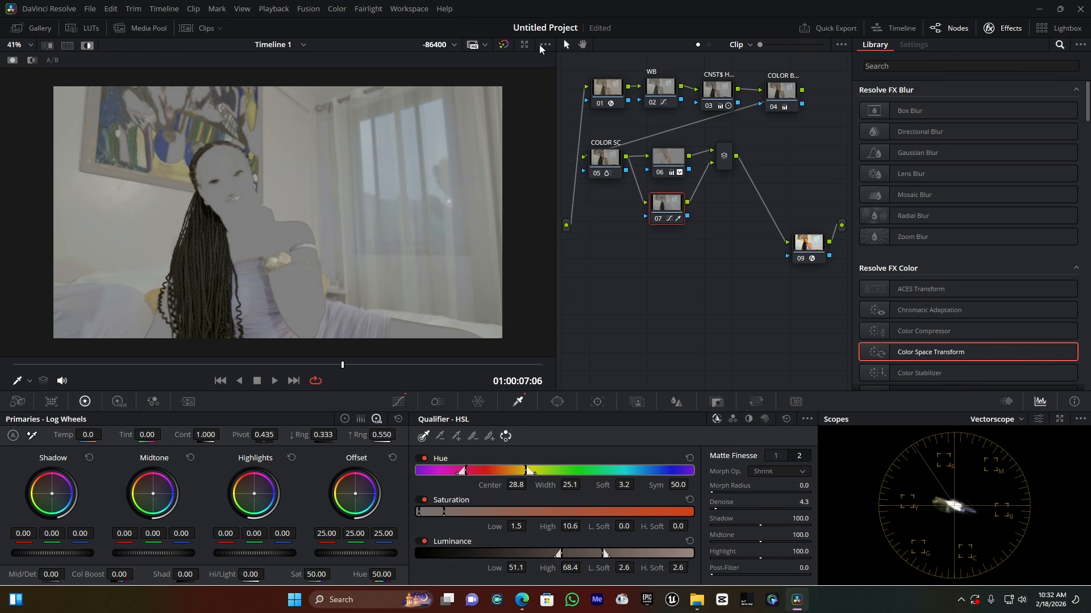
left_click(545, 44)
left_click(614, 274)
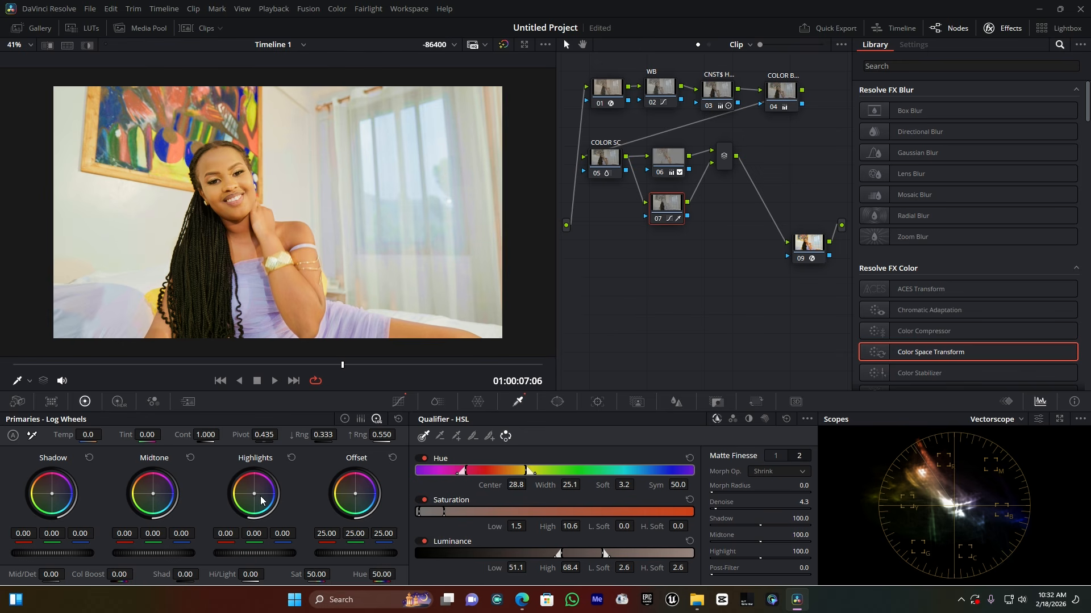
- Set node 07's Offset to red 20.74, green 25.86, blue 28.72 and its Highlights to red -0.22, green 0.05, blue 0.13
left_click_drag(253, 498, 250, 498)
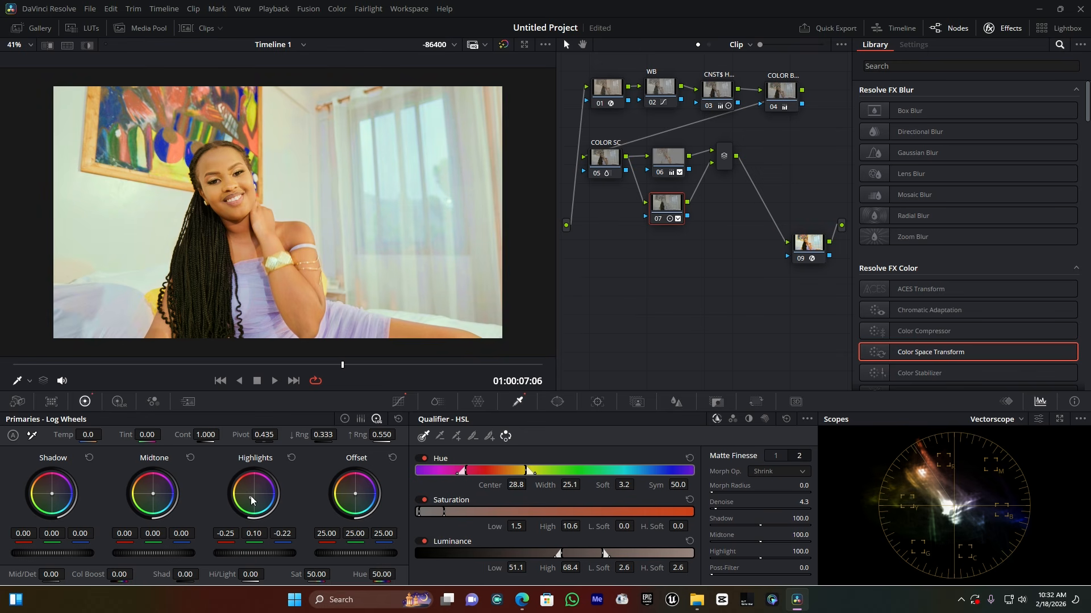
left_click(292, 458)
left_click_drag(355, 494, 357, 495)
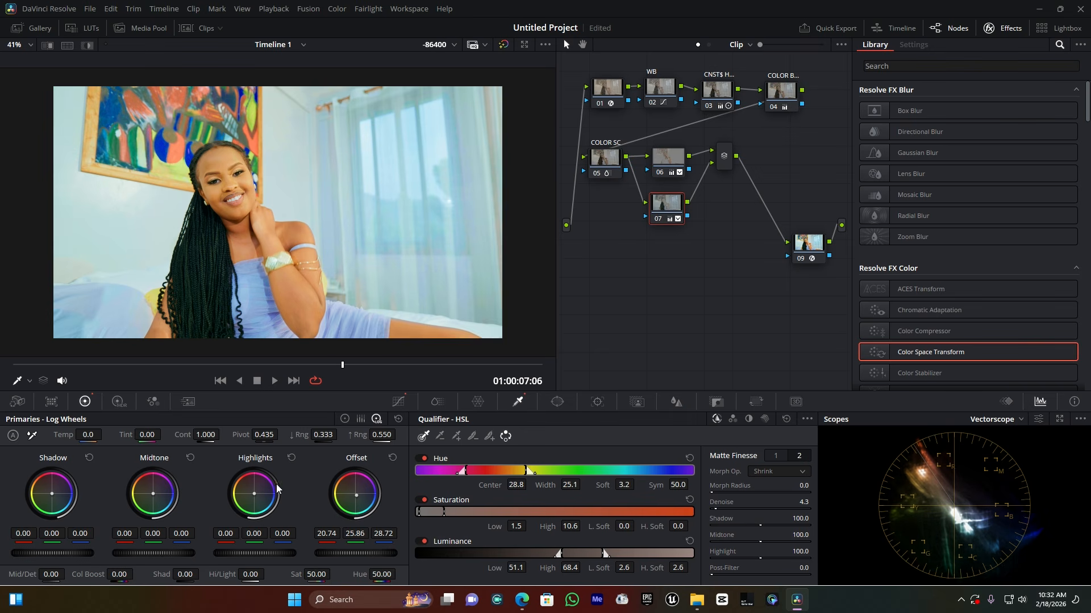
left_click_drag(254, 494, 257, 498)
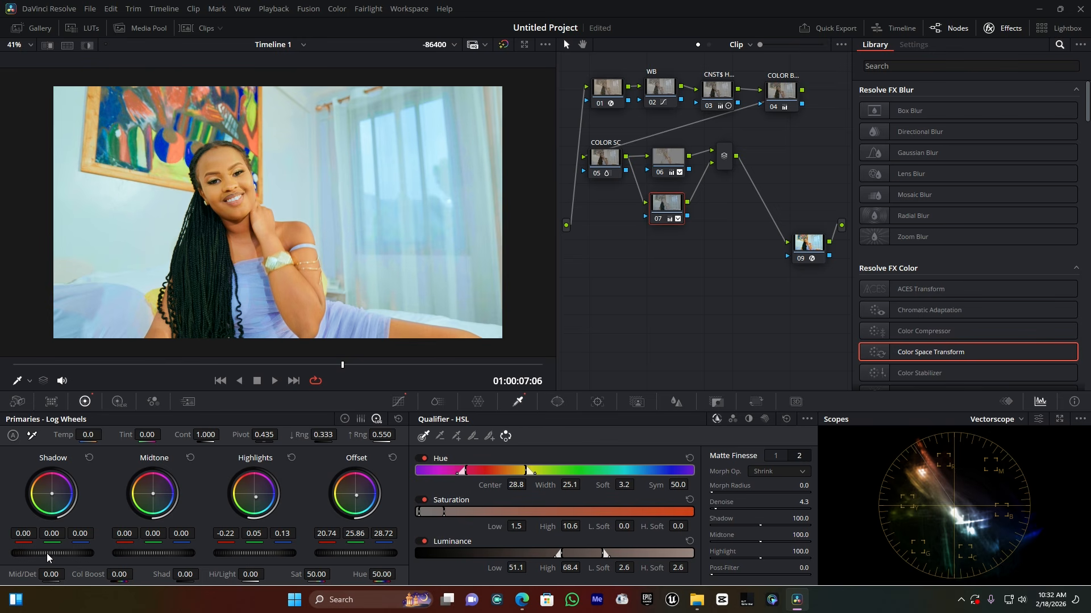
- Set node 07's Shadow to red 0.01, green -0.02, blue -0.02 and compare the image with the node disabled and enabled
left_click_drag(44, 552, 34, 552)
left_click_drag(29, 535, 41, 536)
left_click_drag(30, 538, 29, 538)
left_click(658, 220)
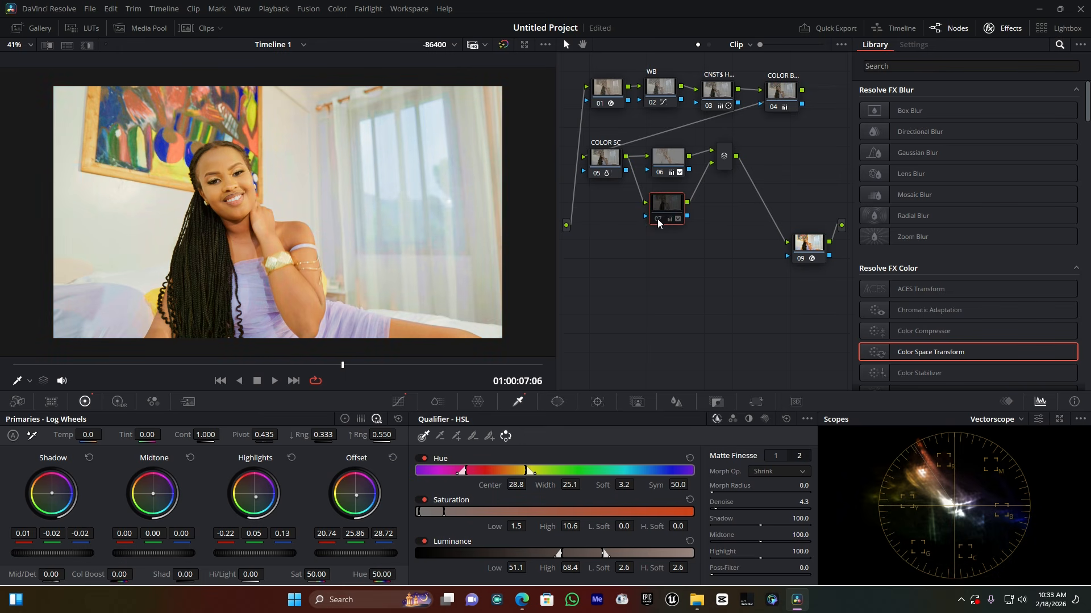
left_click(658, 220)
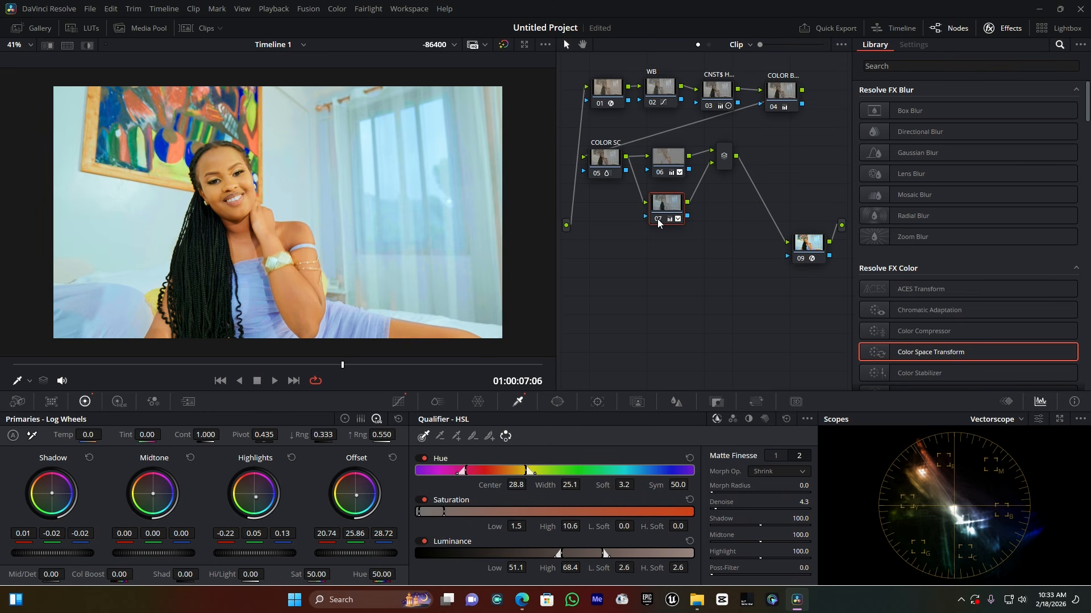
- Move the layer mixer slightly lower and inspect the graded skin on the woman's face up close
left_click(729, 156)
left_click_drag(728, 155, 730, 168)
scroll(240, 175, "up", 5)
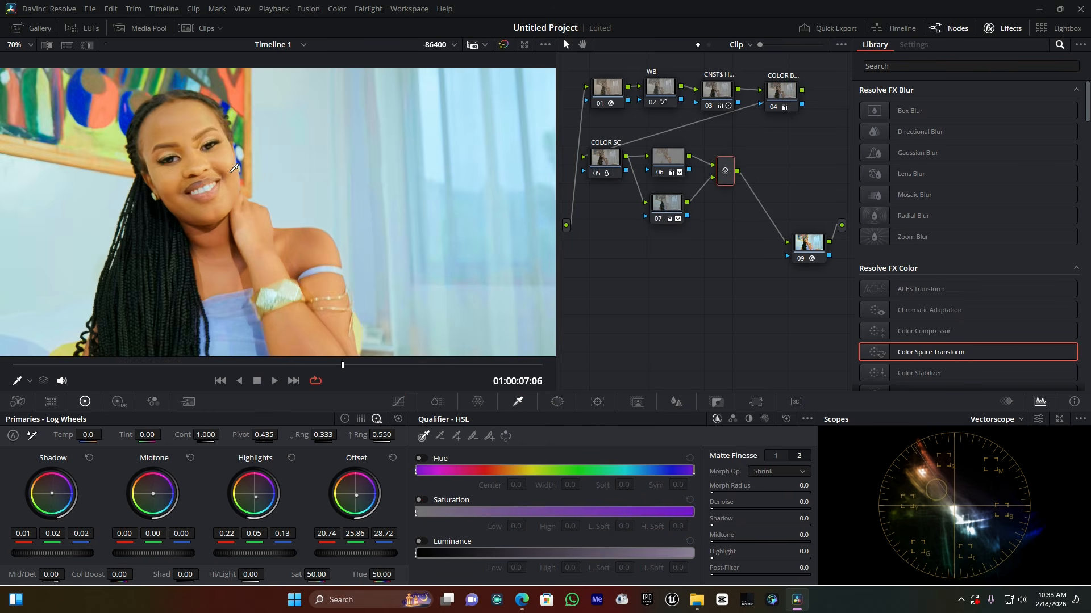
scroll(234, 169, "down", 5)
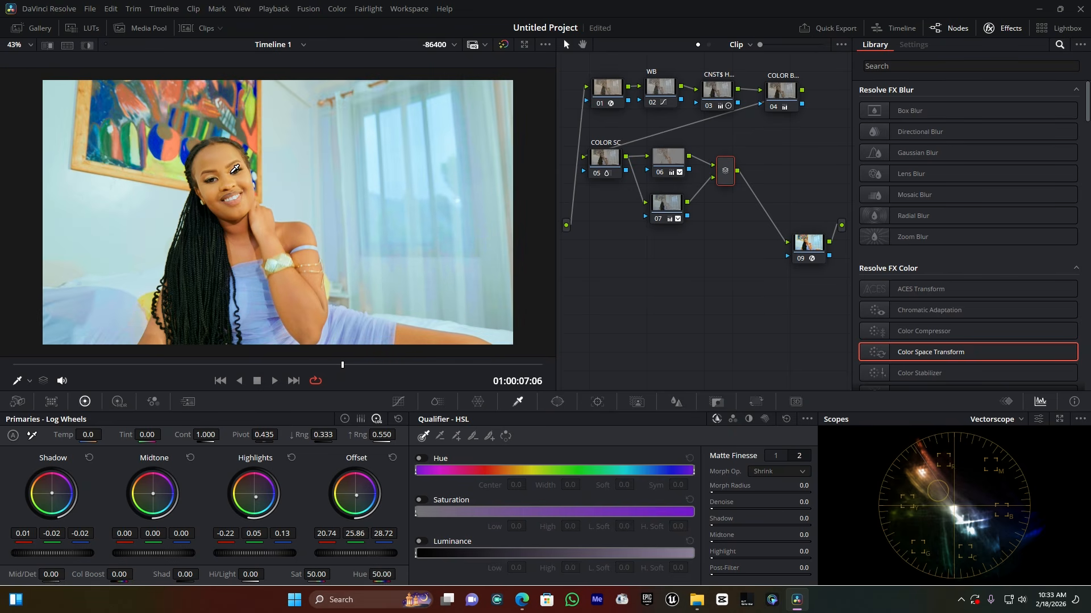
scroll(235, 169, "up", 5)
scroll(149, 167, "down", 3)
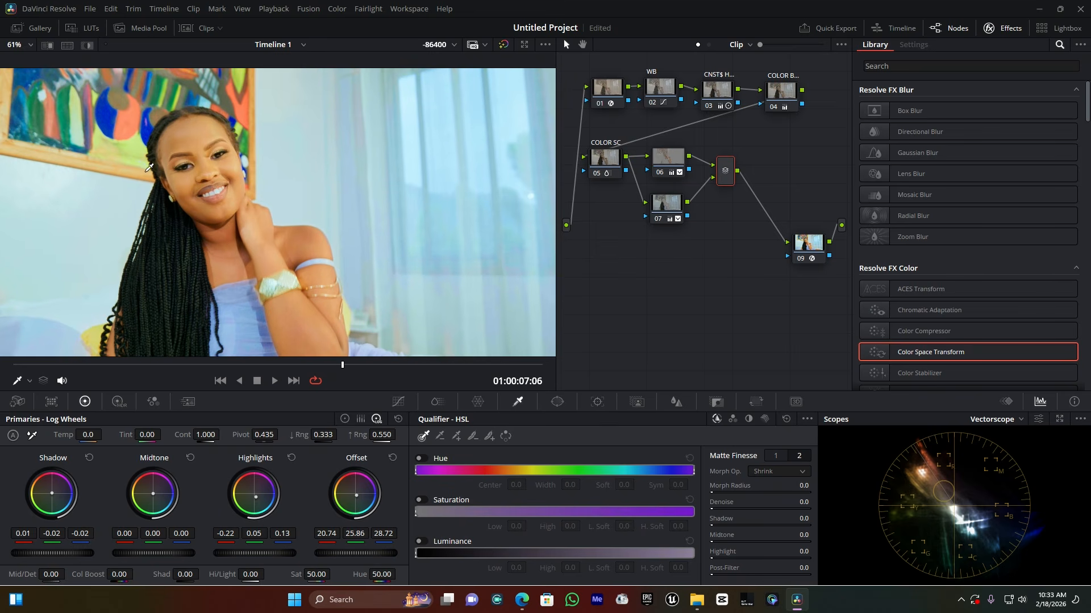
- Add a serial node after the layer mixer, place it beside the mixer and label it SHARP
left_click_drag(729, 166, 724, 166)
key("alt+s")
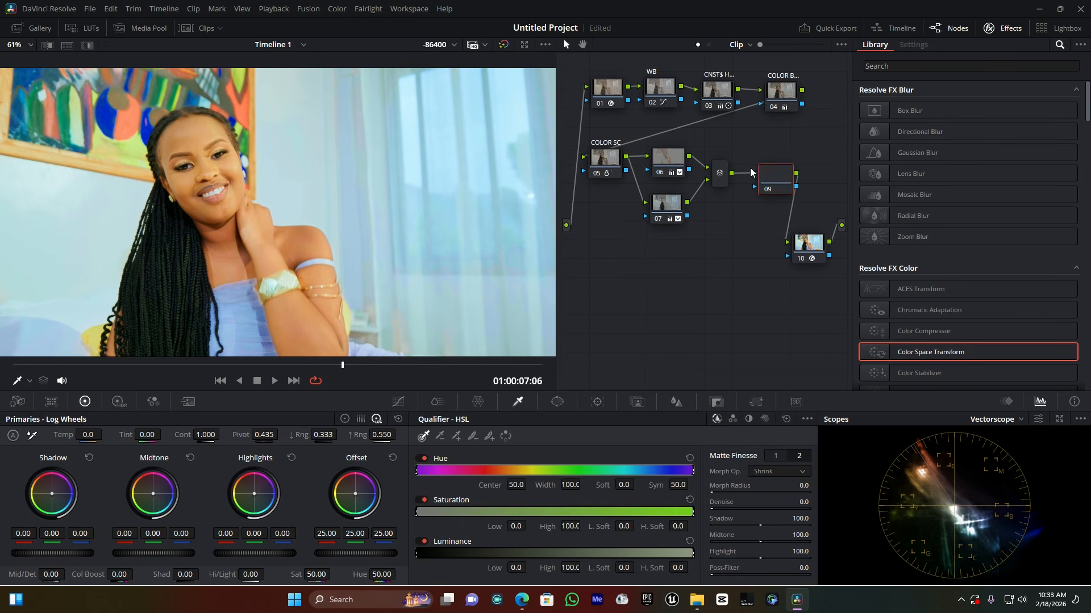
left_click(768, 169)
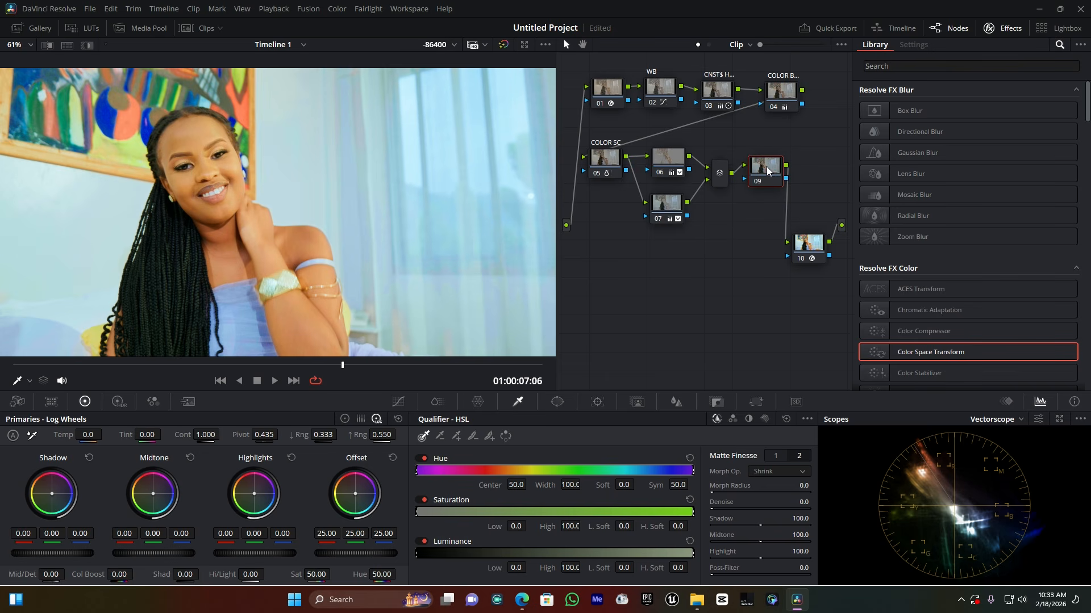
right_click(766, 166)
left_click(800, 187)
type("SHAR")
- Sharpen the image on the SHARP node by setting the linked Blur Radius to 0.45, checking the face up close
left_click(677, 401)
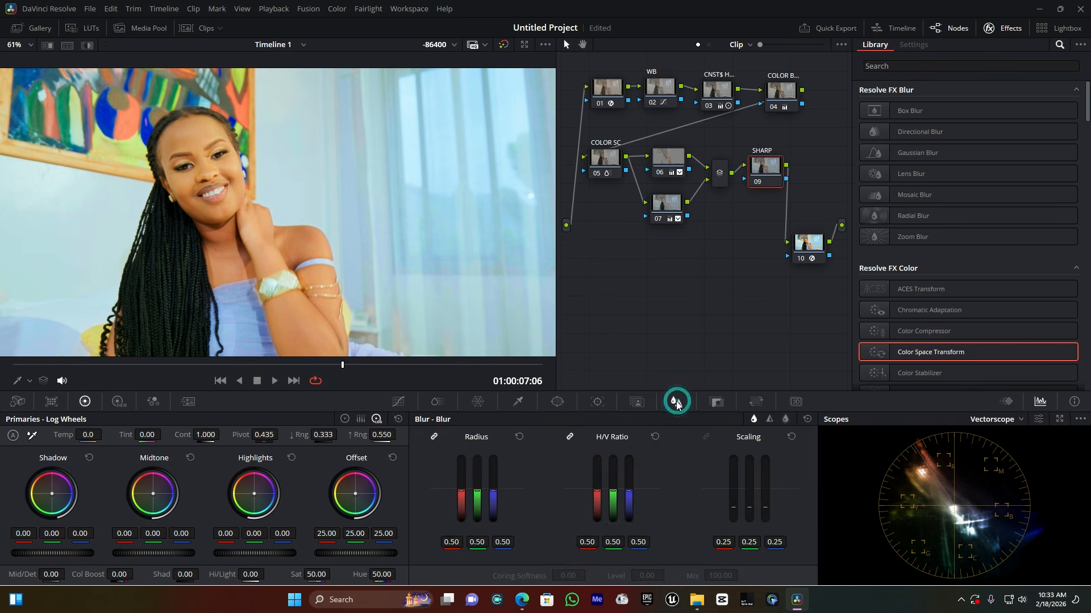
scroll(178, 175, "up", 5)
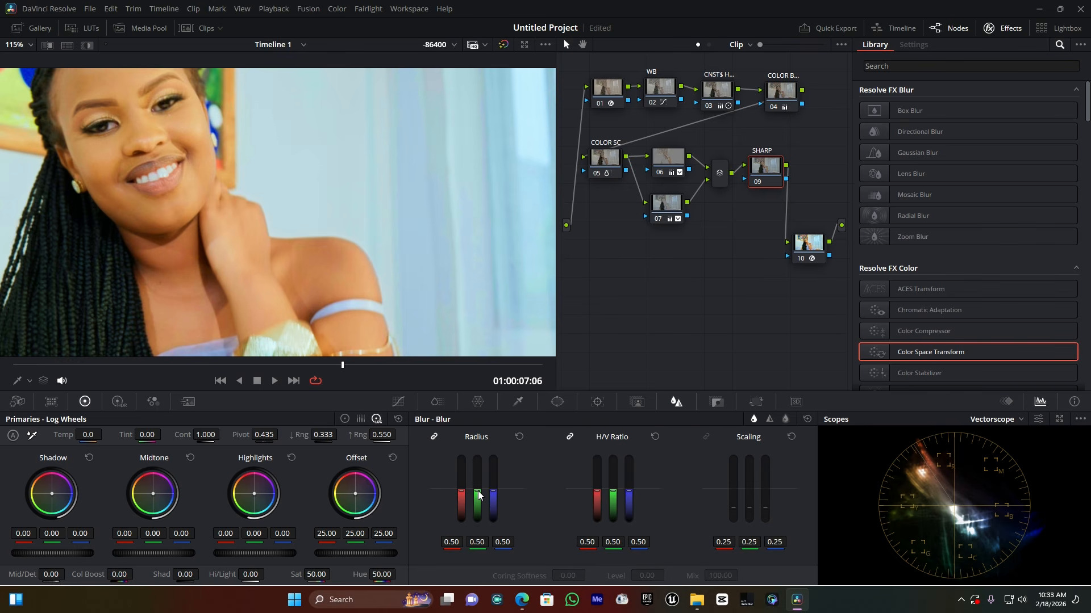
left_click_drag(478, 495, 478, 502)
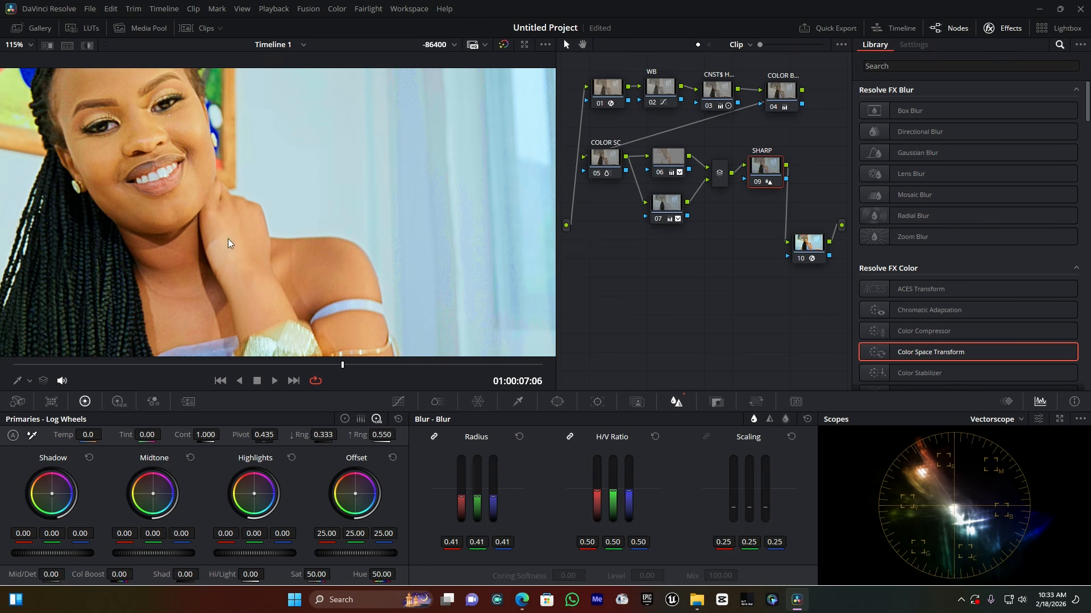
left_click_drag(478, 496, 473, 484)
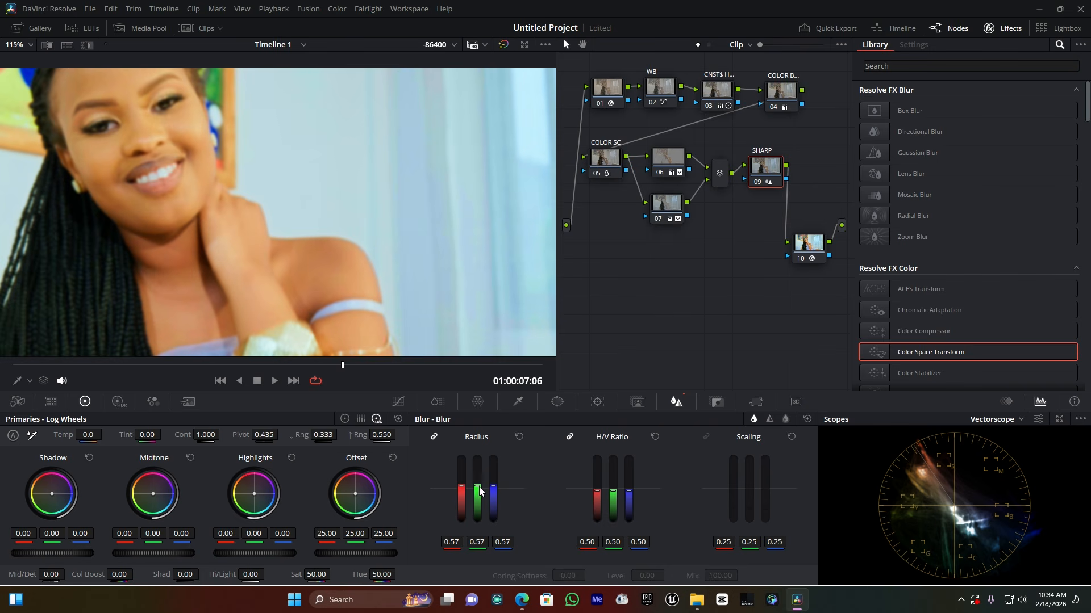
left_click_drag(478, 487, 478, 497)
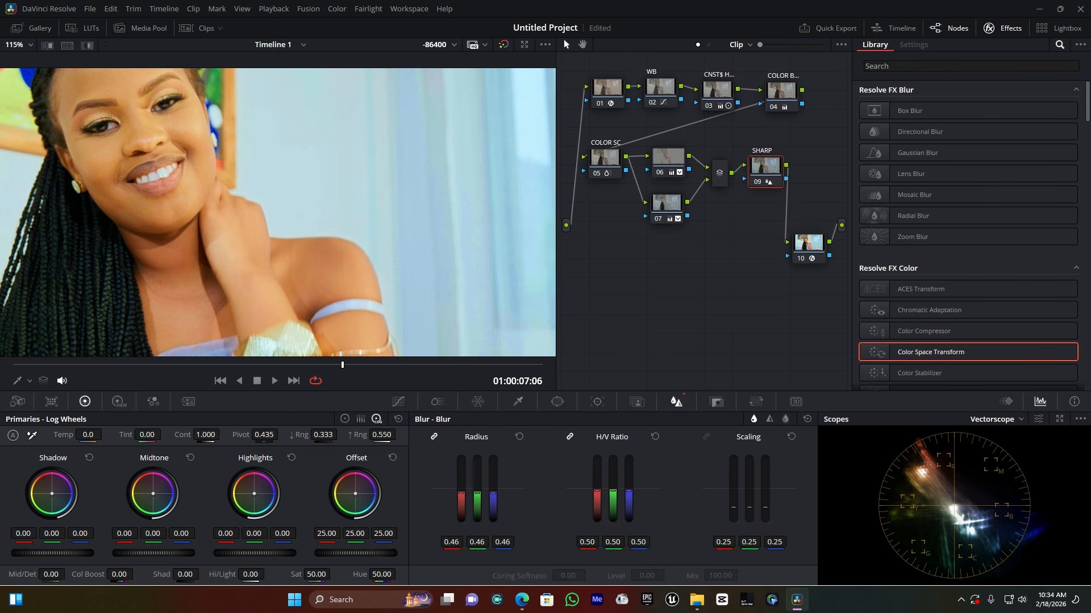
scroll(210, 211, "down", 3)
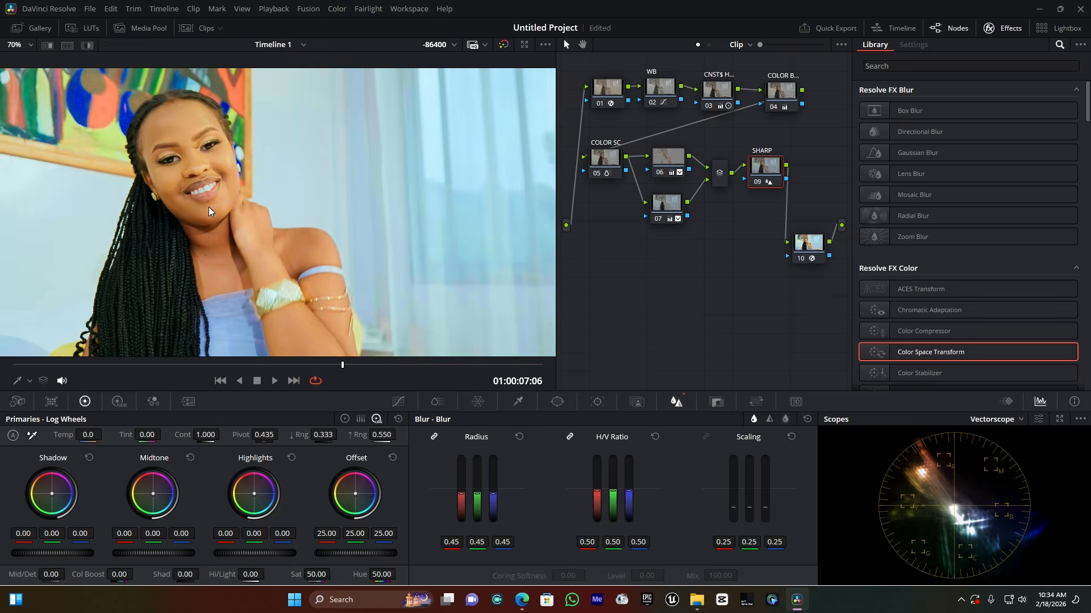
scroll(453, 212, "up", 3)
- Add a serial node after the SHARP node and label it POP
left_click_drag(768, 169, 767, 168)
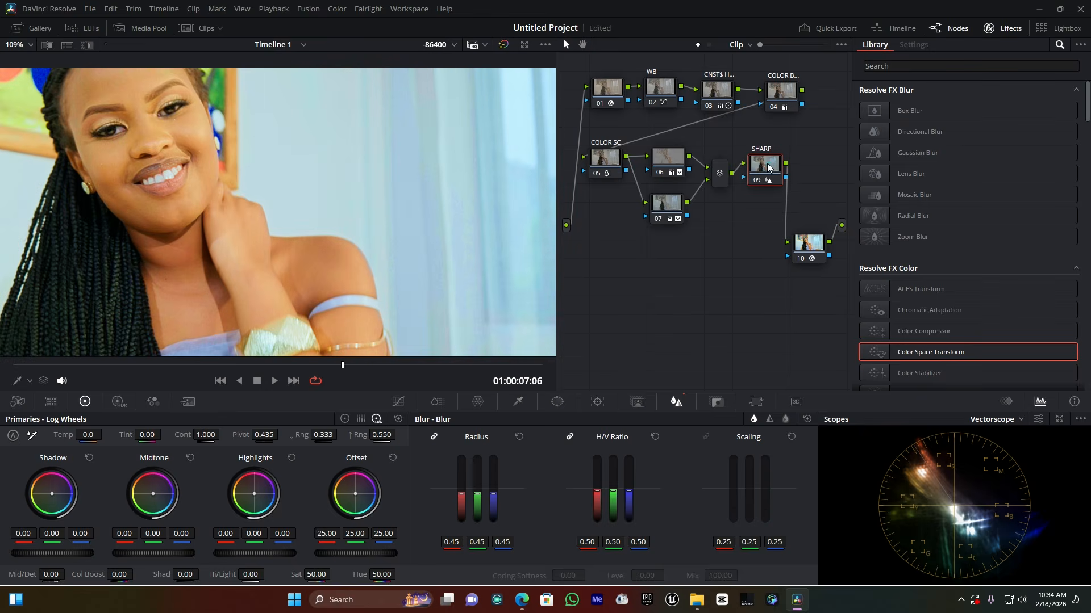
key("alt+s")
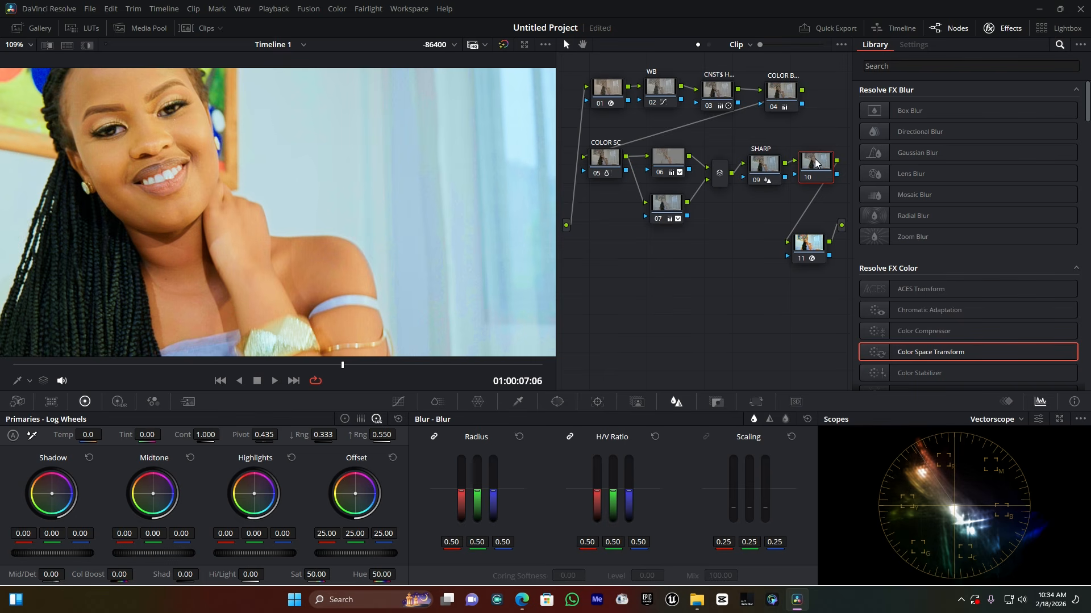
right_click(815, 164)
left_click(857, 177)
type("POP")
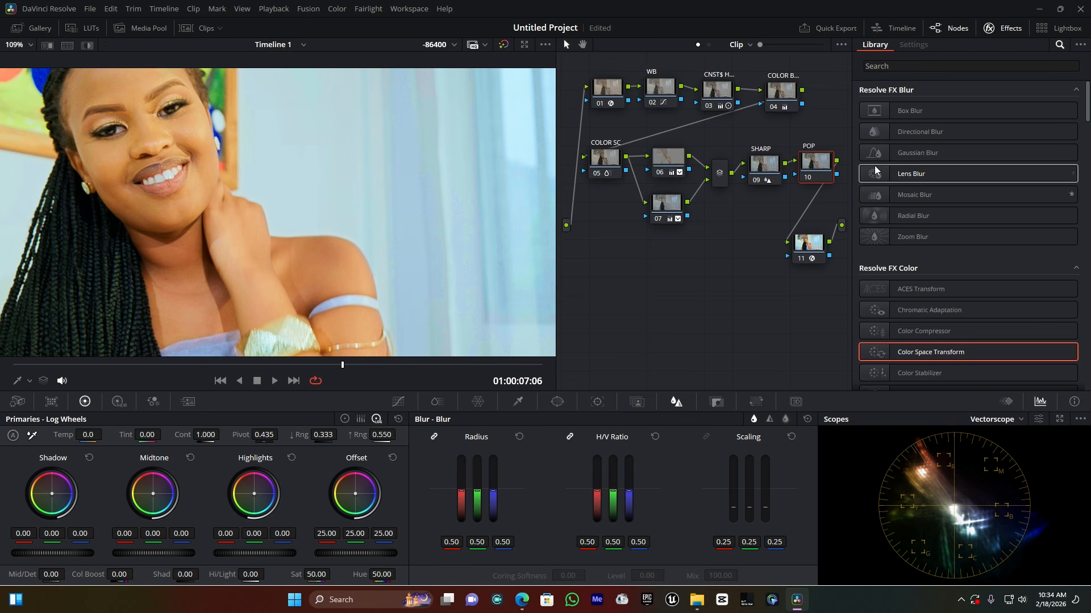
key("Return")
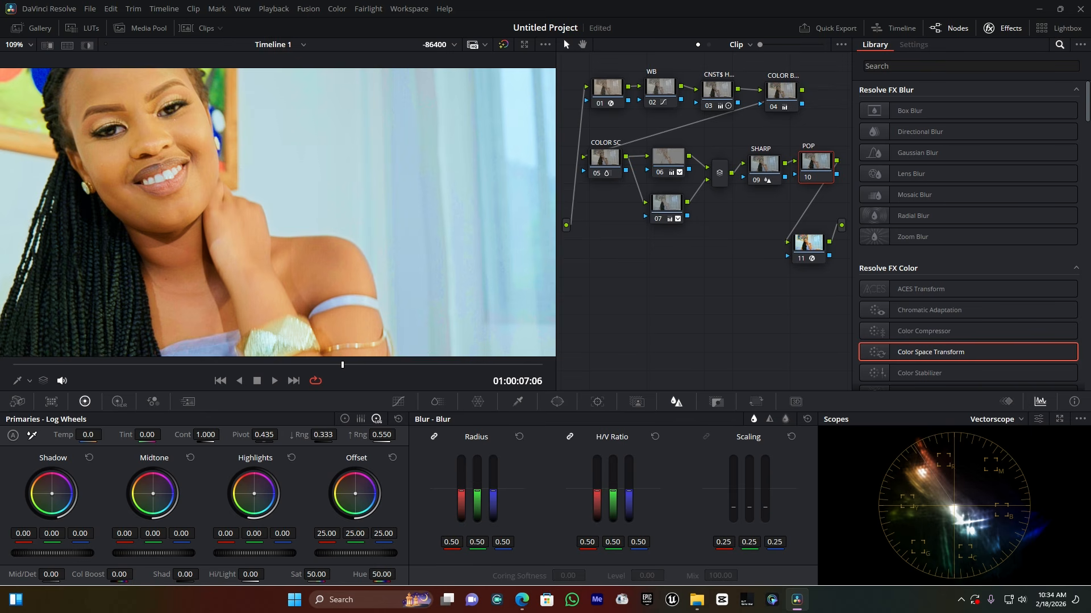
- Search the effects library for POP and apply the Texture Pop effect to the POP node
left_click(1005, 67)
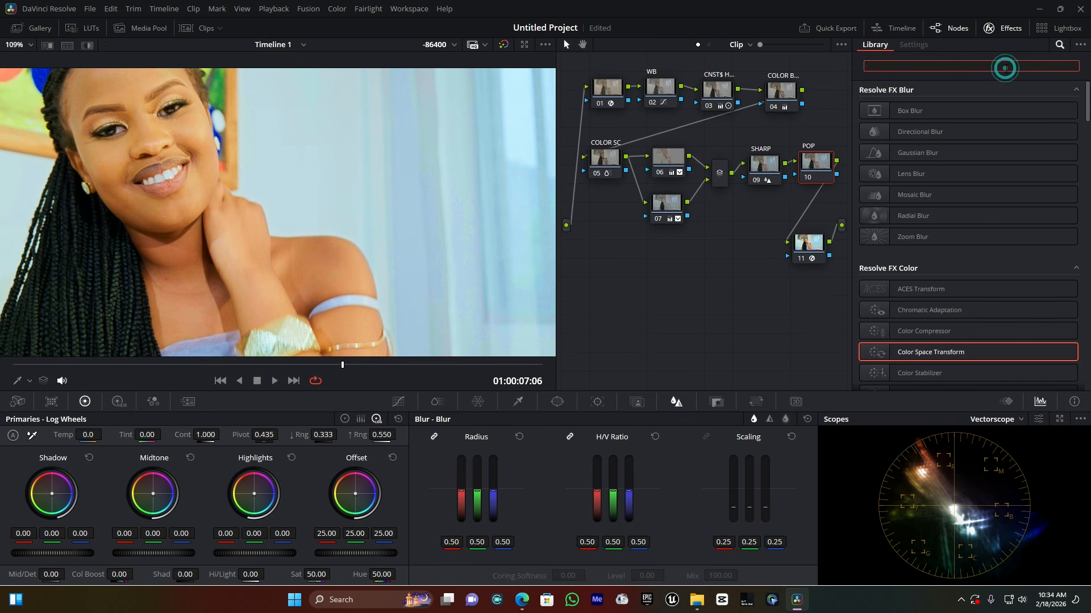
type("POP")
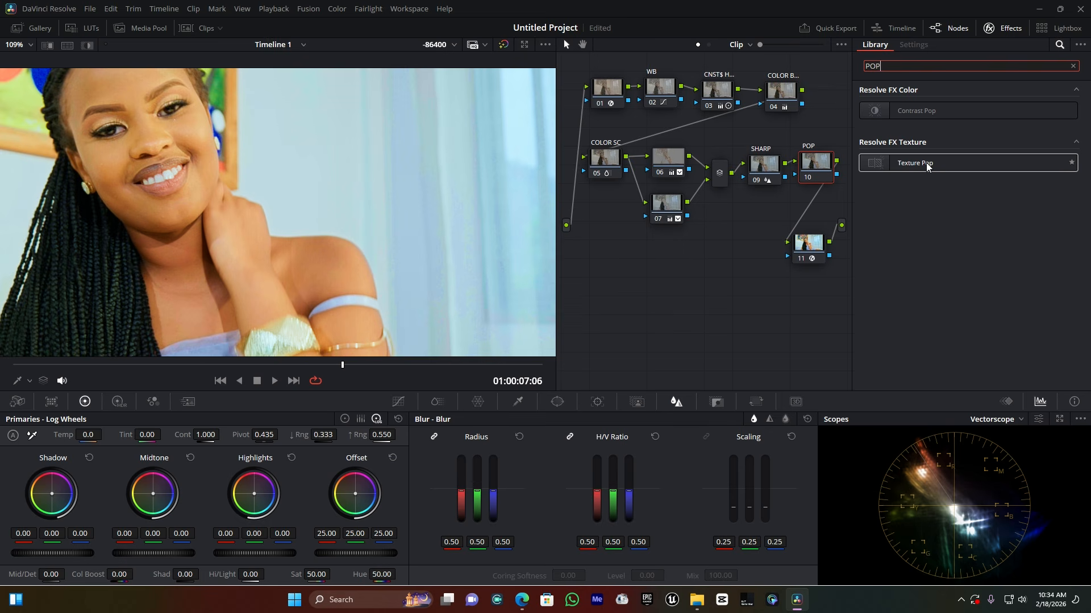
left_click_drag(929, 165, 817, 164)
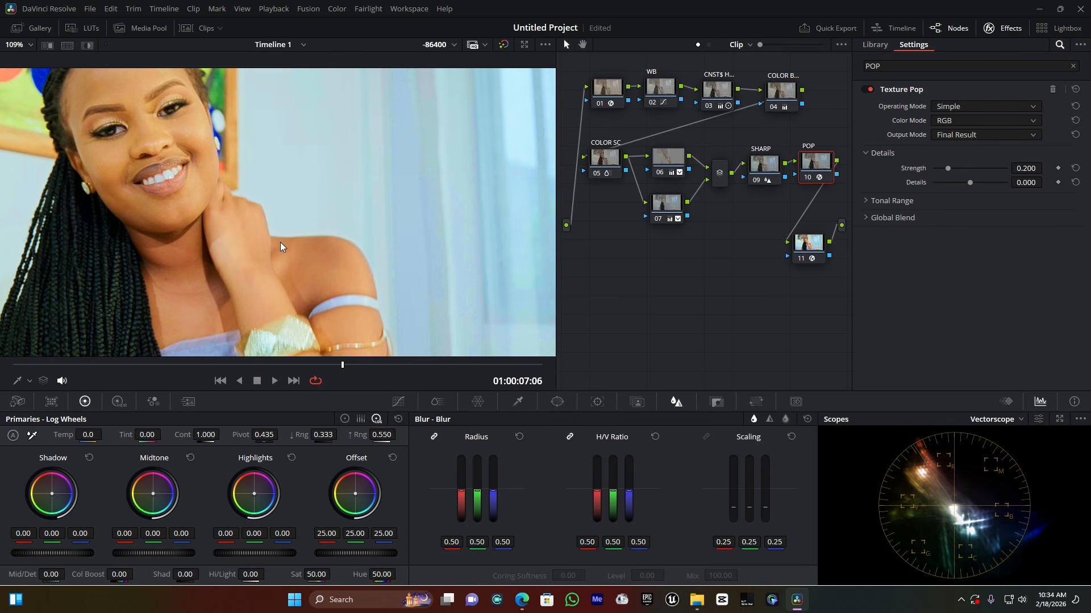
- Inspect the woman's face with the effect applied and set Texture Pop's operating mode to Advanced
scroll(197, 196, "down", 3)
scroll(183, 196, "down", 1)
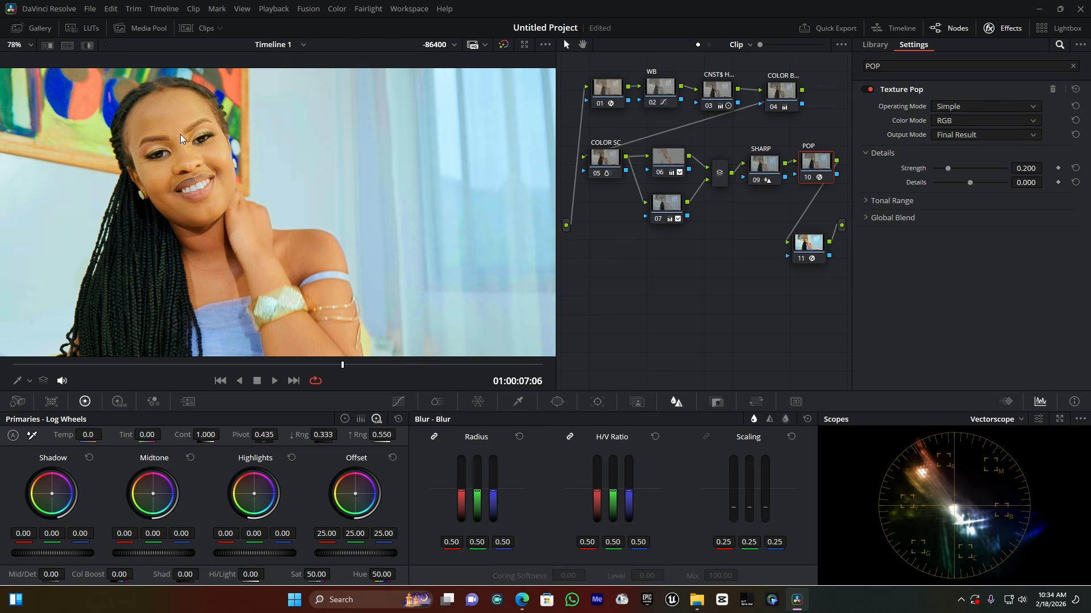
scroll(158, 132, "up", 3)
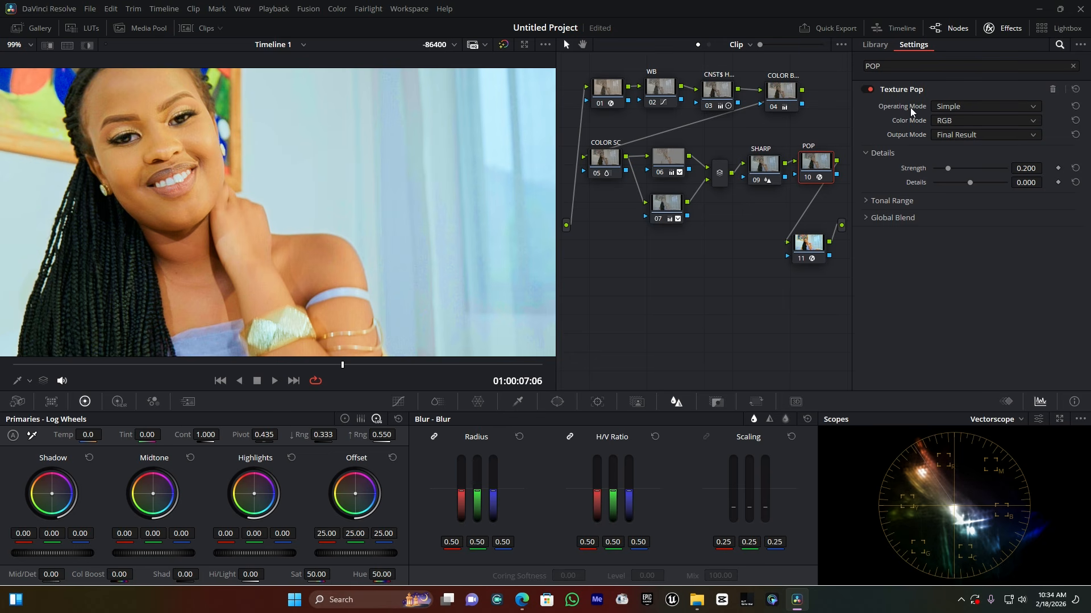
left_click(958, 103)
left_click(956, 134)
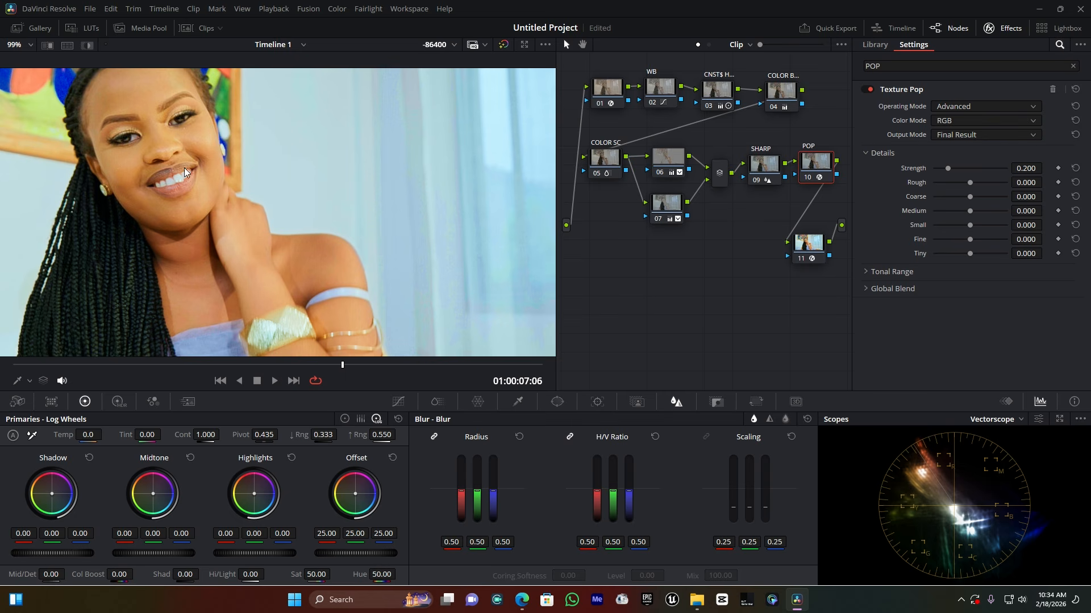
- Try Texture Pop's Fine detail at -0.333 and inspect the skin on the hand and shoulder at 01:00:02:20
left_click_drag(969, 240, 959, 240)
left_click(141, 364)
scroll(352, 198, "down", 3)
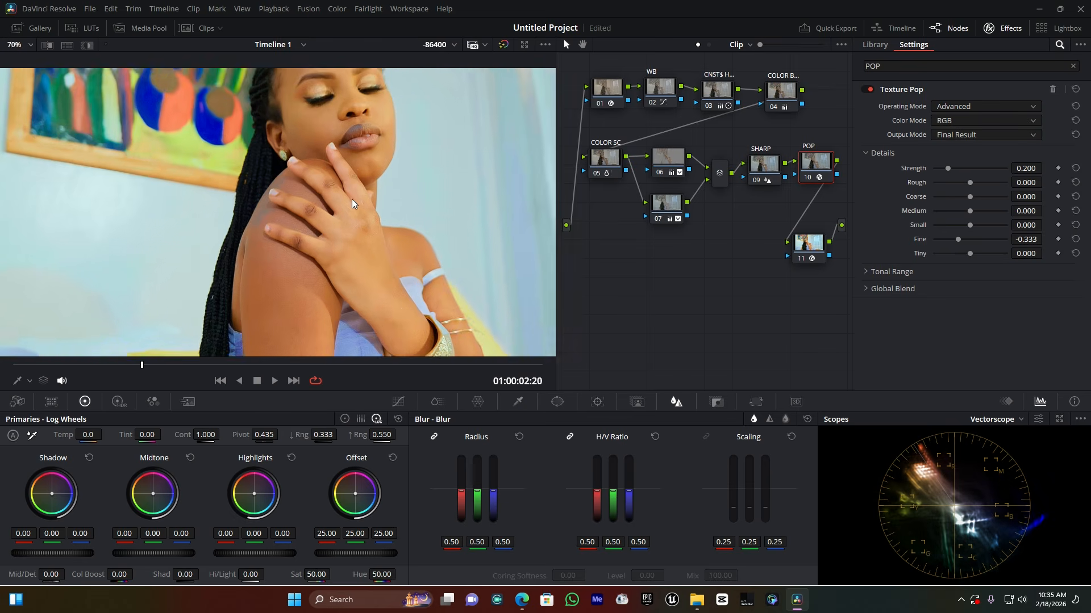
scroll(400, 219, "up", 4)
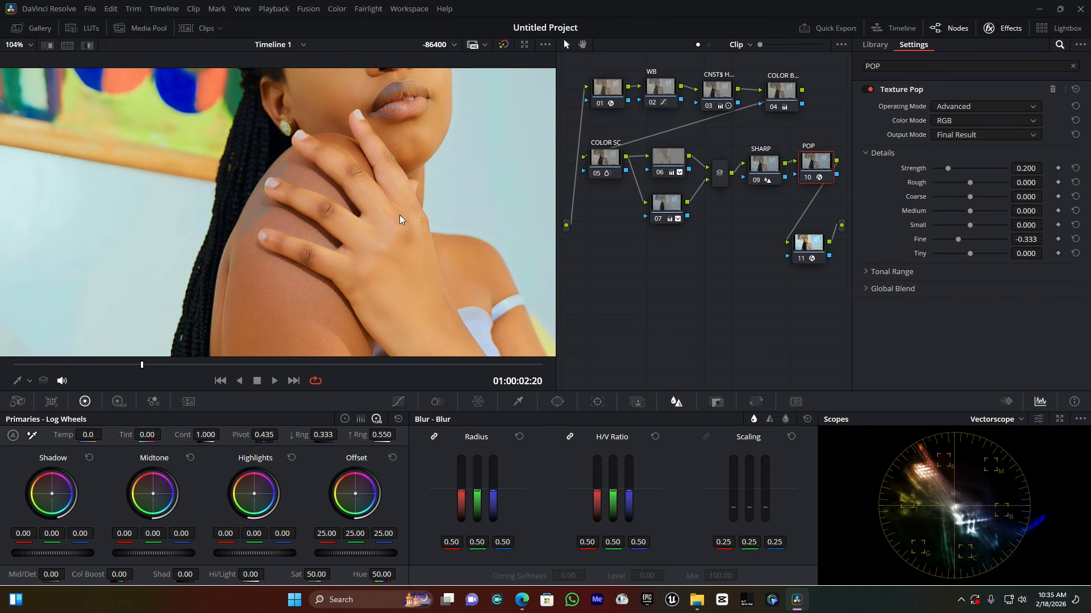
- Compare the skin texture with Texture Pop's Fine detail at 0.380 and -0.318, and settle it at -0.287
left_click_drag(974, 241, 983, 239)
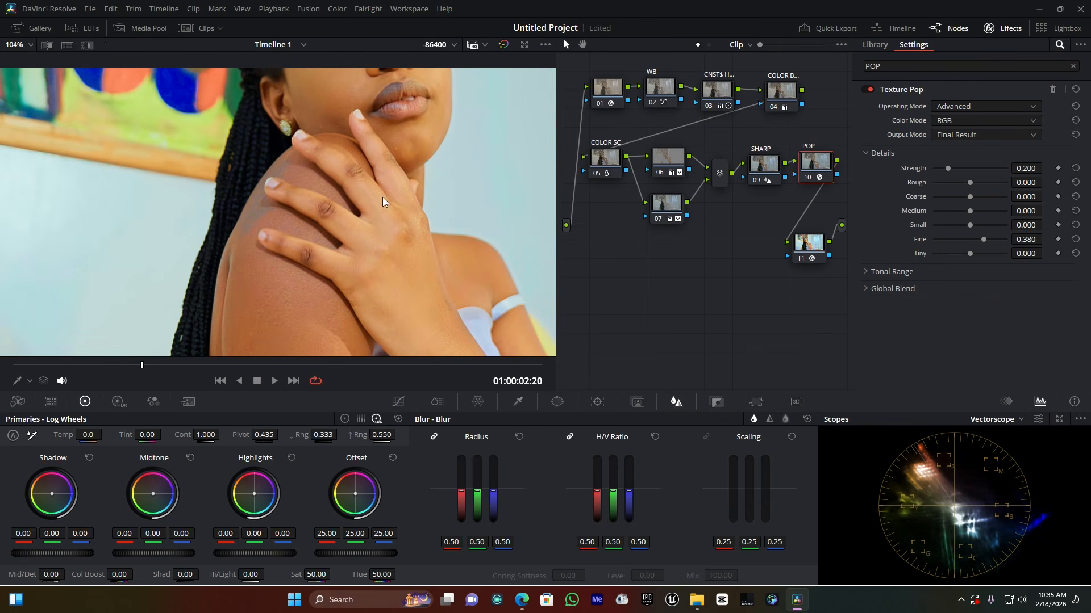
left_click_drag(972, 243, 959, 237)
scroll(417, 172, "down", 5)
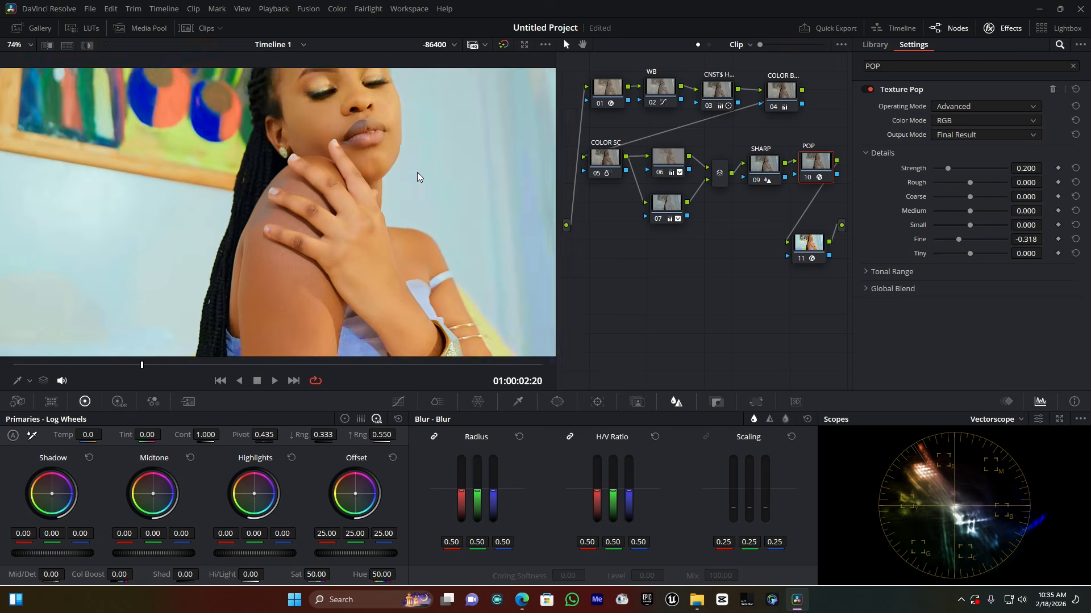
scroll(355, 204, "up", 2)
scroll(355, 203, "down", 3)
left_click_drag(958, 240, 960, 239)
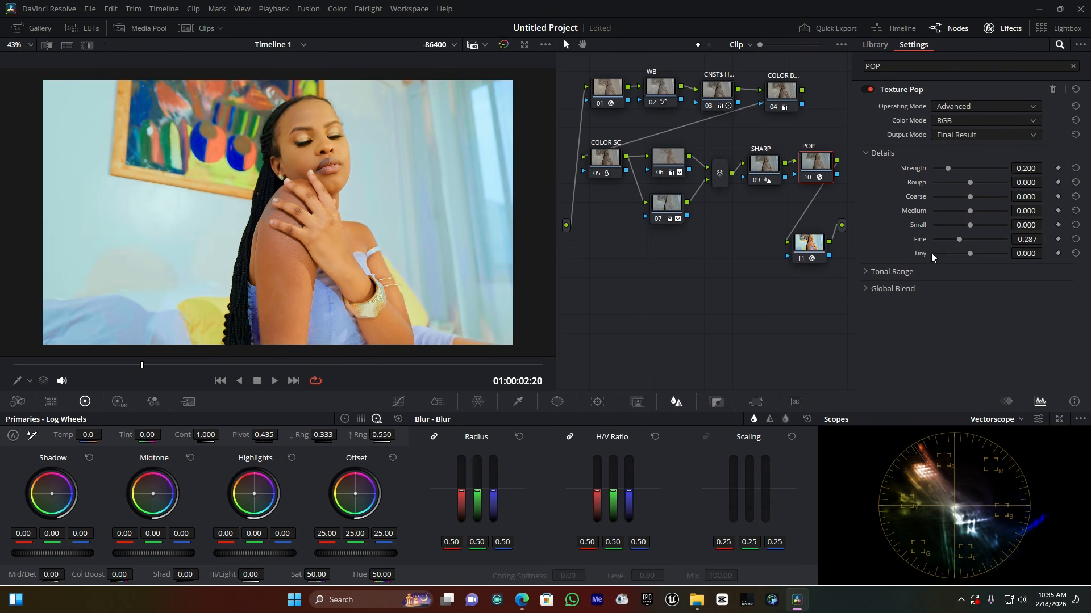
- Check the graded image at several frames further along the clip, up to 01:00:08:17
left_click(315, 364)
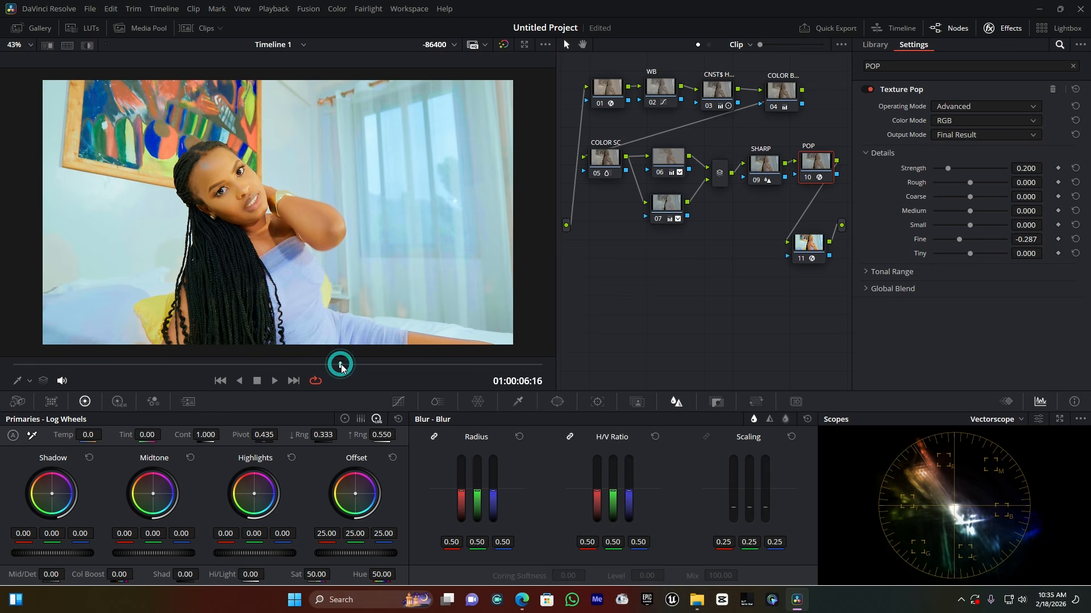
left_click(357, 366)
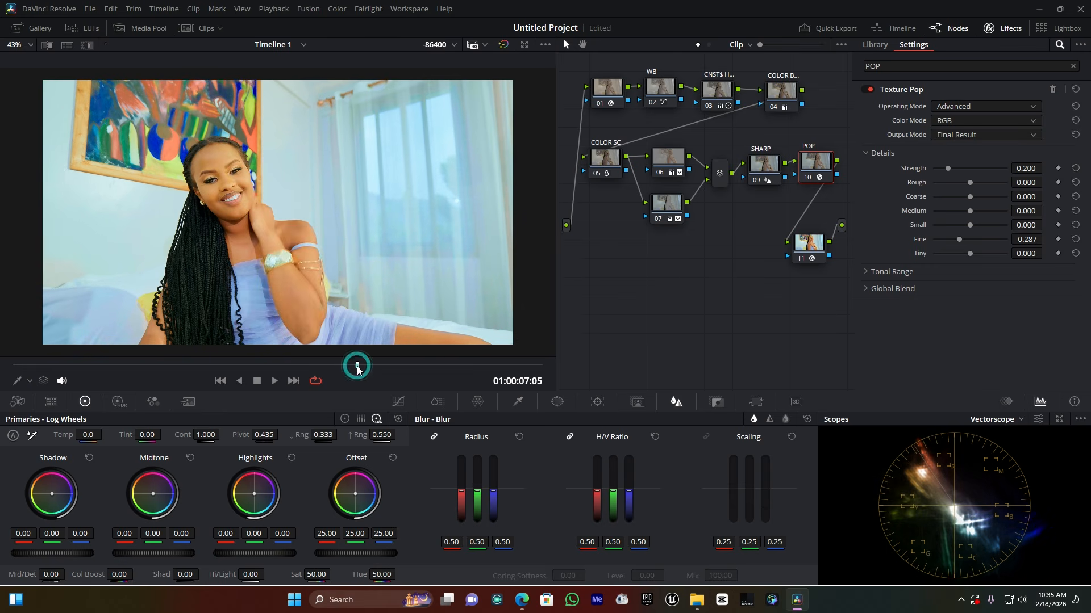
left_click(385, 365)
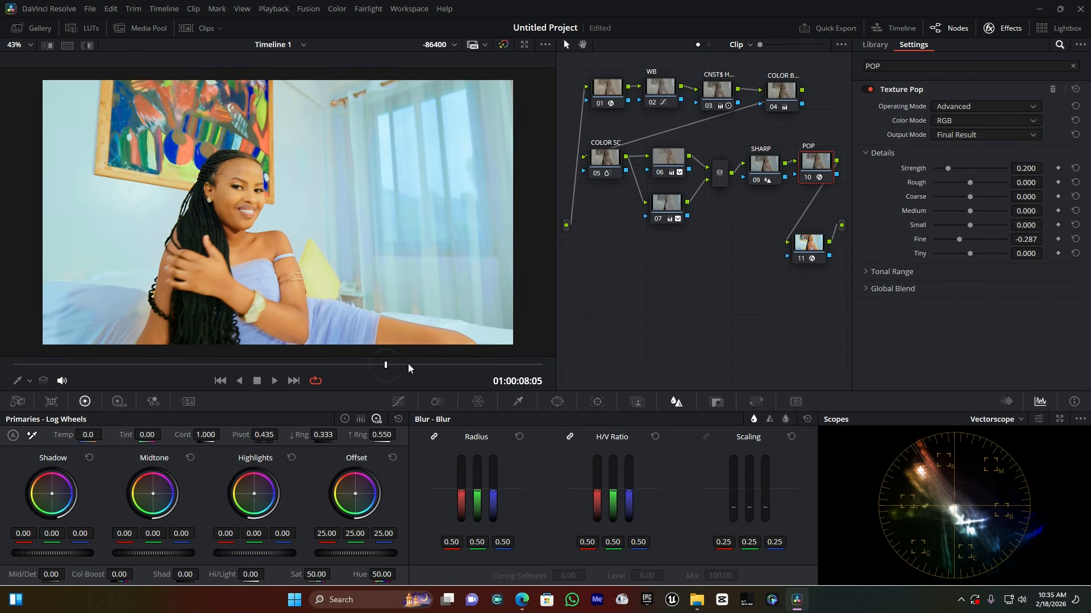
left_click(408, 364)
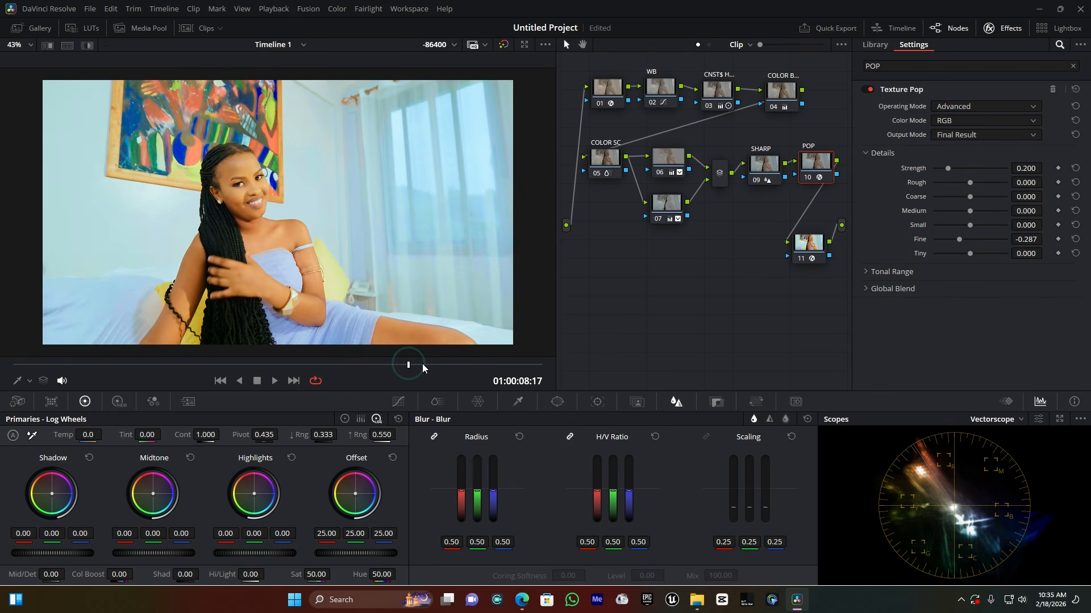